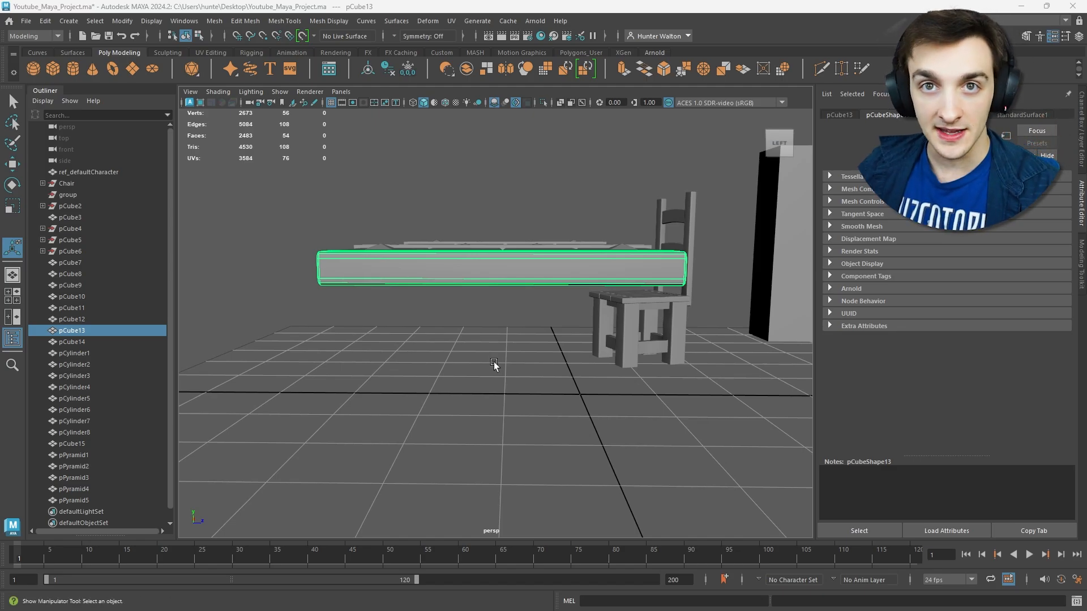
- Switch to the browser, examine the table legs in the ArtStation medieval table reference images, and return to Maya
alt+drag(493, 362, 284, 323)
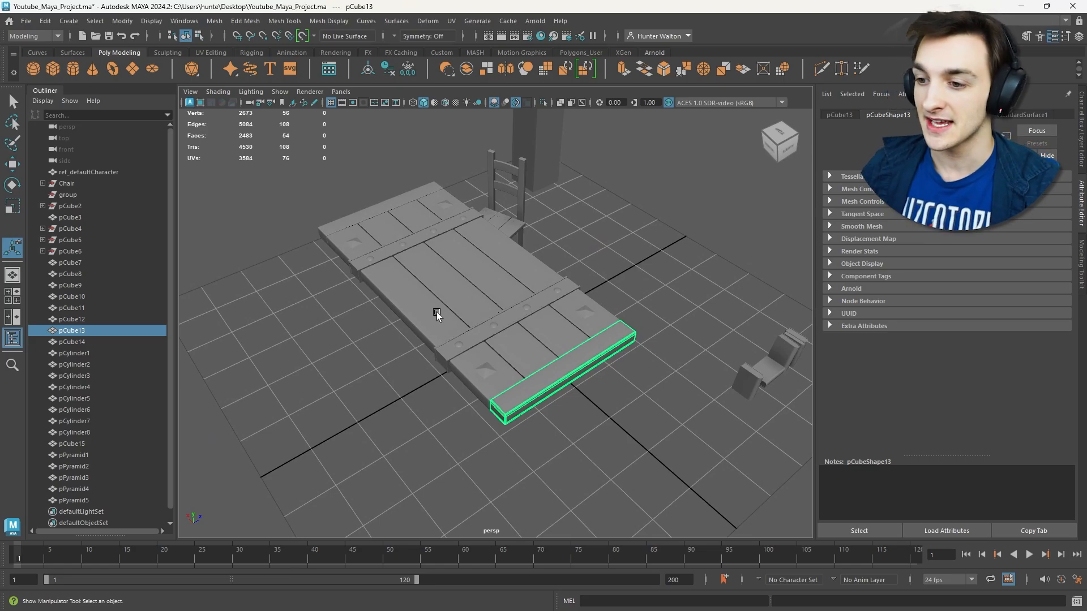
drag(427, 1, 452, 11)
click(915, 344)
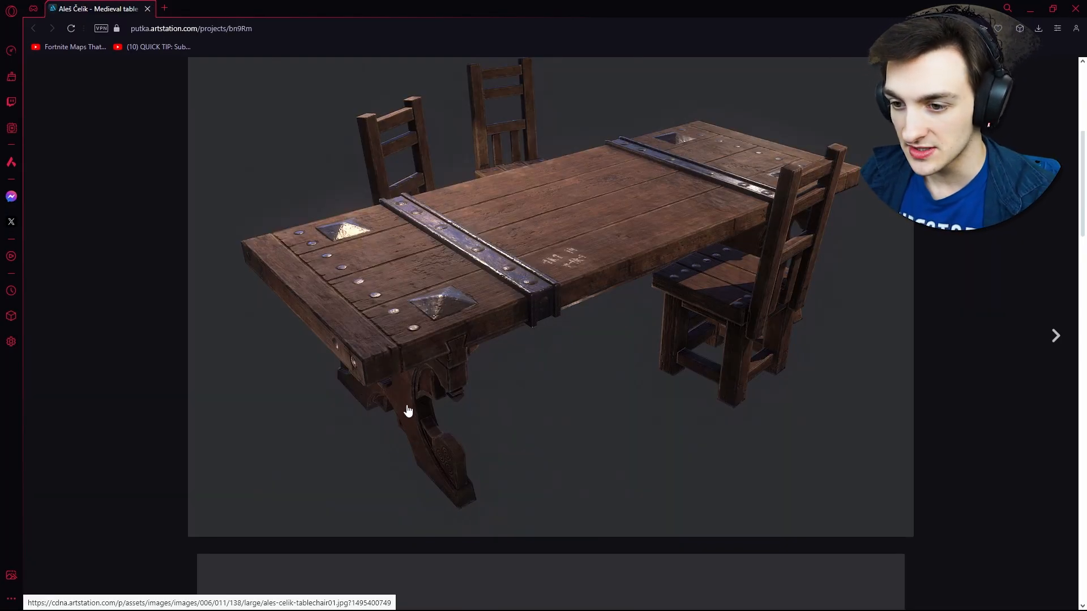
scroll(415, 395, down, 1)
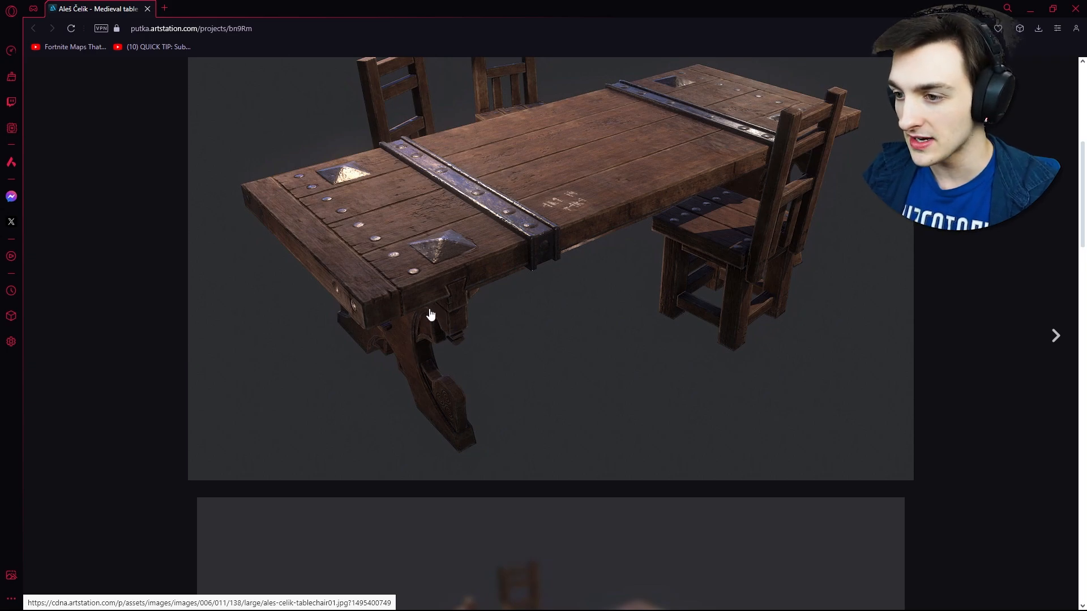
scroll(558, 334, down, 10)
scroll(558, 337, down, 10)
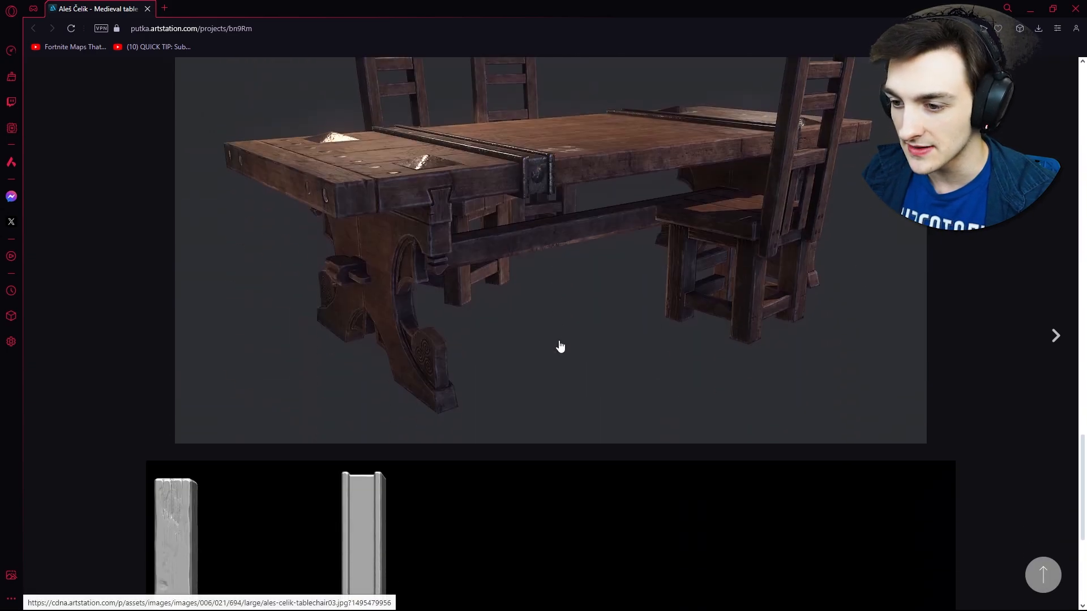
scroll(400, 315, up, 2)
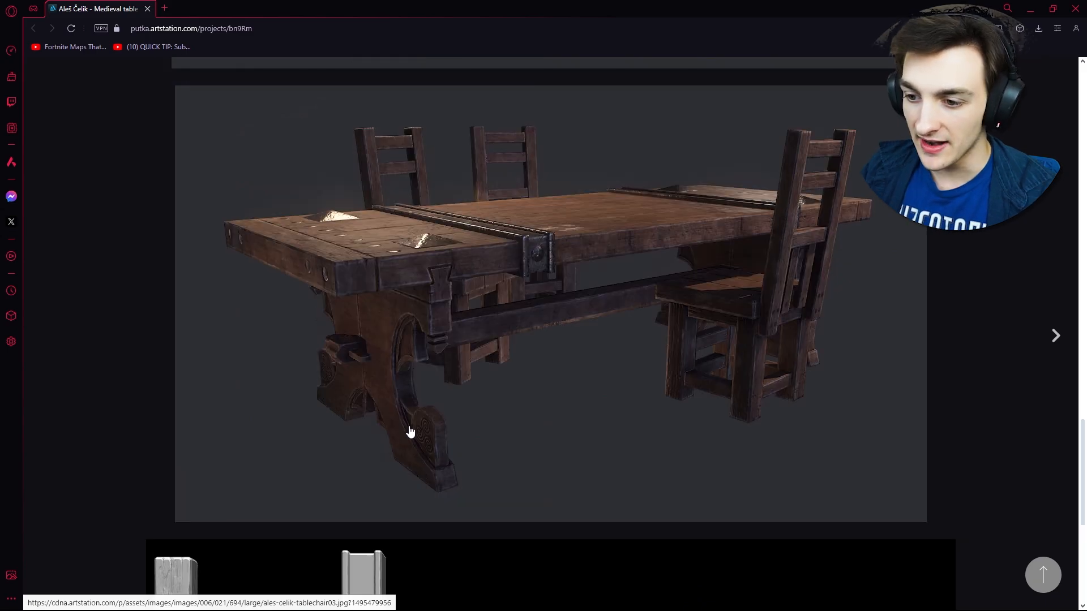
scroll(442, 315, up, 7)
scroll(521, 358, up, 3)
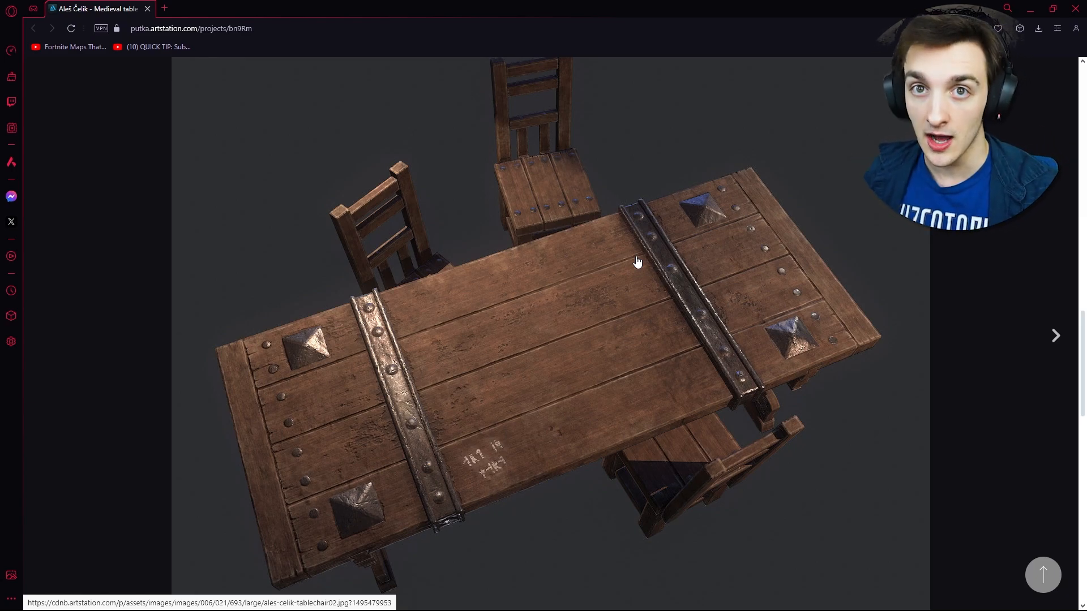
click(1029, 8)
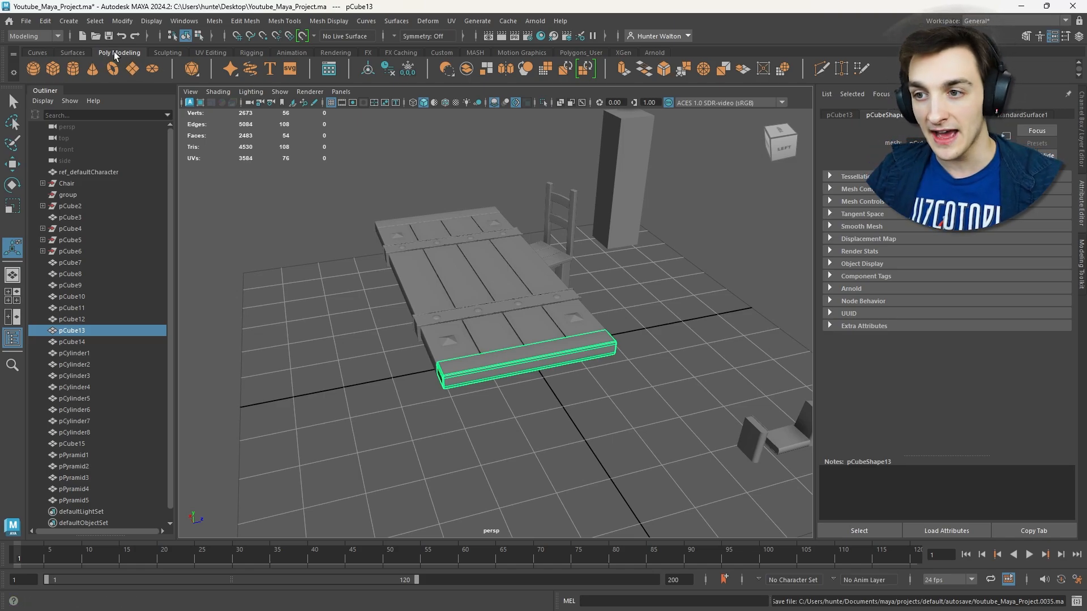
- Show the curve creation tools and the four-view layout, and frame the table and chair in the front and side views
click(38, 53)
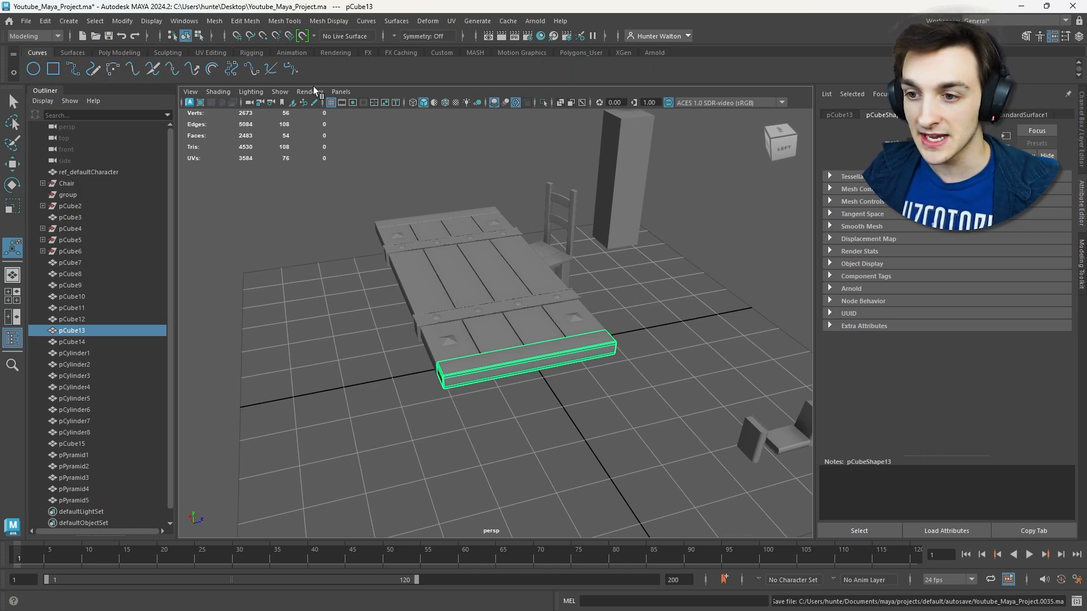
key(space)
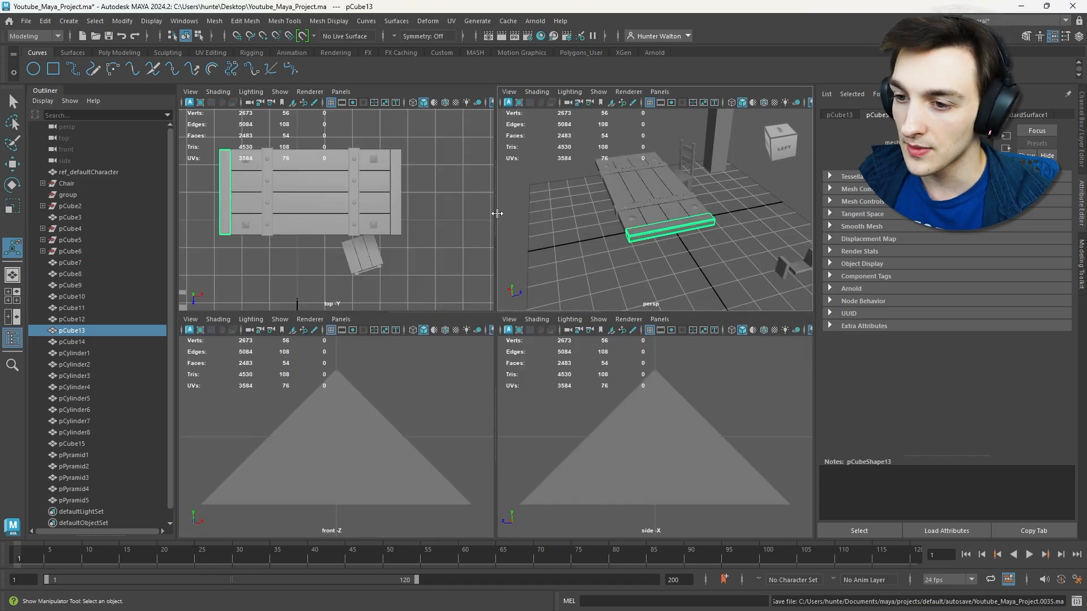
scroll(628, 421, down, 8)
scroll(649, 435, up, 3)
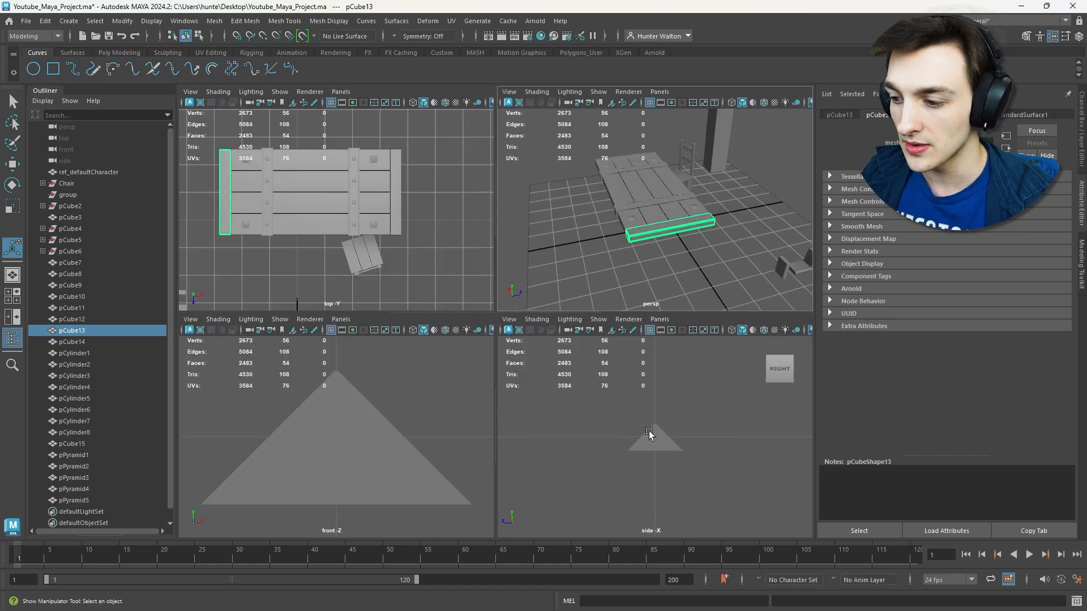
scroll(644, 429, down, 6)
scroll(645, 430, down, 2)
scroll(339, 436, down, 6)
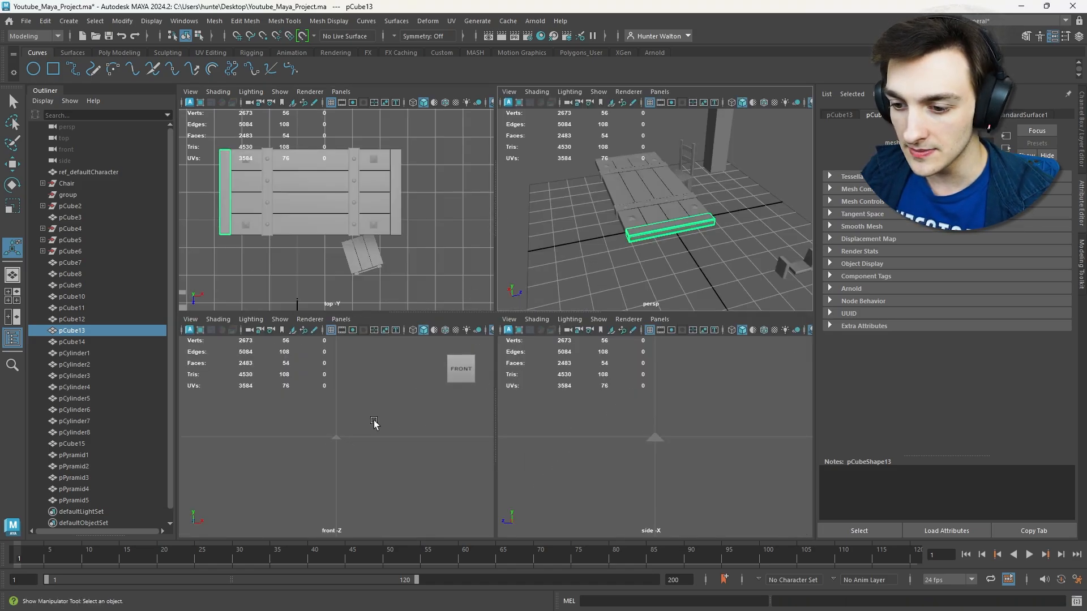
scroll(363, 423, up, 3)
scroll(368, 423, up, 2)
scroll(656, 422, up, 6)
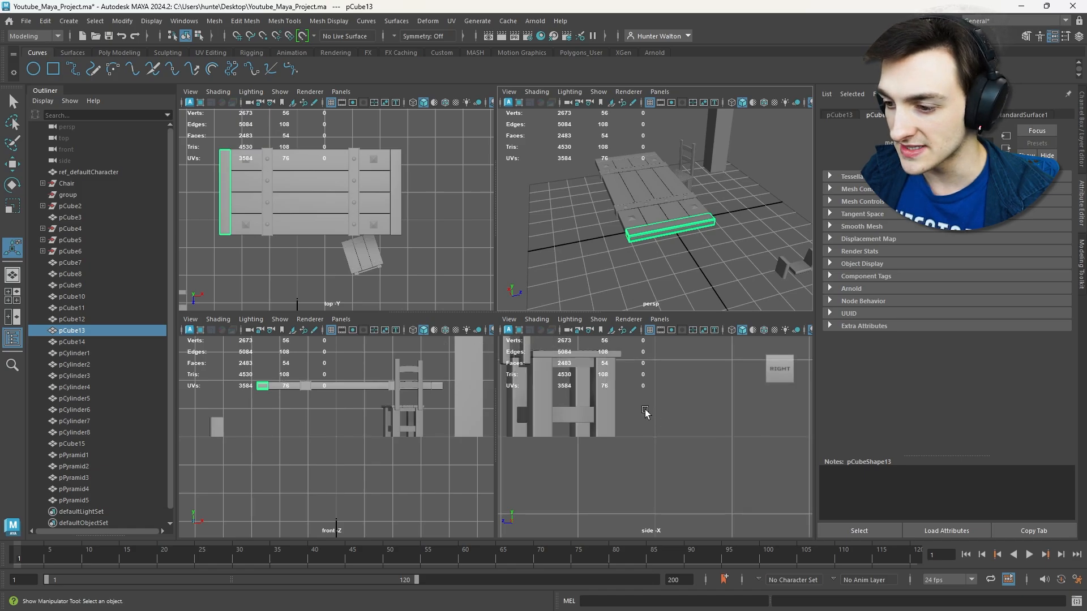
- Maximize the side view, frame the space beneath the tabletop and start the EP Curve tool
alt+middle_drag(649, 434, 624, 445)
key(space)
key(space)
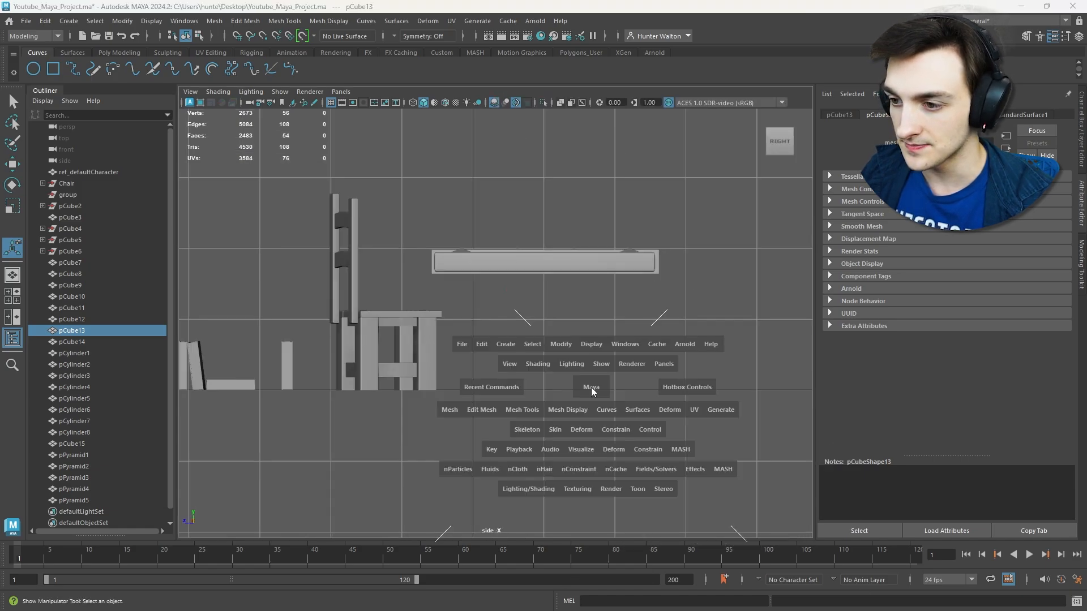
key(space)
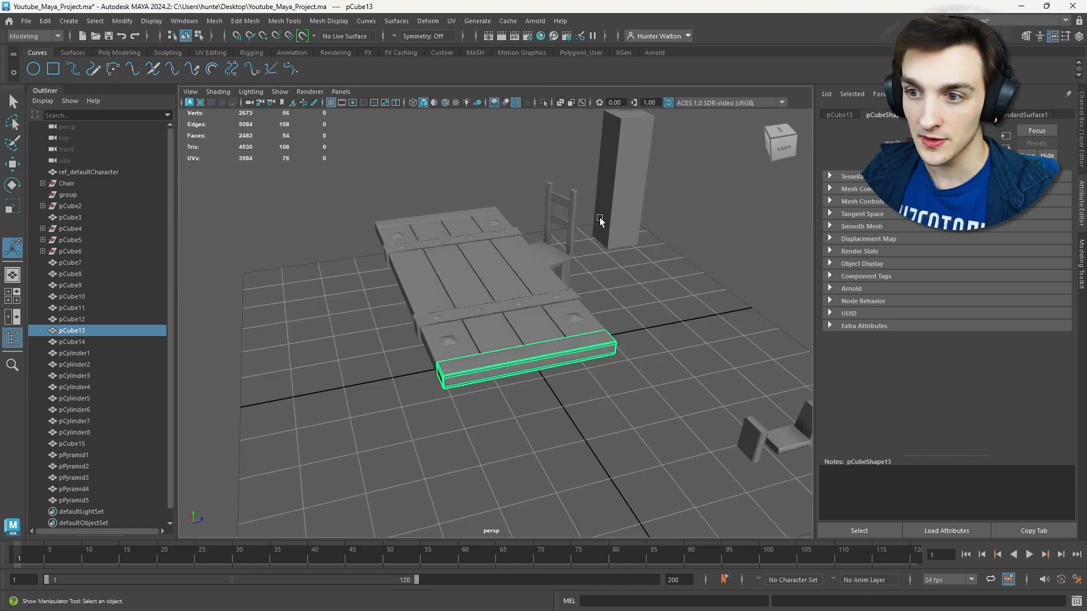
key(space)
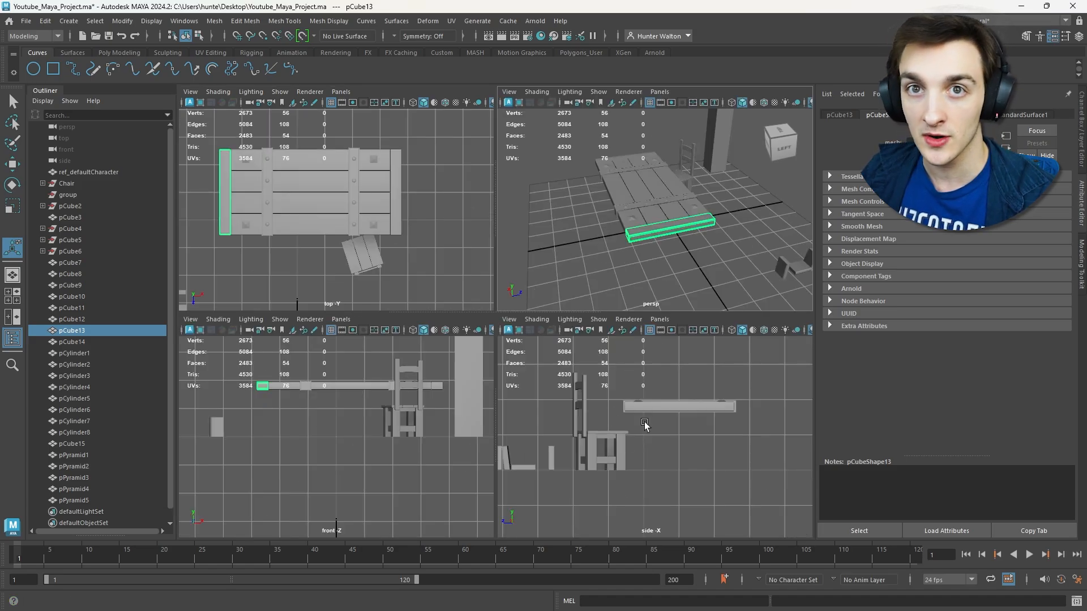
key(space)
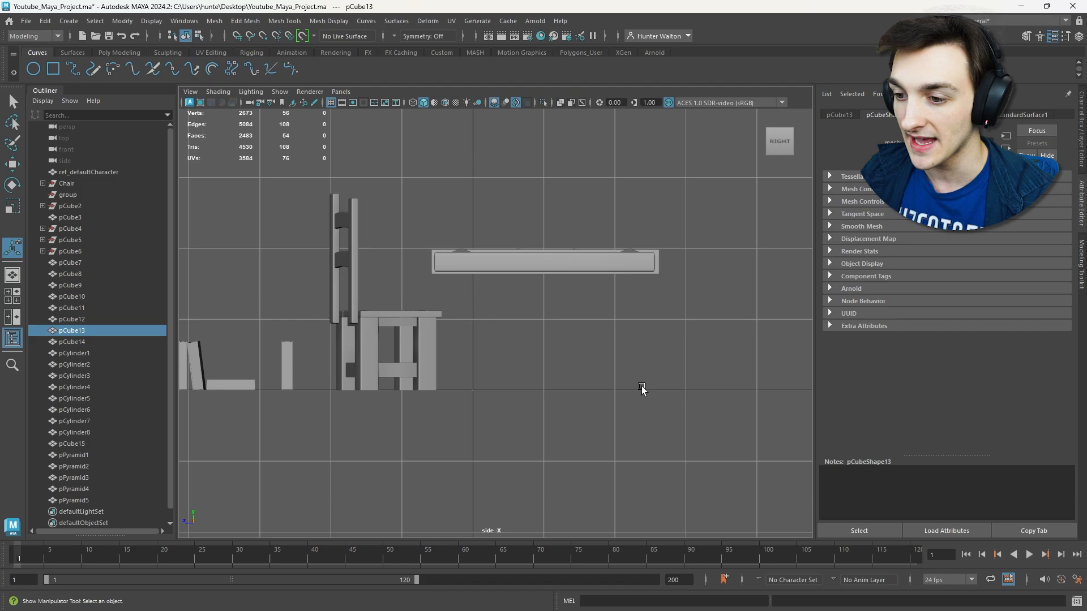
scroll(650, 379, up, 5)
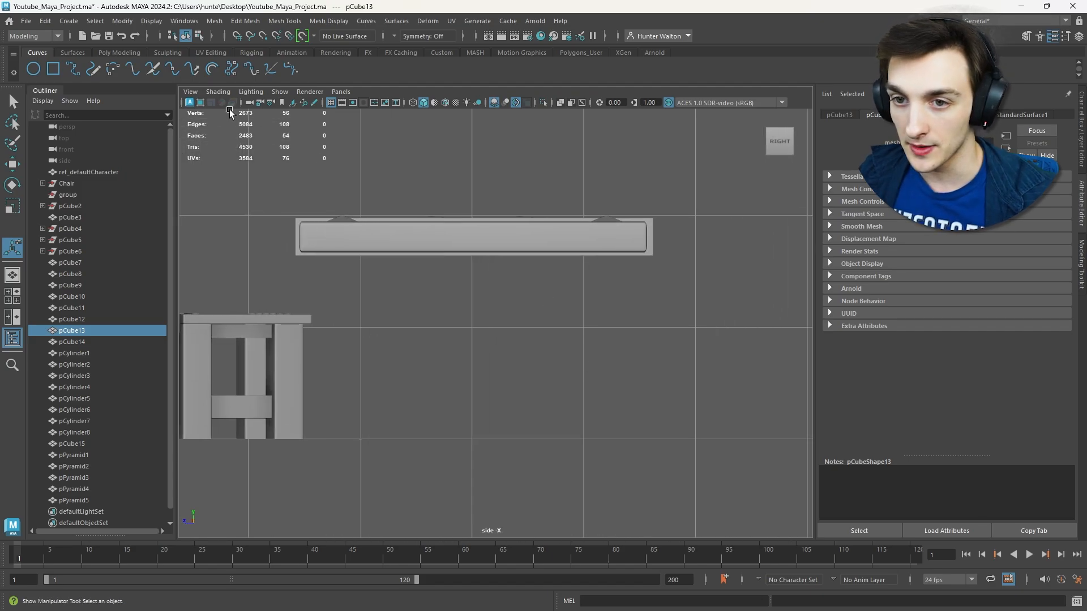
click(72, 69)
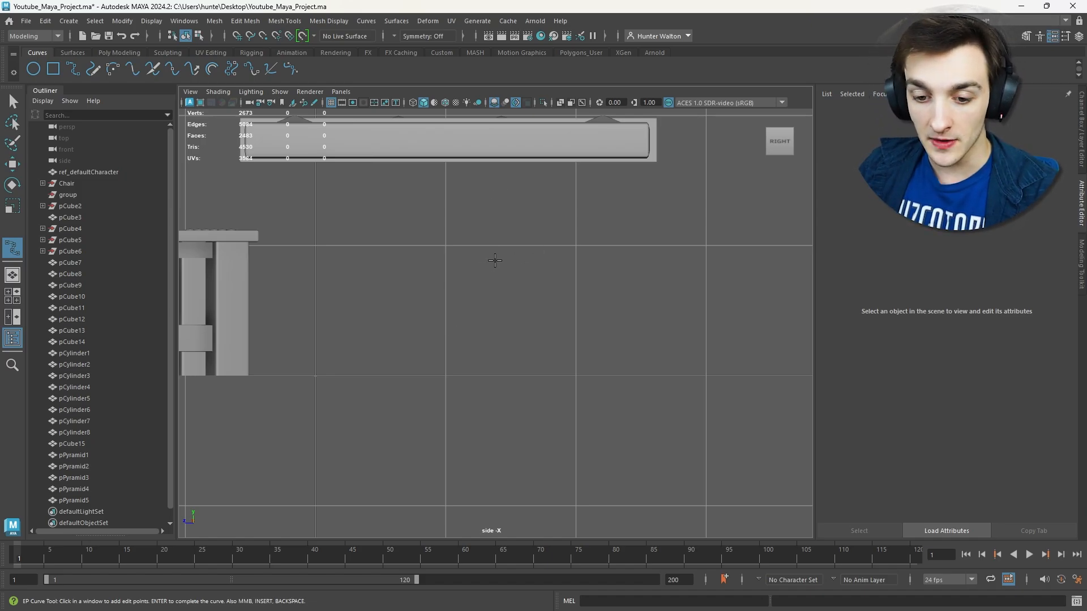
click(583, 380)
click(492, 339)
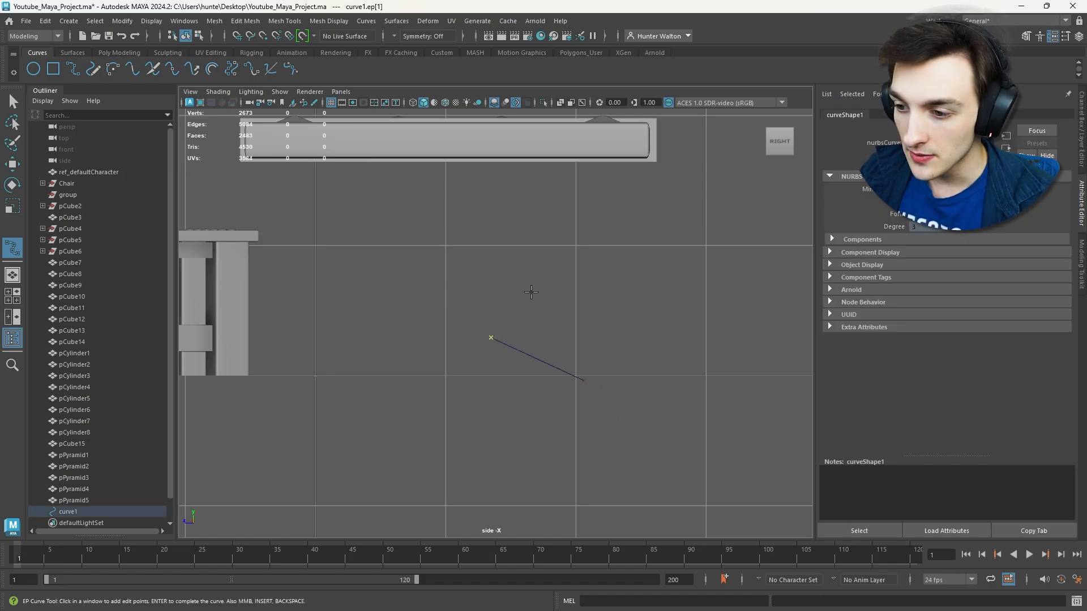
click(536, 283)
click(460, 217)
click(484, 182)
click(611, 187)
click(625, 299)
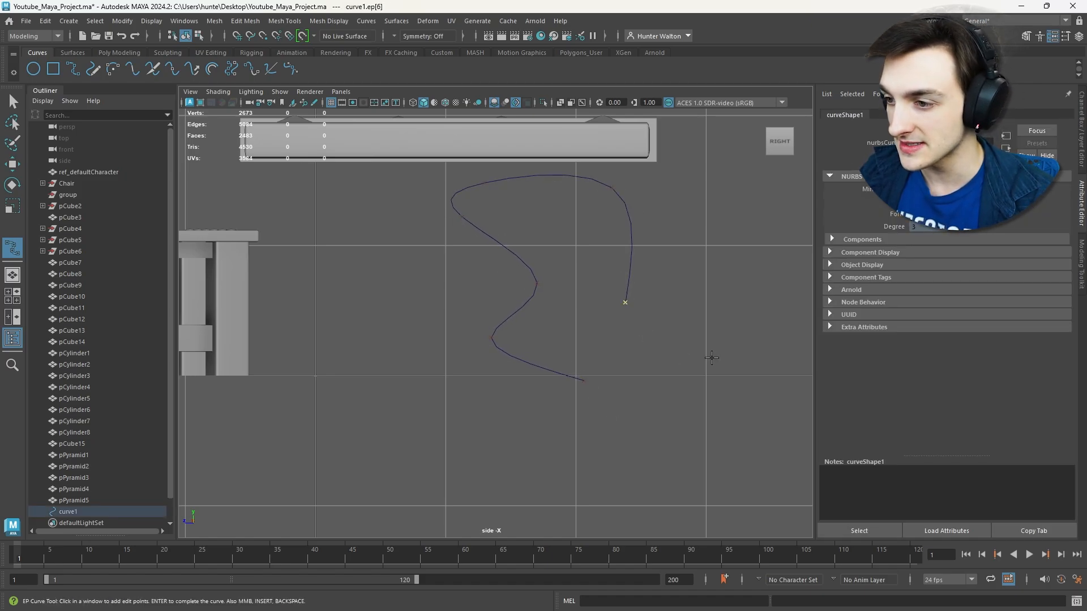
click(718, 358)
click(752, 249)
click(697, 177)
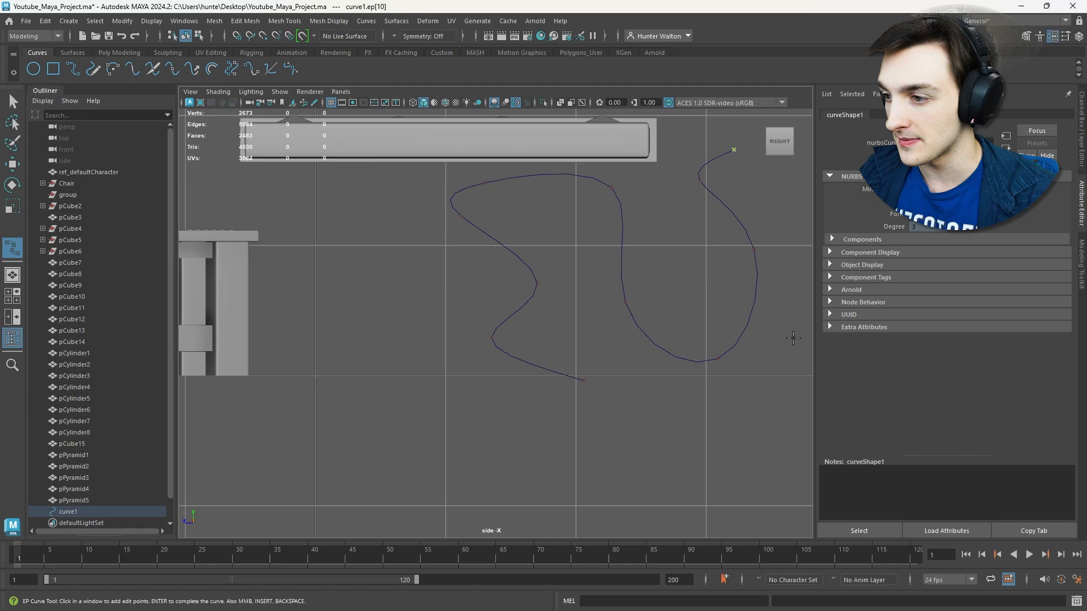
key(ctrl+z)
key(ctrl+z)
key(ctrl+z)
key(ctrl+z)
key(ctrl+z)
- Draw an S-shaped eight-point EP curve in the side view from the ground line up to the tabletop's underside, and finish it
scroll(582, 424, up, 3)
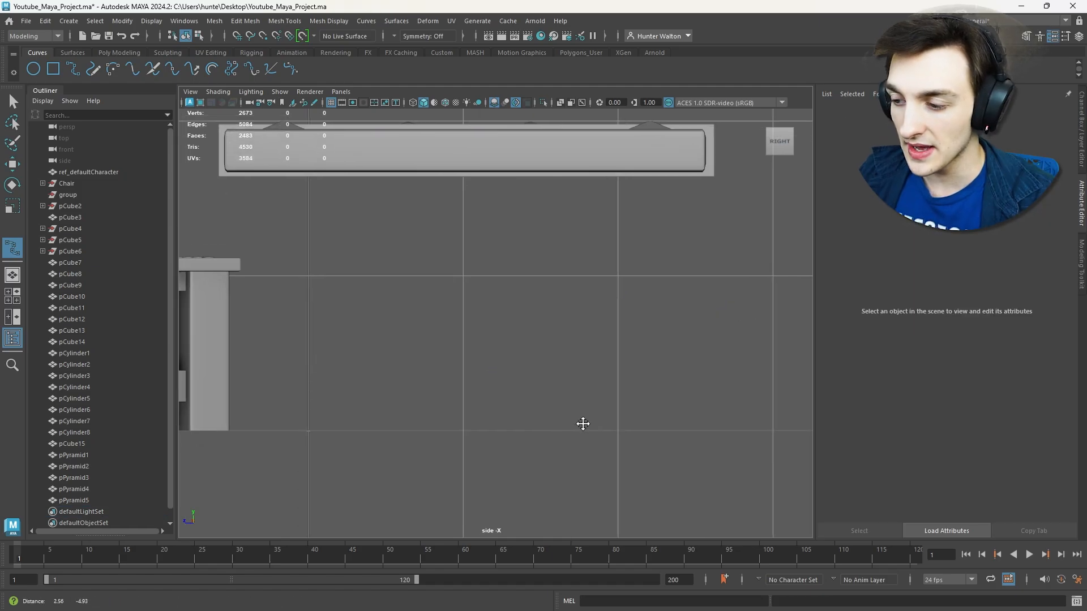
alt+middle_drag(582, 425, 558, 423)
scroll(595, 372, down, 3)
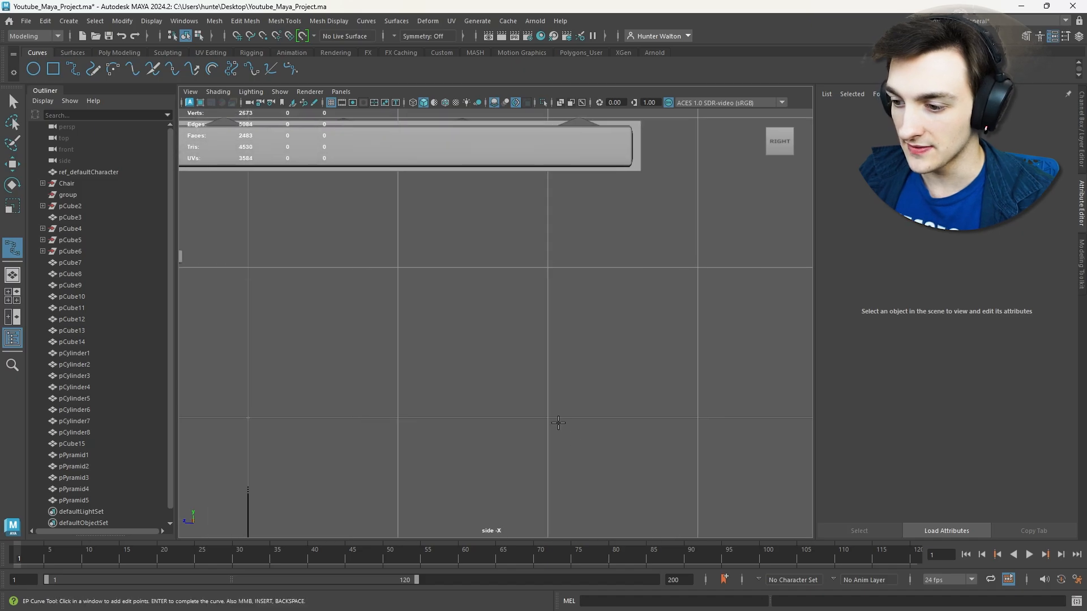
click(547, 417)
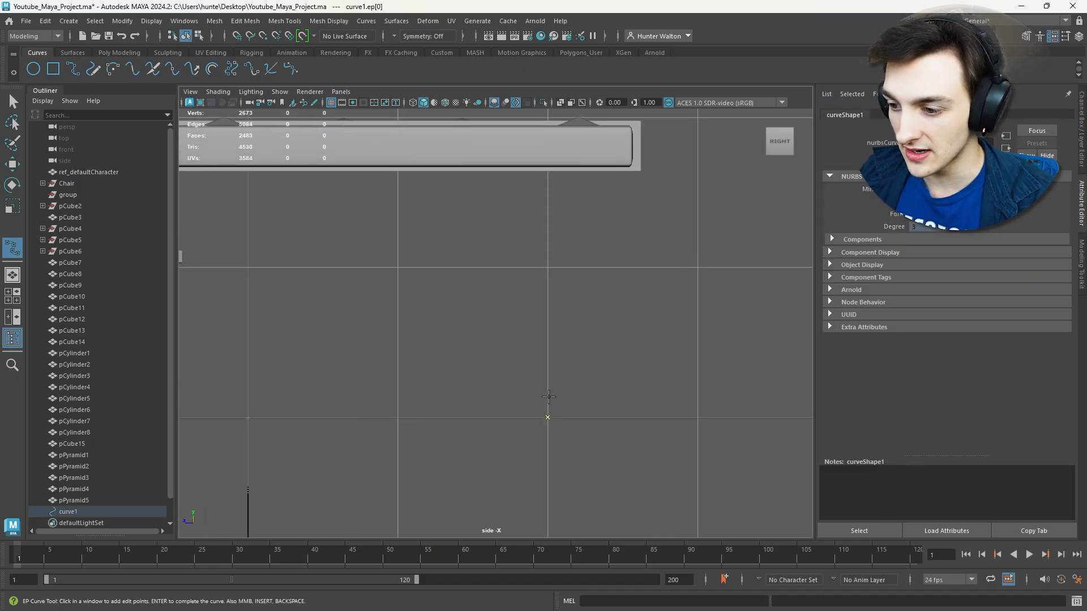
click(547, 394)
click(529, 384)
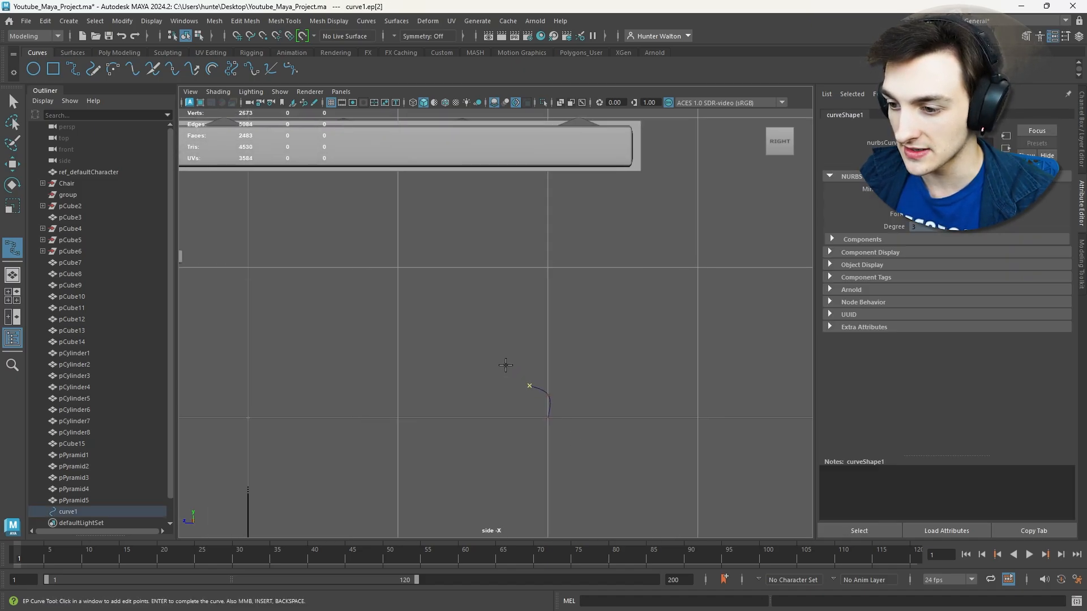
click(481, 331)
click(497, 263)
click(554, 228)
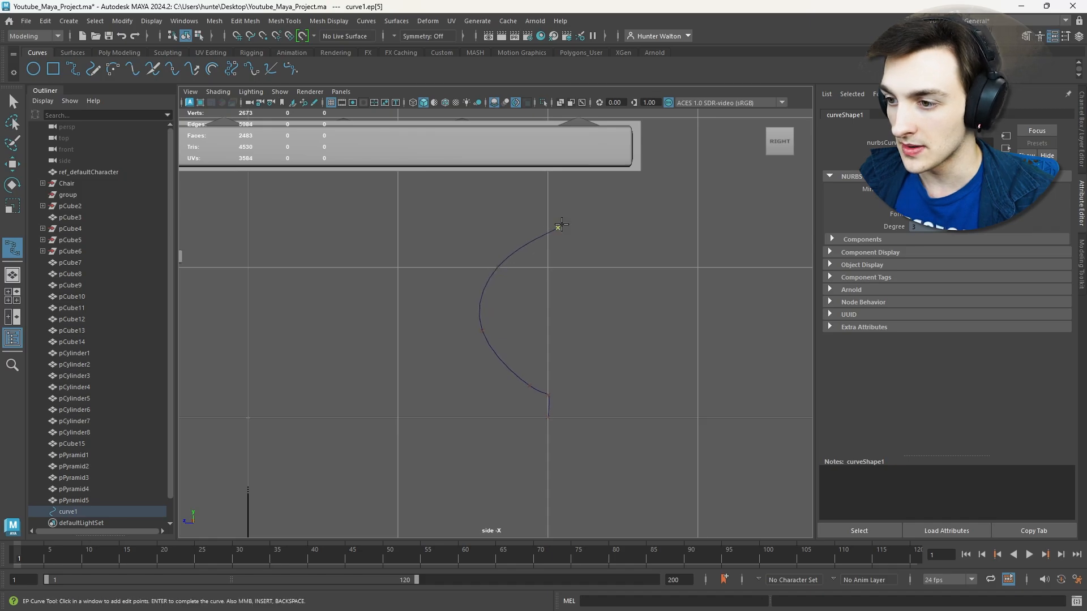
click(584, 195)
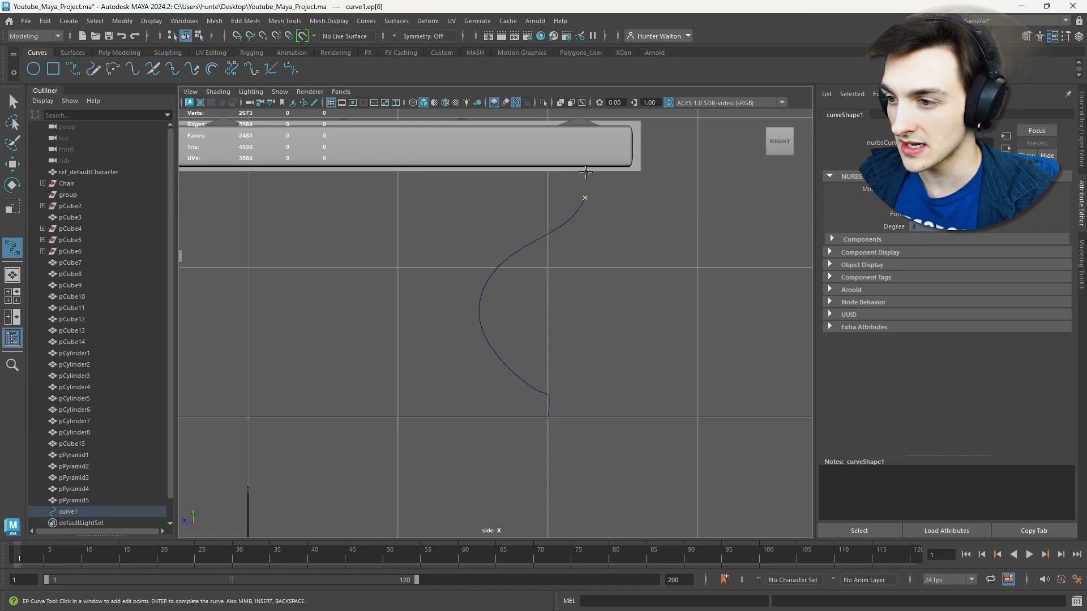
click(585, 171)
scroll(642, 250, down, 2)
alt+middle_drag(642, 249, 611, 284)
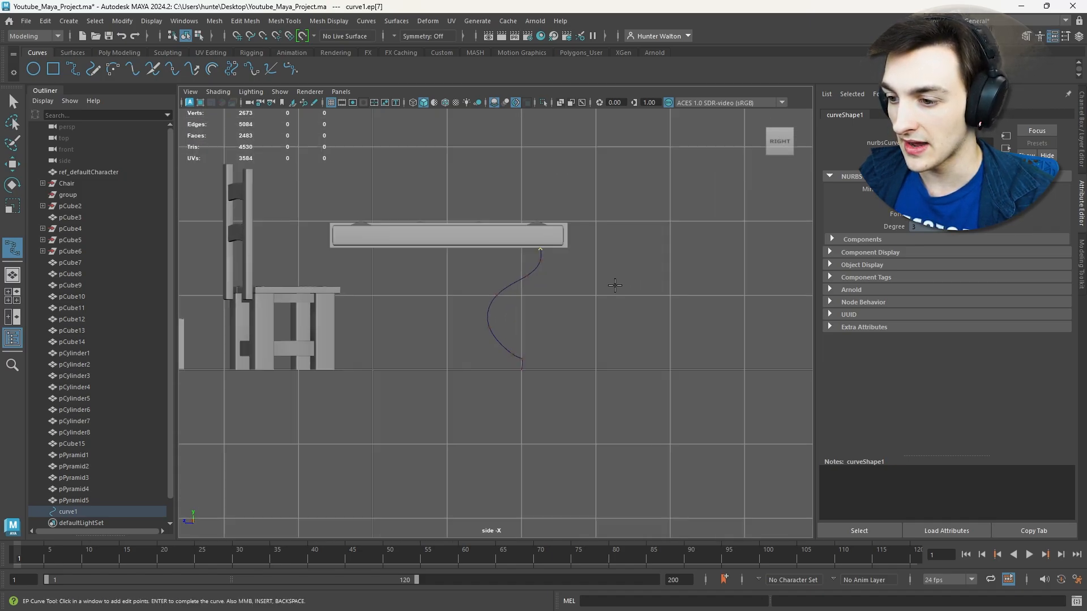
scroll(568, 335, up, 2)
scroll(574, 345, down, 3)
scroll(574, 344, up, 5)
click(13, 101)
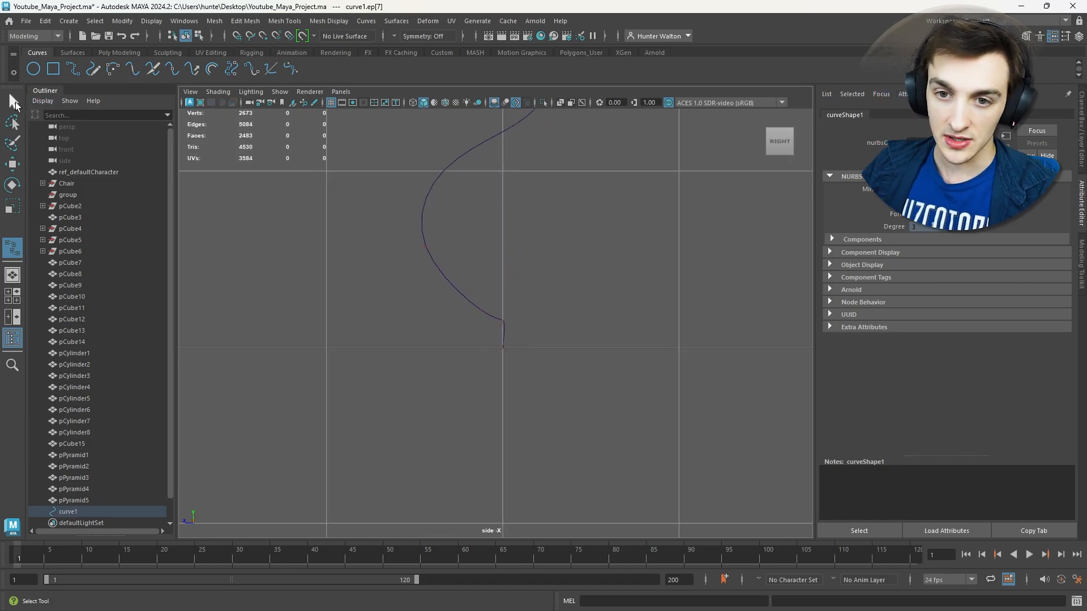
- Show the curve's control vertices and move its bottom vertex horizontally outward to flare the foot
right_drag(505, 335, 466, 322)
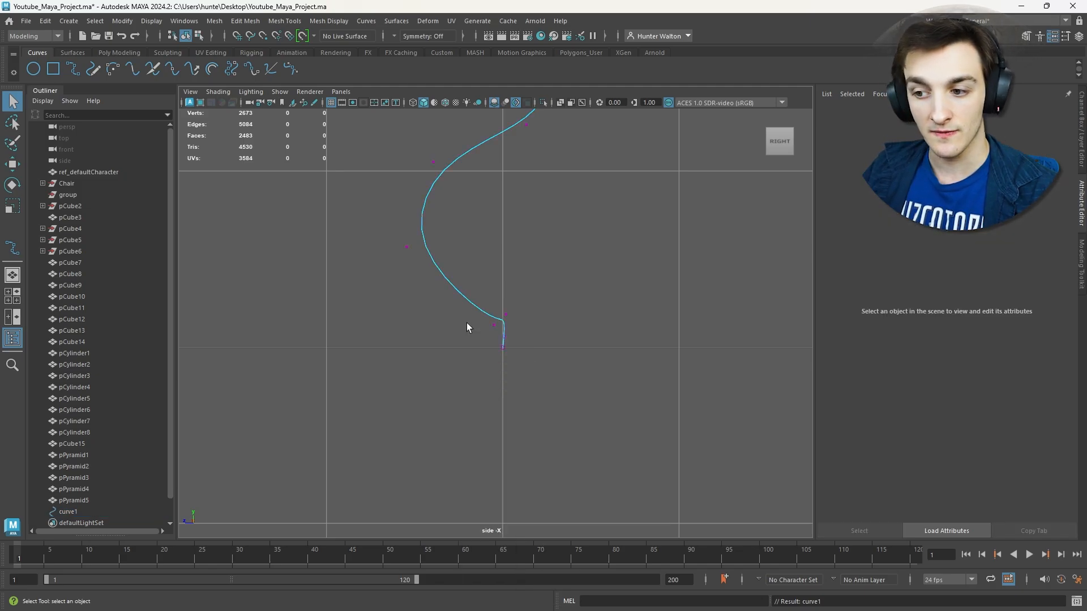
click(504, 347)
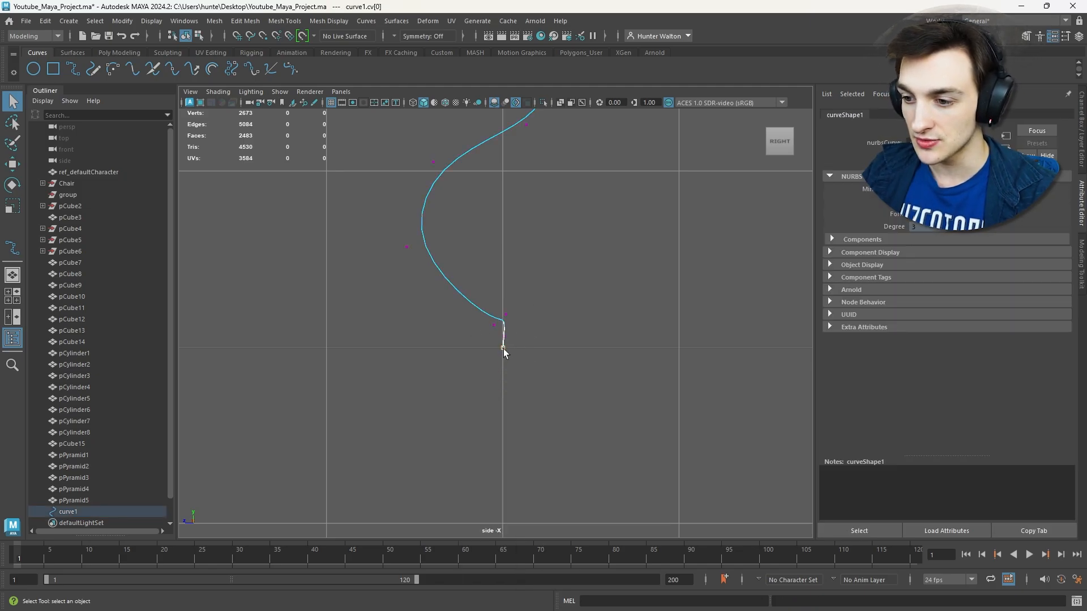
key(w)
drag(479, 342, 505, 342)
- Move the two control vertices at the curve's middle bulge horizontally outward to make the bulge shallower
scroll(501, 342, down, 3)
drag(475, 267, 495, 339)
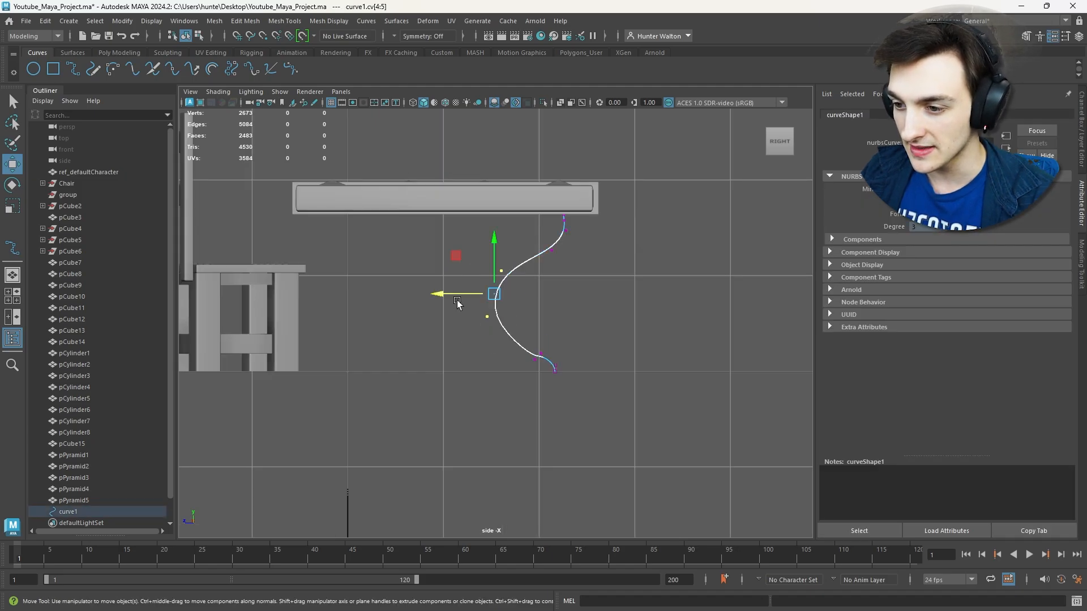
drag(456, 300, 474, 292)
click(565, 306)
scroll(565, 306, up, 2)
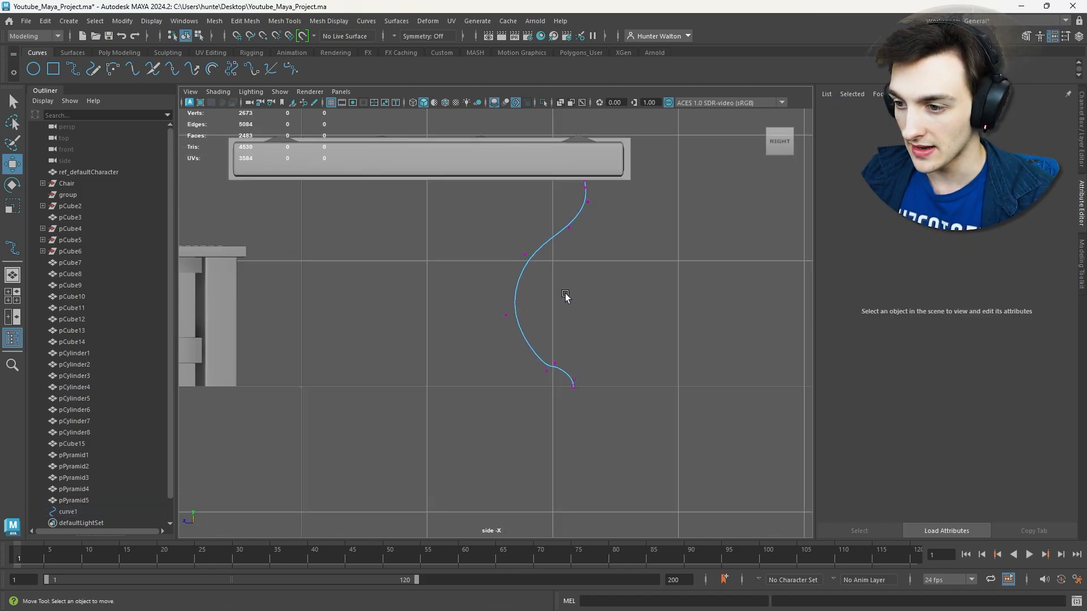
- Scale the curve's three topmost control vertices together horizontally so they line up vertically beneath the tabletop
drag(581, 194, 597, 178)
key(r)
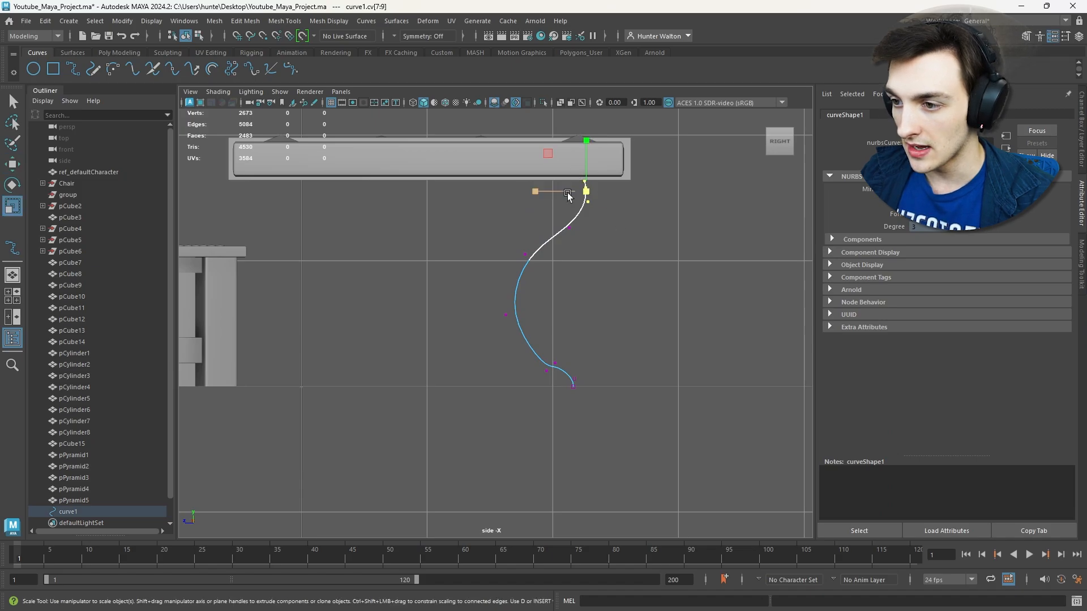
drag(535, 192, 569, 214)
key(w)
click(577, 252)
click(569, 228)
click(626, 267)
scroll(632, 275, down, 2)
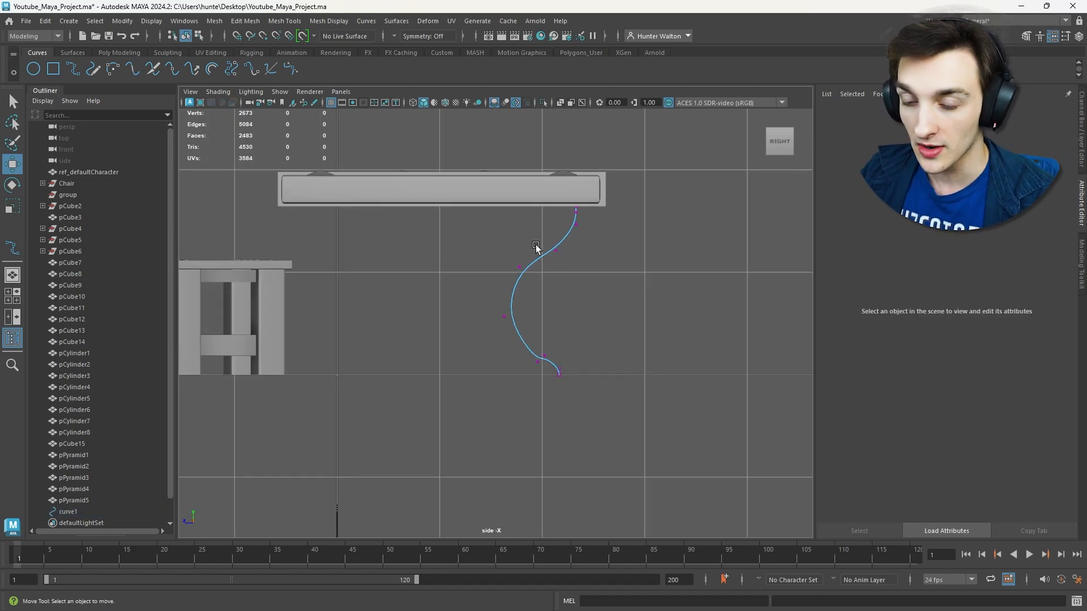
- Return to the perspective view, select the leg curve as an object and snap its pivot onto the curve
scroll(536, 244, up, 2)
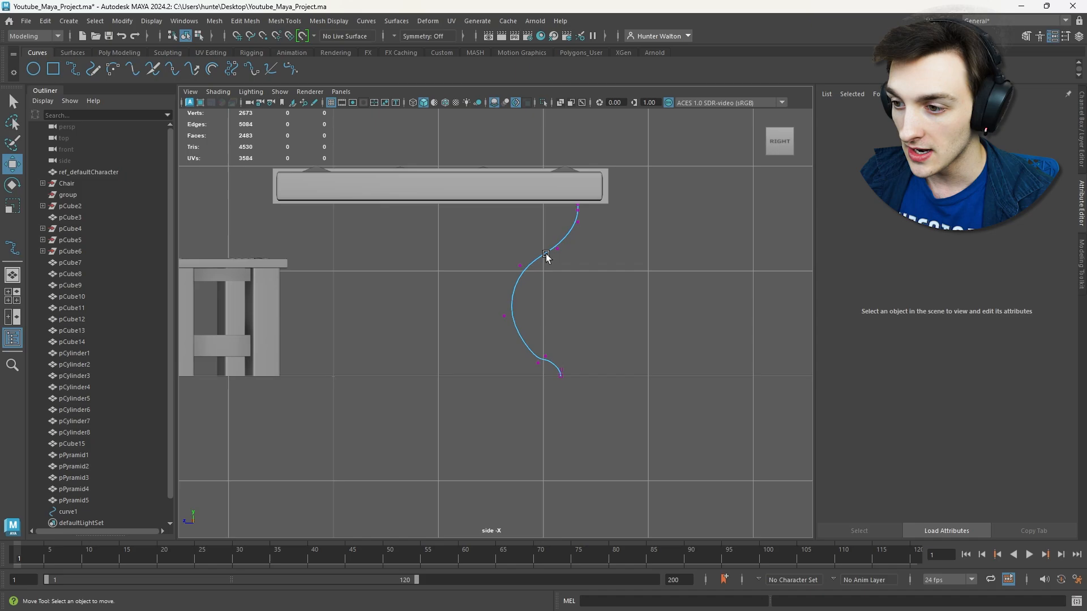
key(space)
key(space)
alt+drag(613, 293, 672, 334)
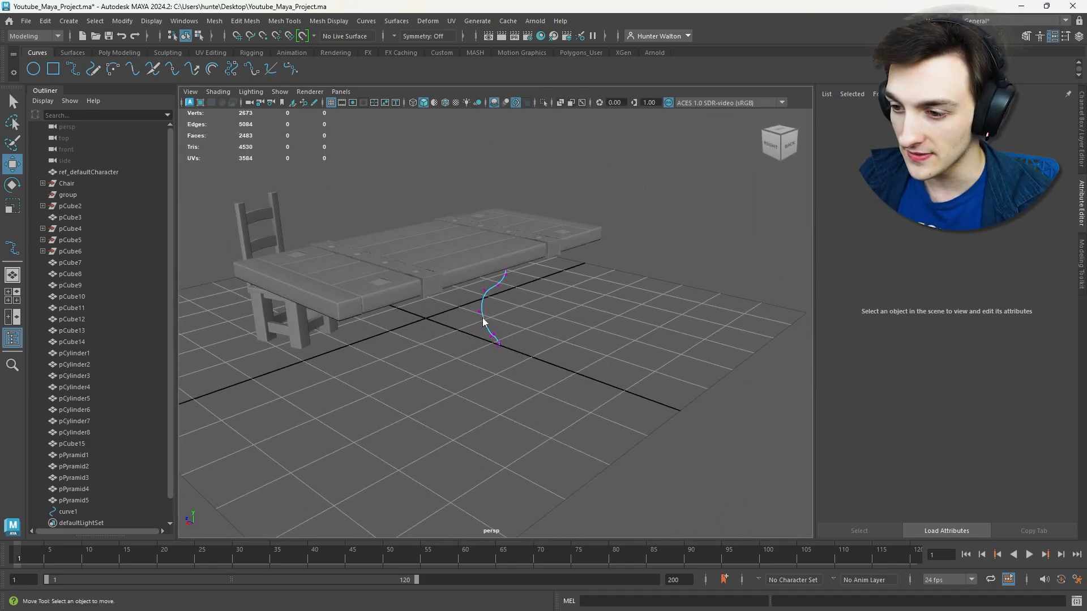
right_drag(483, 321, 527, 293)
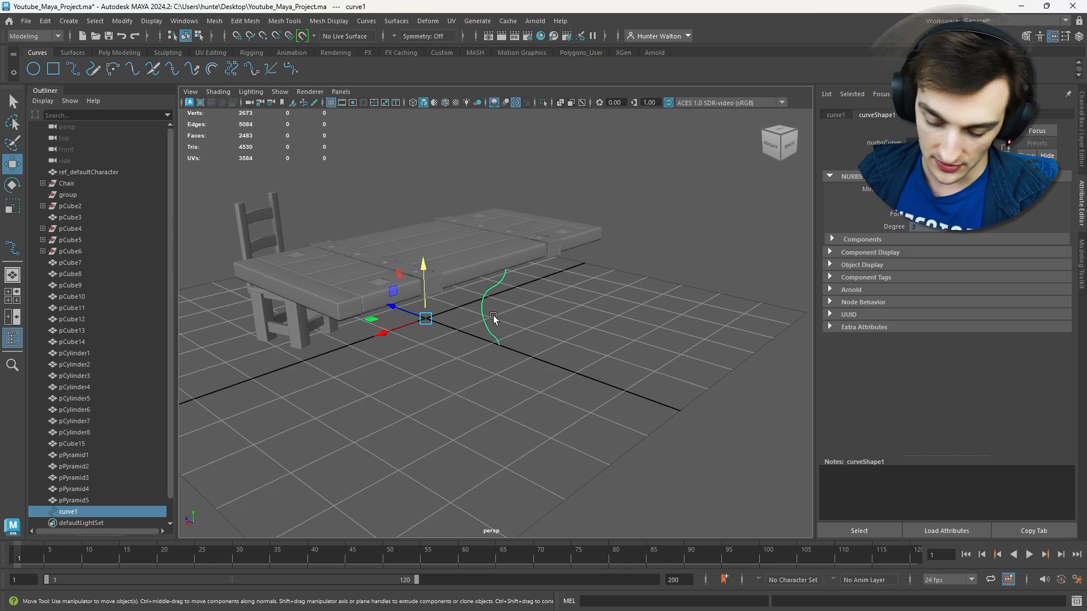
key(d)
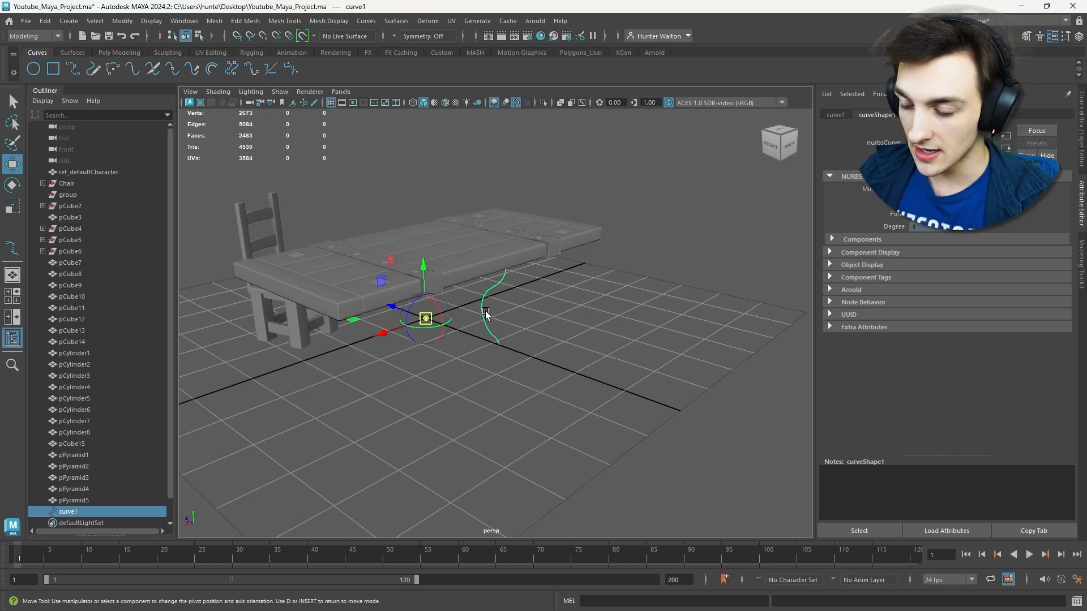
right_drag(484, 309, 483, 334)
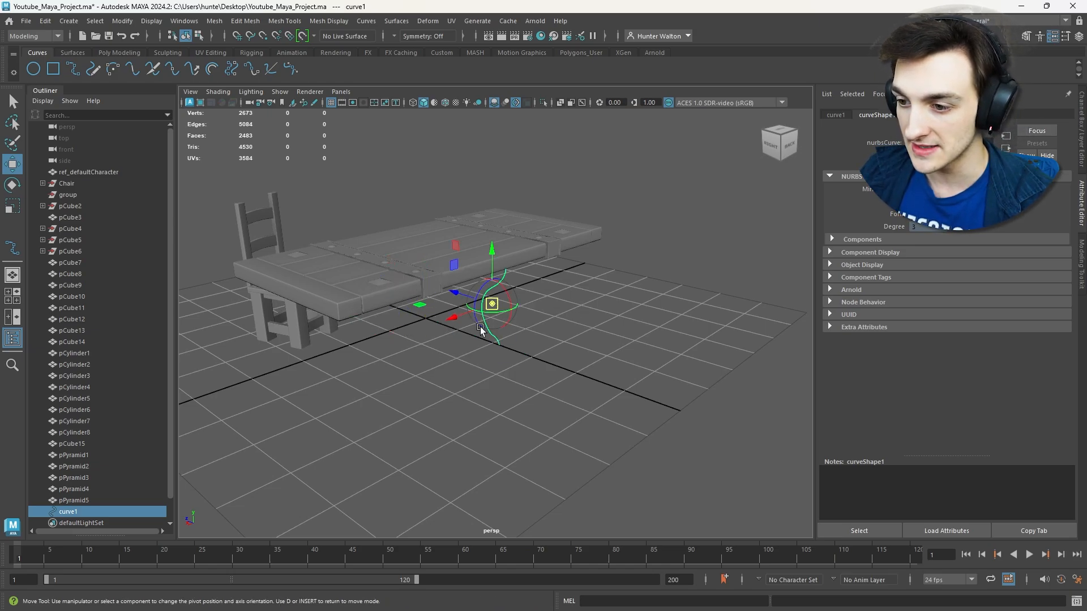
key(d)
- Duplicate the leg curve and offset the copy a short distance along the X axis for the leg's width
alt+drag(587, 333, 415, 337)
click(456, 294)
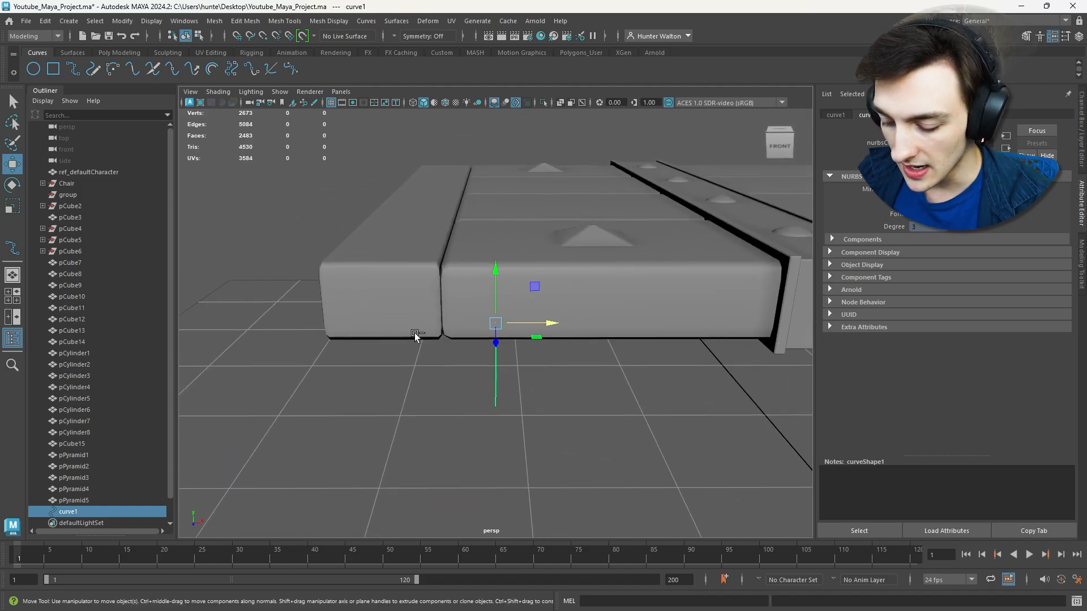
key(ctrl+d)
drag(516, 323, 664, 315)
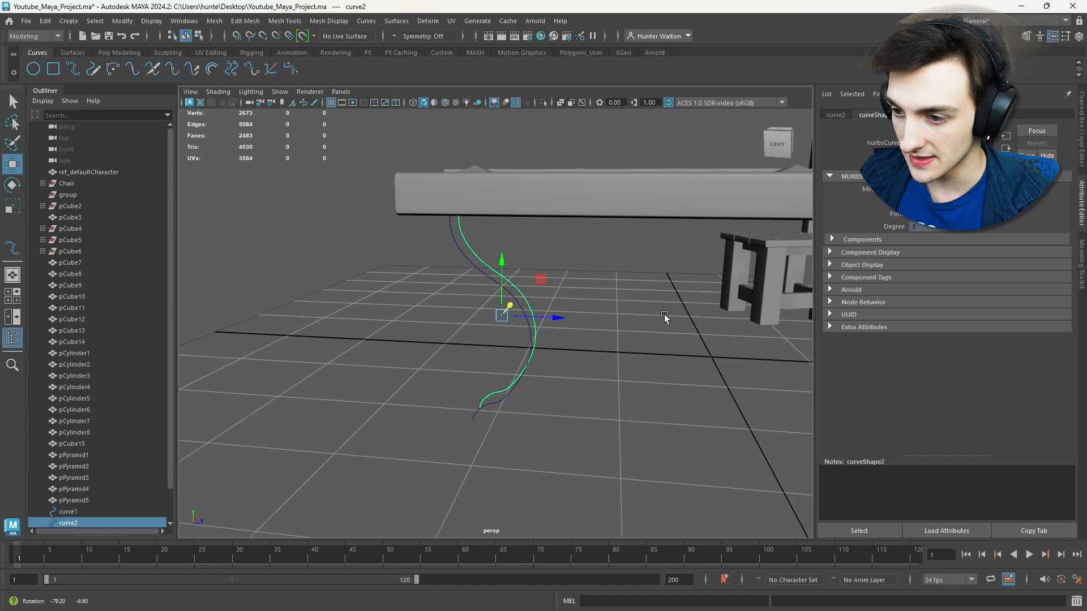
click(603, 287)
- Select both curves and configure the Loft options for polygon output with quads and the Count tessellation method
scroll(602, 287, up, 5)
alt+drag(603, 287, 531, 267)
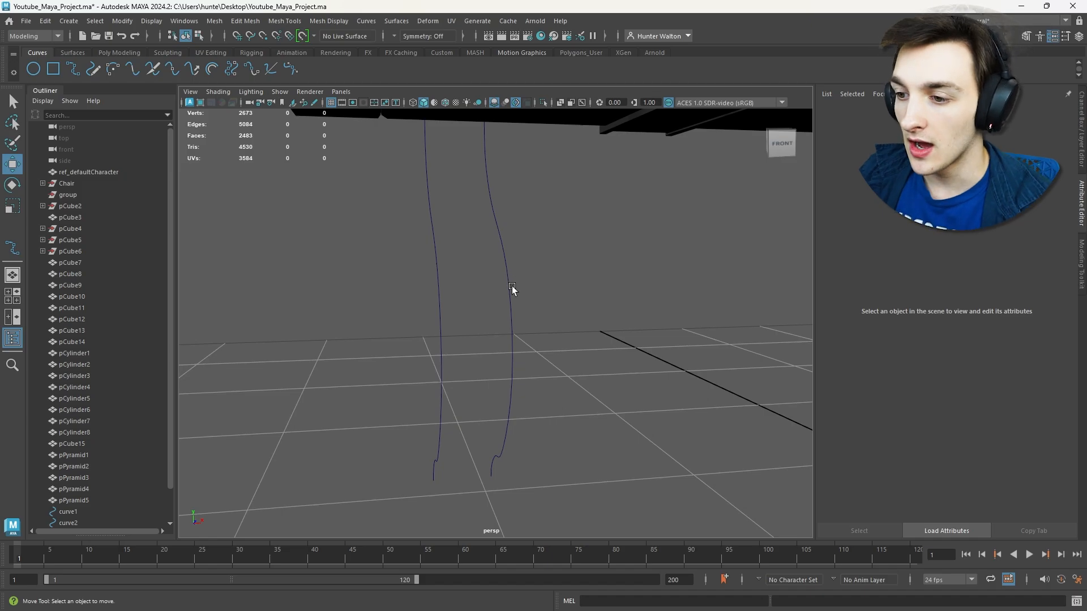
click(511, 288)
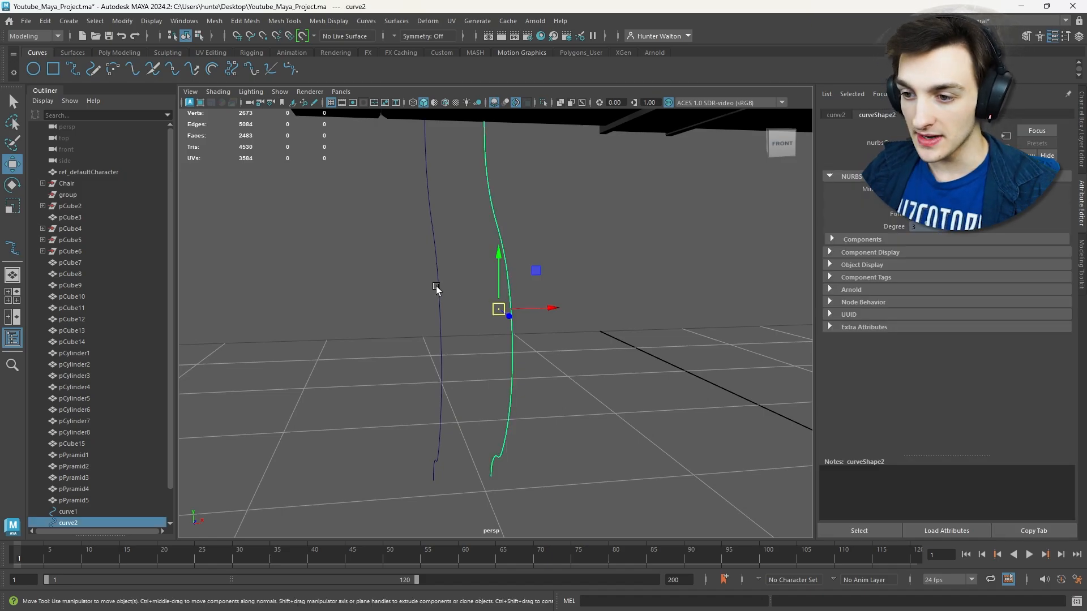
shift+click(437, 287)
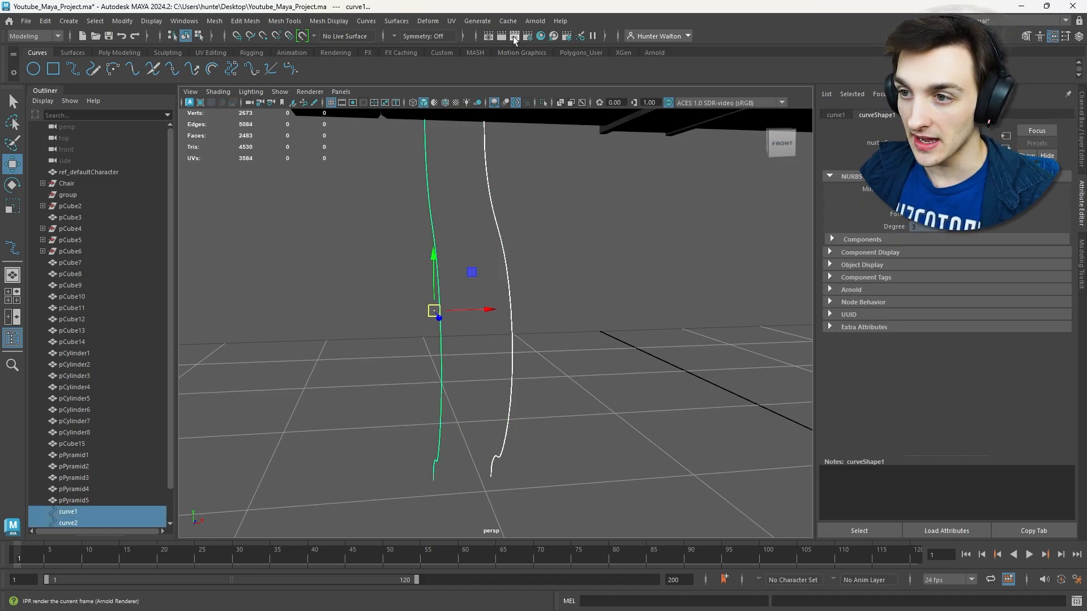
click(448, 23)
mouse_move(397, 22)
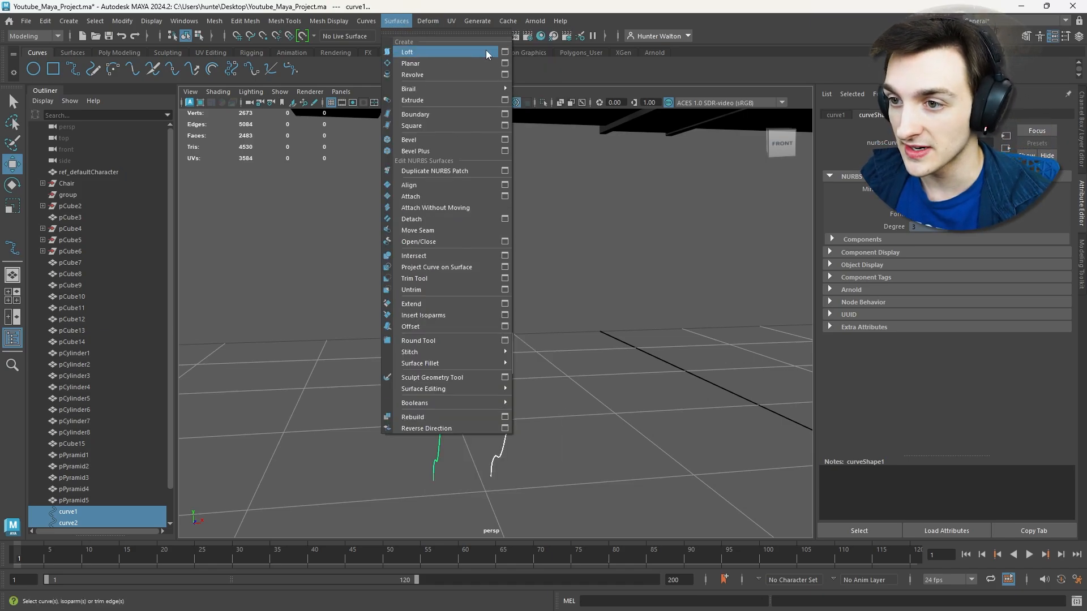
click(504, 53)
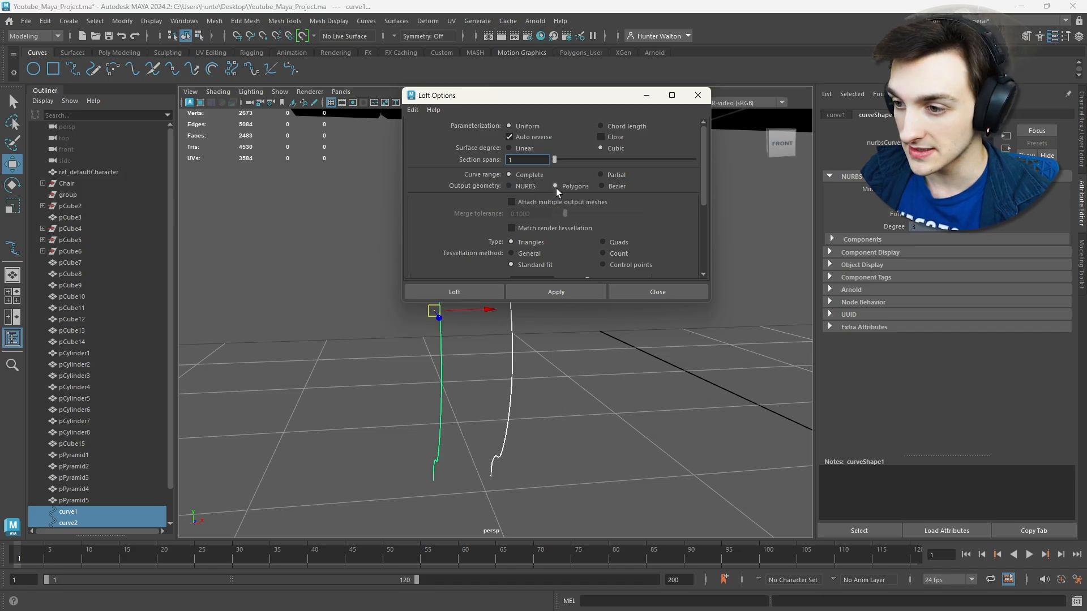
scroll(556, 188, down, 1)
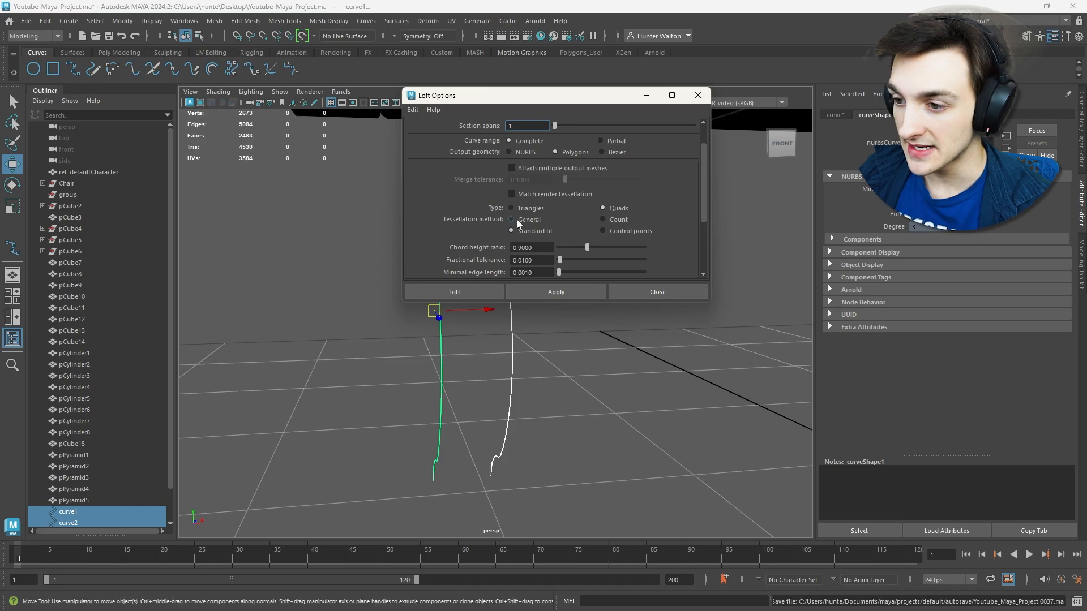
click(602, 219)
scroll(602, 213, down, 1)
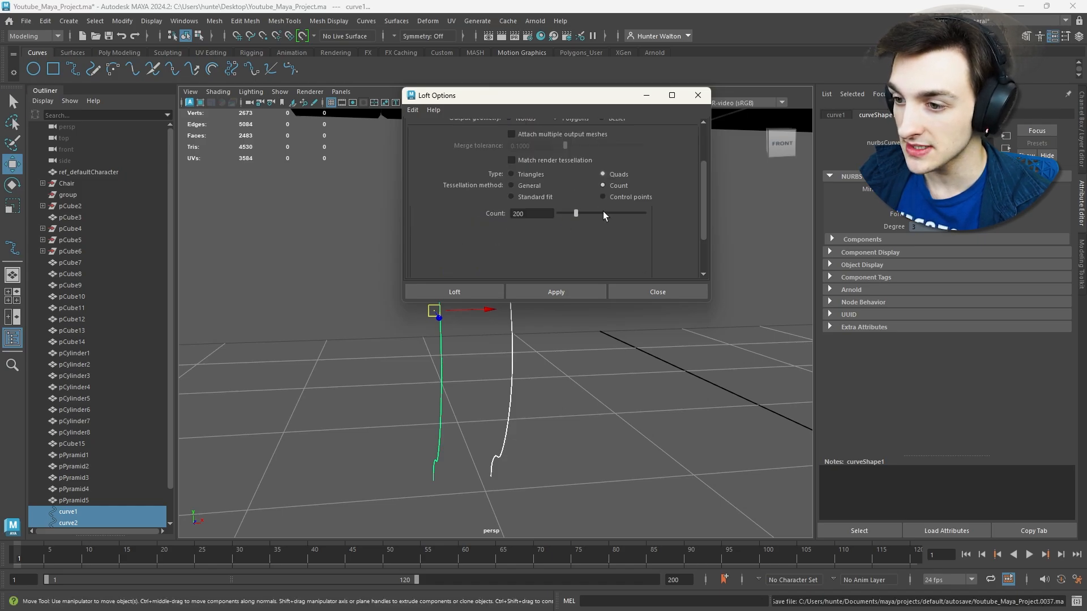
- Try lofting the two curves with a tessellation count of 200, and undo it
alt+drag(476, 261, 510, 248)
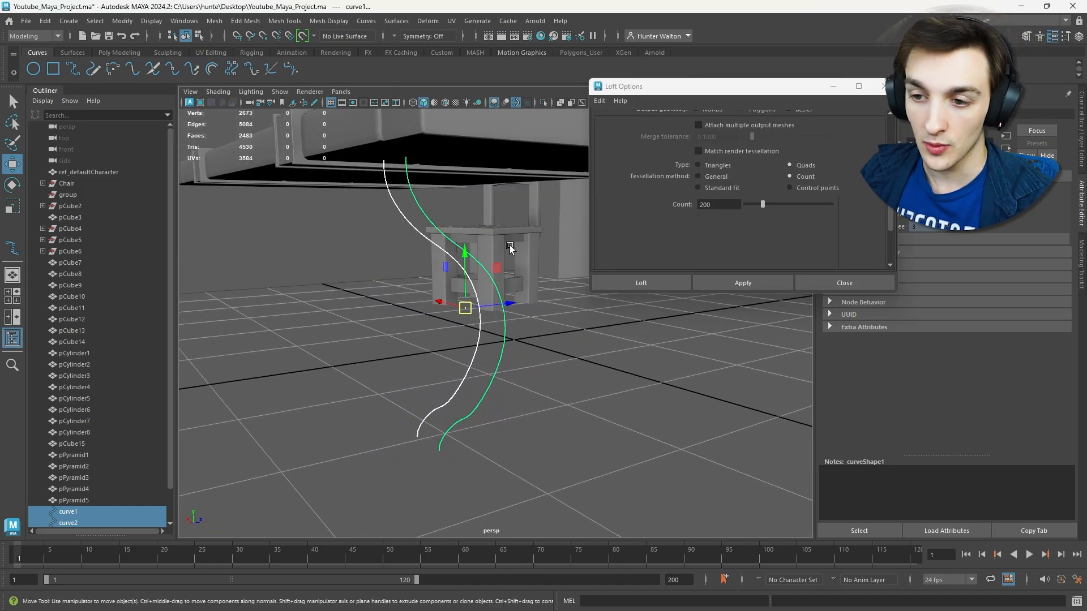
click(729, 281)
alt+drag(506, 273, 328, 273)
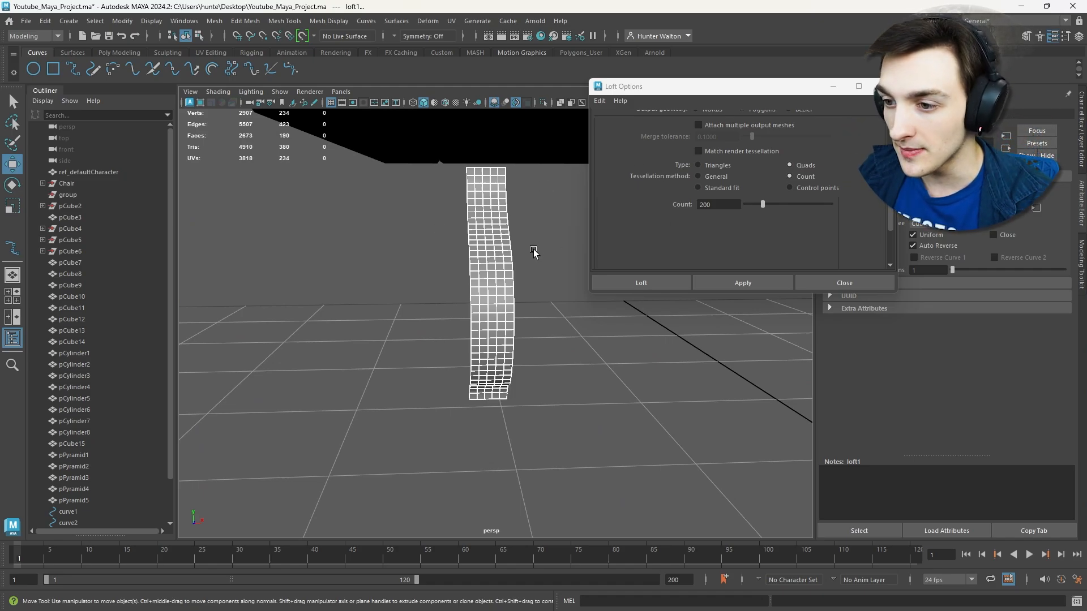
key(ctrl+z)
- Set the tessellation count to 75 and loft the two curves into a leg strip, putting the options window away
drag(762, 204, 751, 205)
click(746, 281)
alt+drag(464, 250, 399, 247)
key(f)
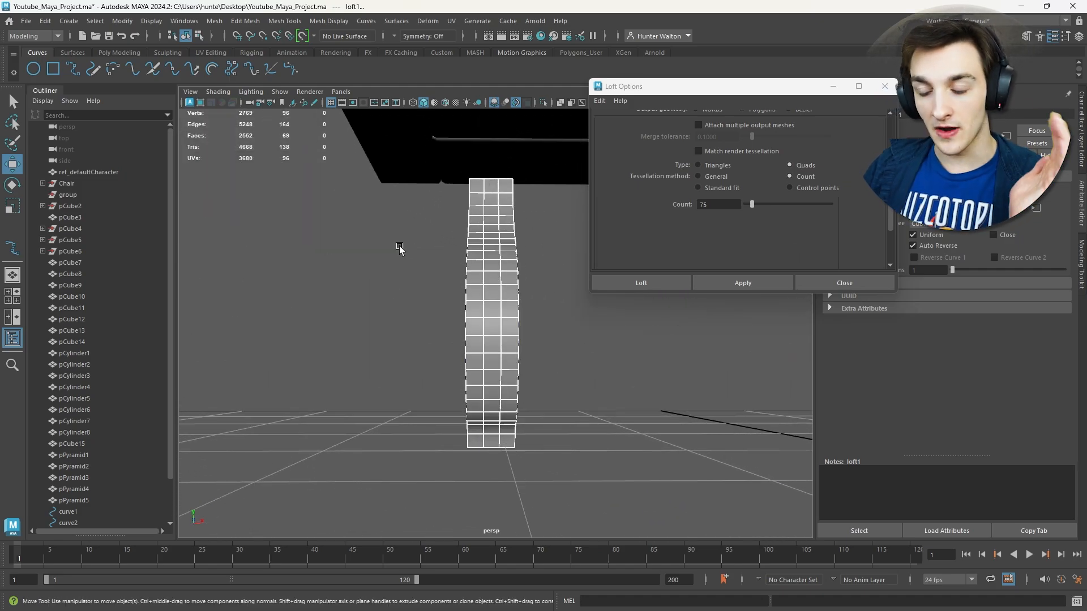
click(833, 86)
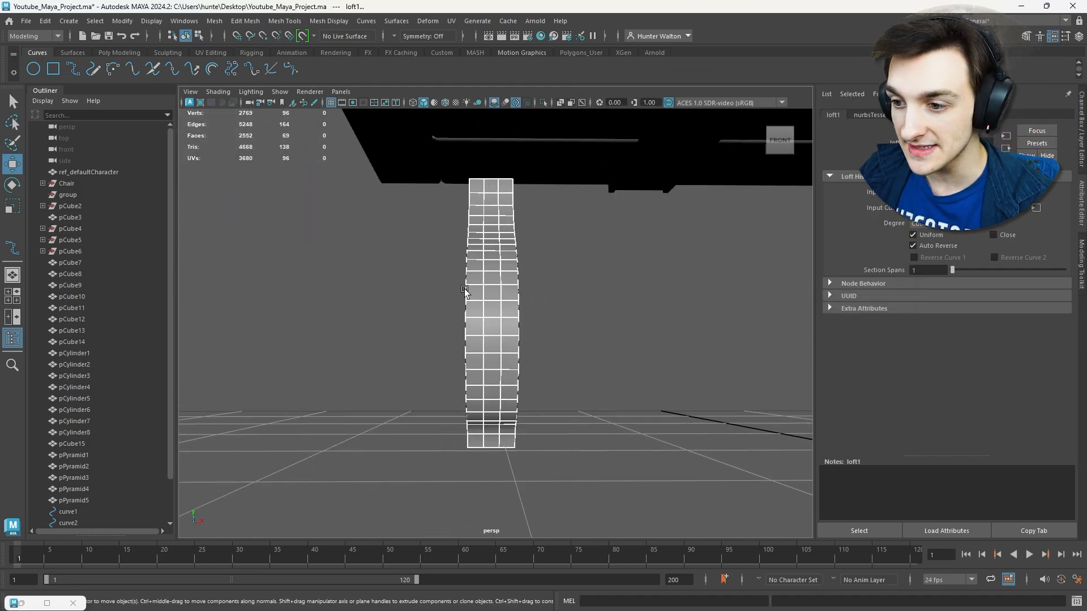
- Delete the two source curves along the edges of the lofted leg strip
click(464, 290)
key(Delete)
click(518, 276)
key(Delete)
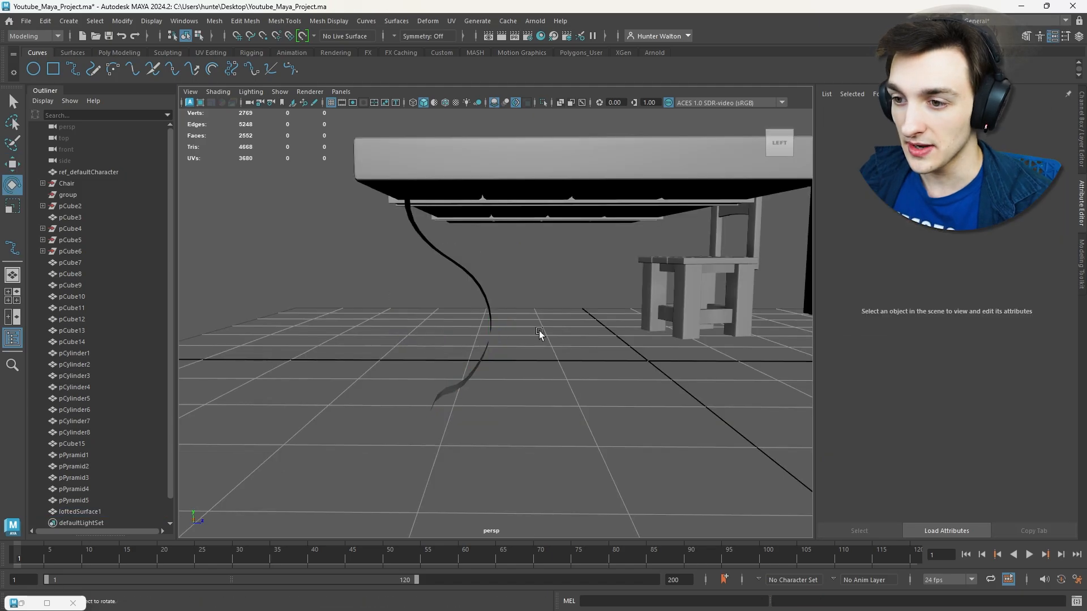
click(438, 253)
alt+drag(439, 253, 490, 218)
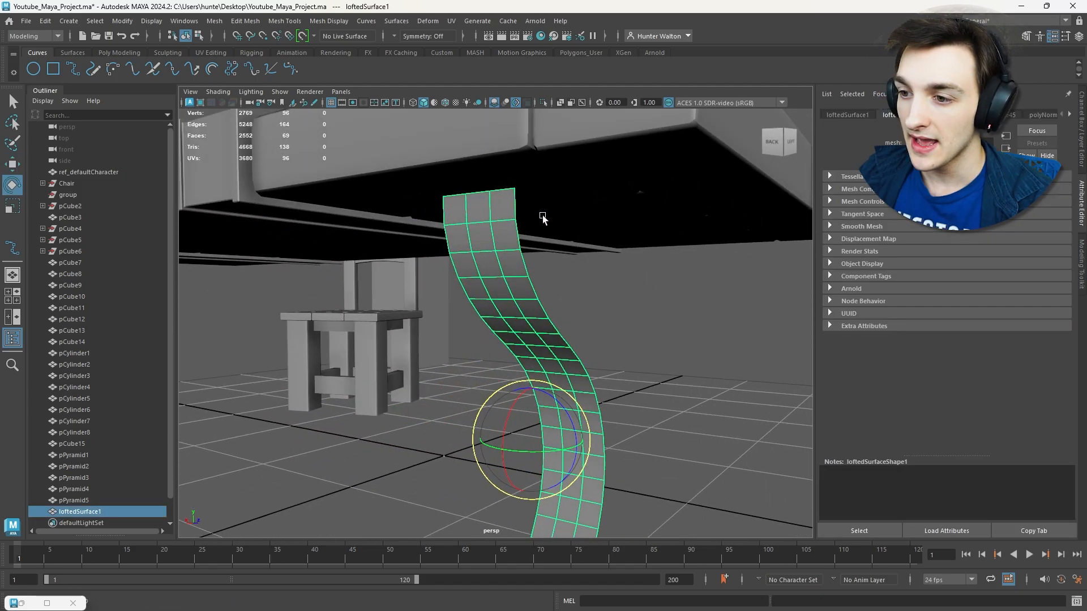
right_click(489, 210)
click(434, 208)
click(464, 194)
key(w)
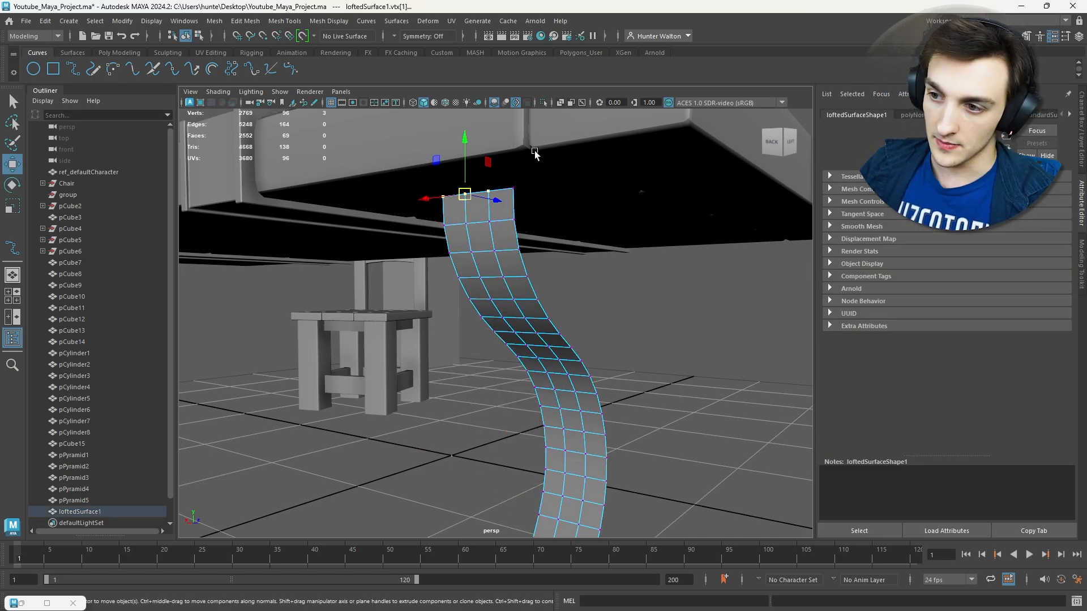
click(516, 156)
- Isolate the tabletop parts together with the lofted leg strip, and frame the strip
scroll(535, 176, down, 5)
click(580, 276)
scroll(600, 269, down, 3)
alt+drag(621, 264, 670, 256)
click(552, 386)
scroll(537, 368, down, 3)
click(564, 222)
drag(368, 146, 571, 408)
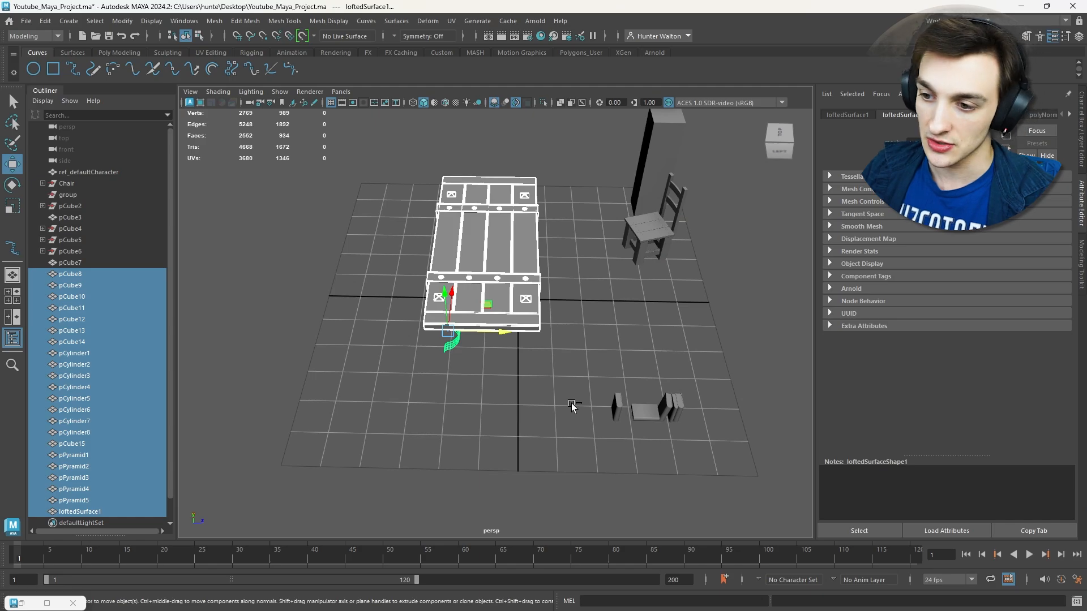
key(ctrl+1)
click(454, 346)
key(f)
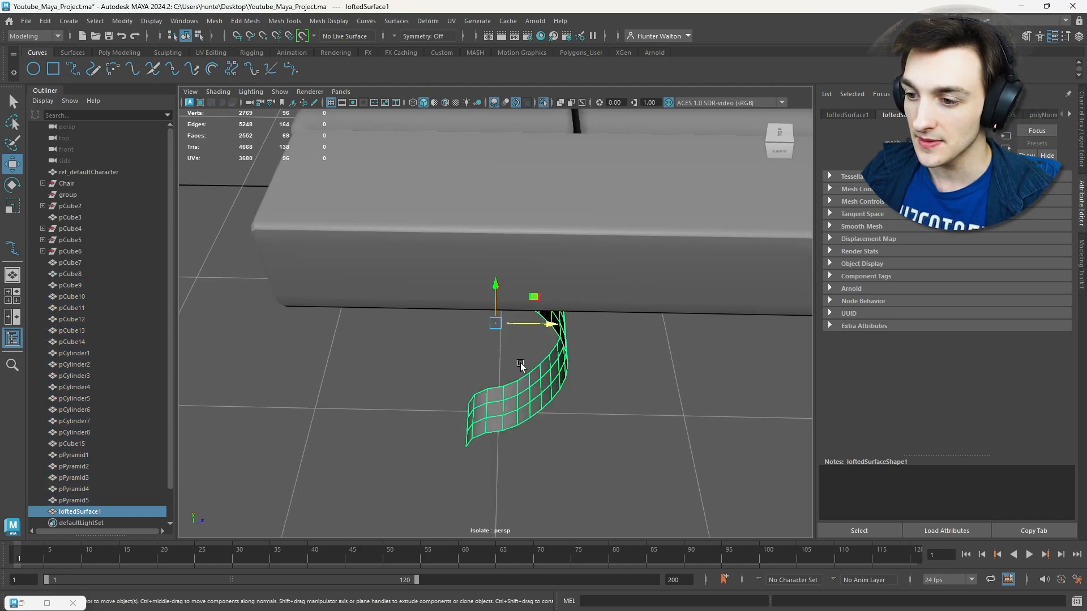
- Select the strip's top row of vertices and raise it with vertex snapping to meet the tabletop's underside
alt+drag(521, 362, 466, 234)
right_drag(466, 233, 426, 232)
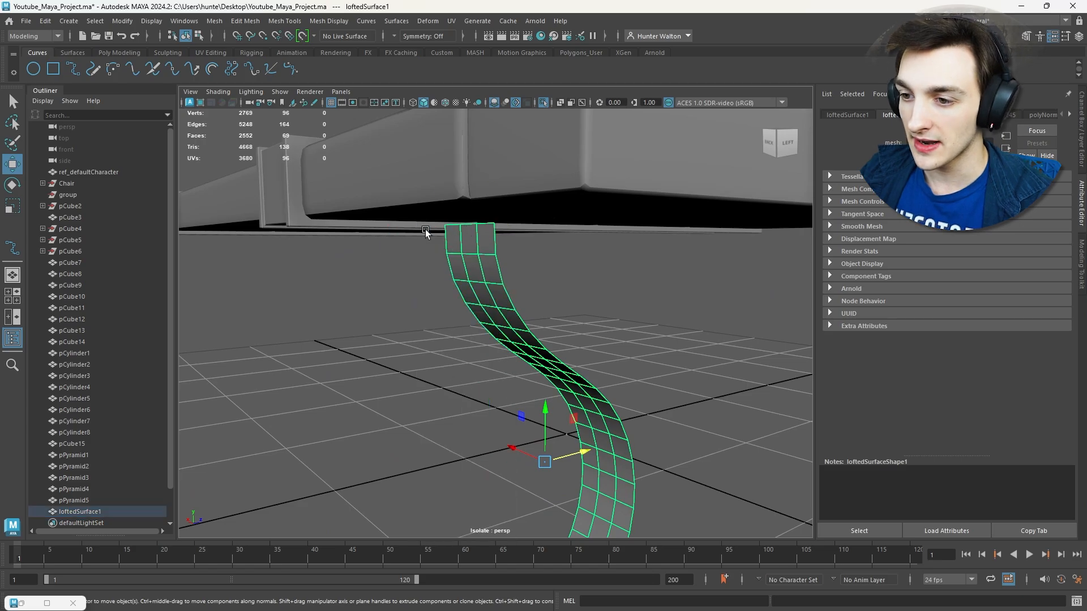
drag(406, 213, 527, 228)
key(v)
drag(466, 193, 318, 222)
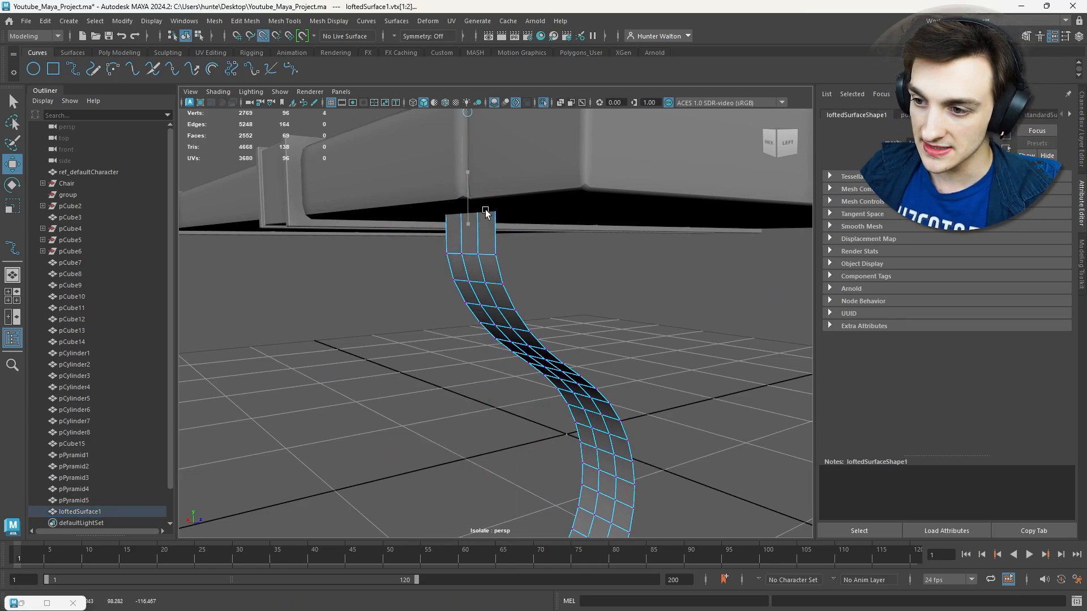
mouse_move(475, 224)
mouse_down()
mouse_move(467, 219)
mouse_move(481, 221)
mouse_up()
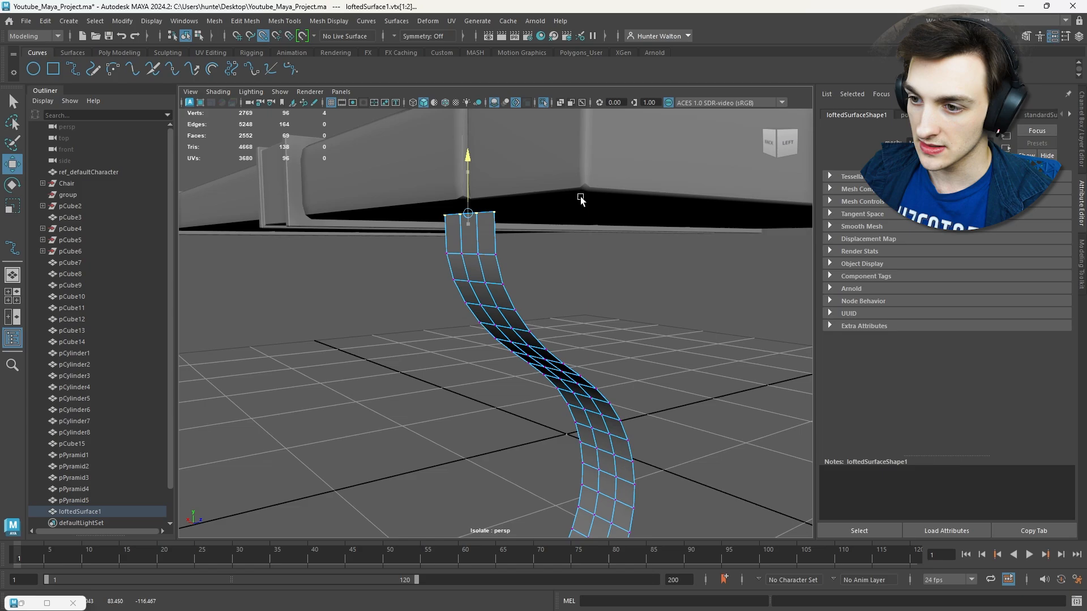
click(616, 320)
- Duplicate the leg strip and rotate the copy about the vertical axis so its curve faces the opposite way
alt+drag(558, 310, 528, 320)
scroll(597, 325, down, 2)
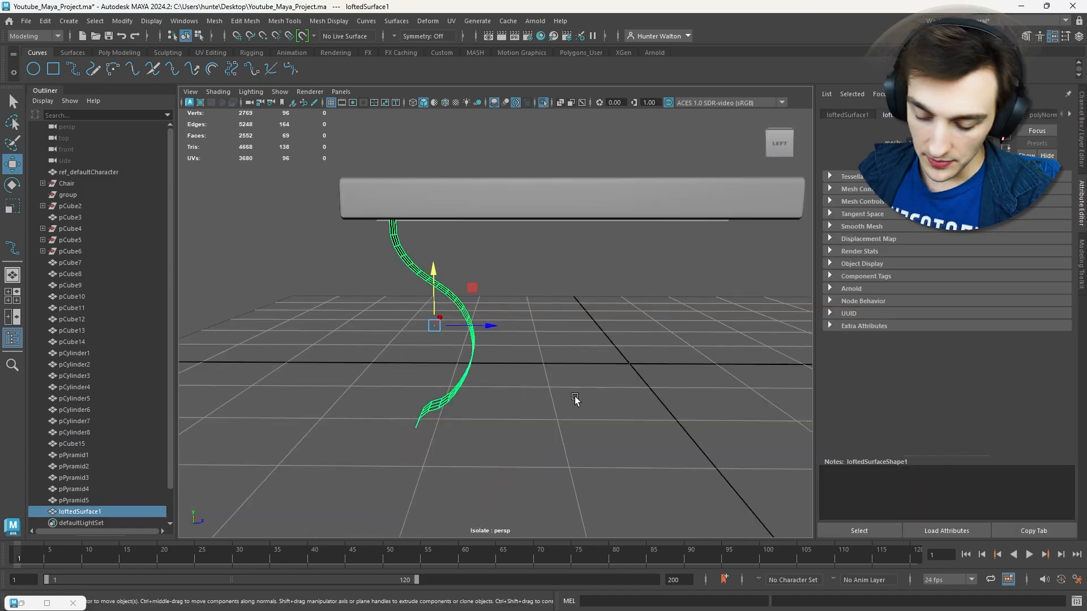
key(ctrl+d)
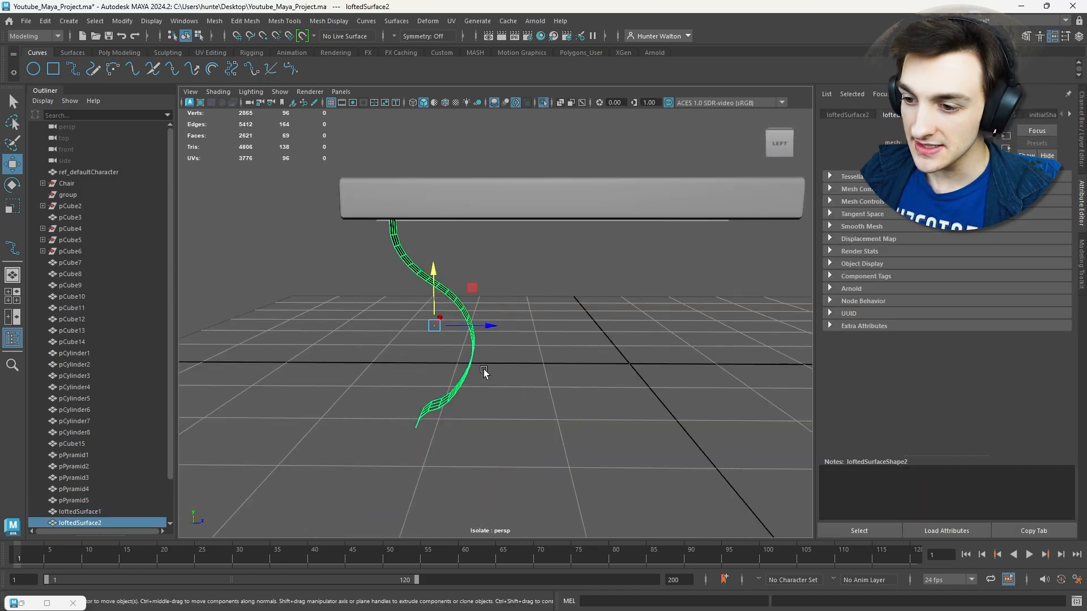
key(e)
alt+drag(525, 355, 505, 371)
drag(429, 363, 533, 357)
- Move the rotated copy across to the opposite side of the tabletop and check its placement in the side view
key(w)
drag(483, 330, 633, 313)
scroll(724, 328, down, 5)
key(space)
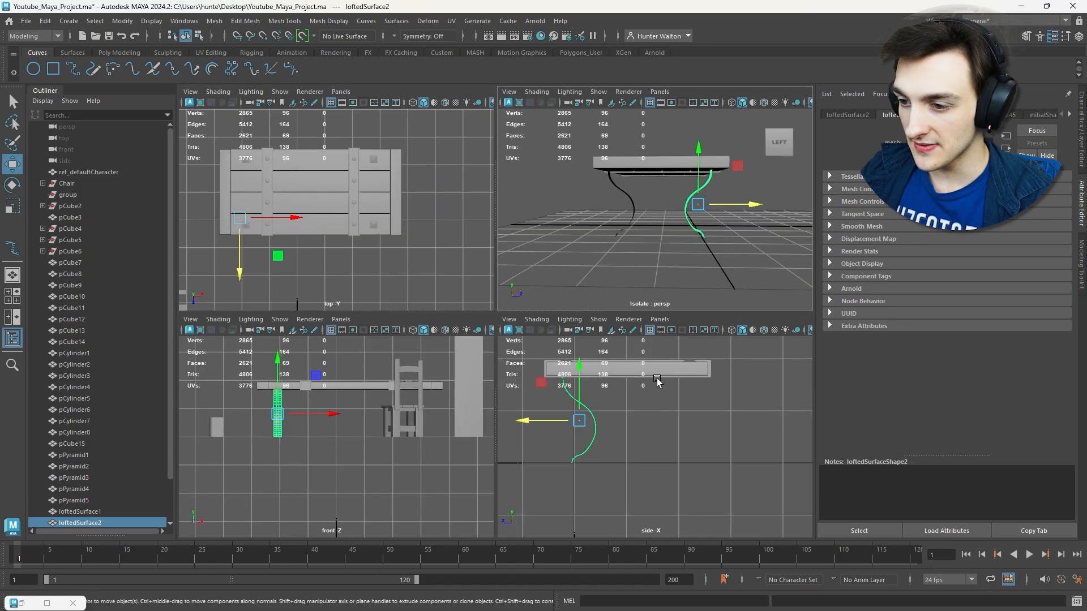
key(space)
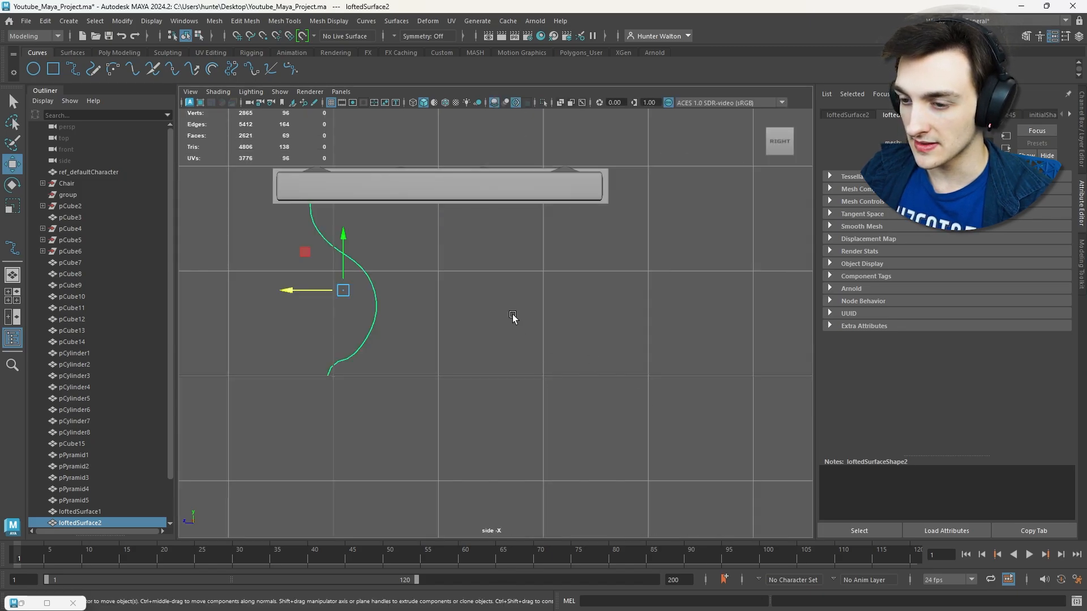
key(space)
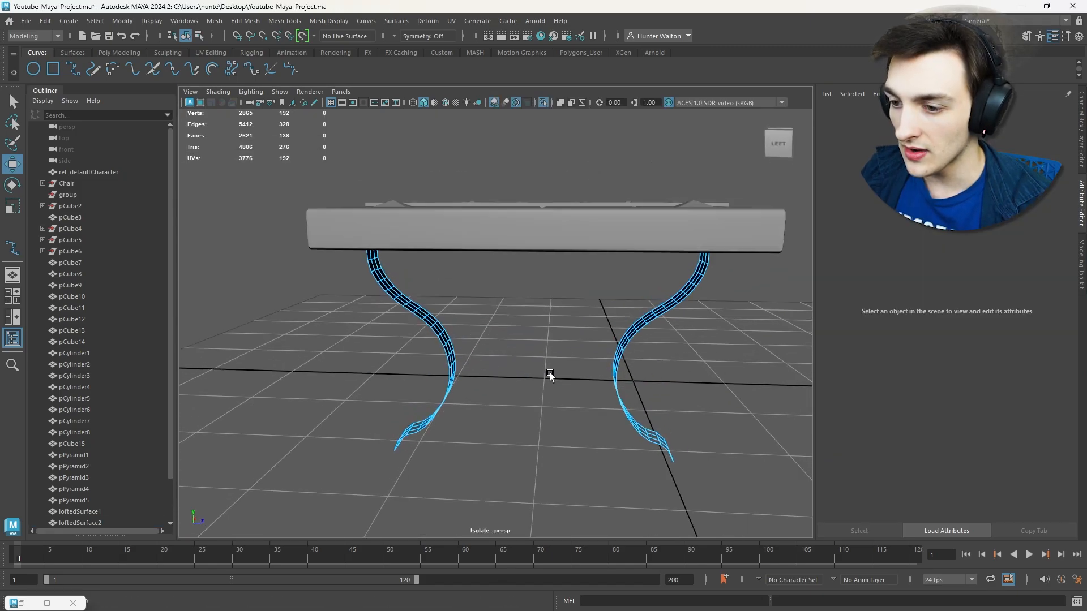
- Select the three bottom edges of the rotated leg strip's foot and extrude them
alt+drag(550, 373, 659, 324)
scroll(477, 376, up, 5)
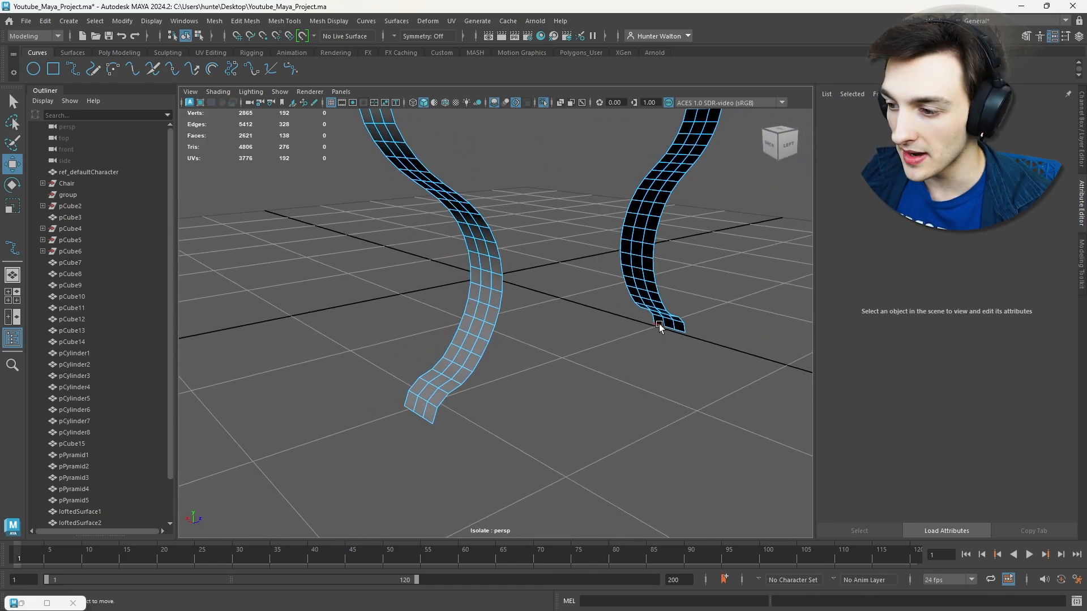
click(658, 323)
double_click(679, 333)
key(f)
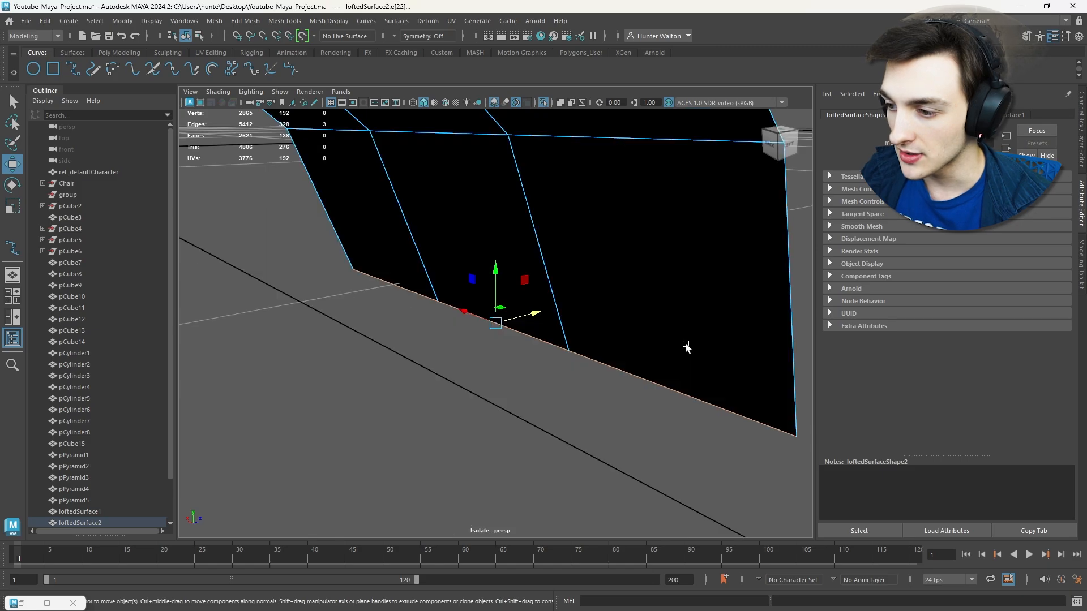
scroll(572, 338, down, 5)
alt+drag(616, 359, 609, 301)
key(ctrl+e)
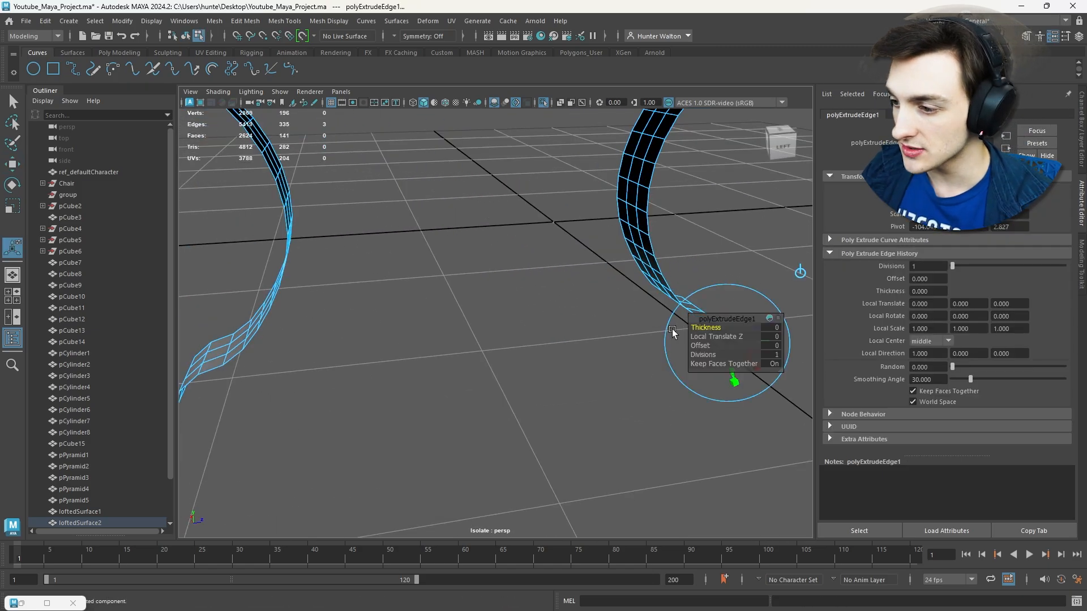
- Move the extruded edges across to the opposite leg strip's foot, snapping them onto its bottom vertices to form the base
key(w)
alt+drag(736, 335, 622, 321)
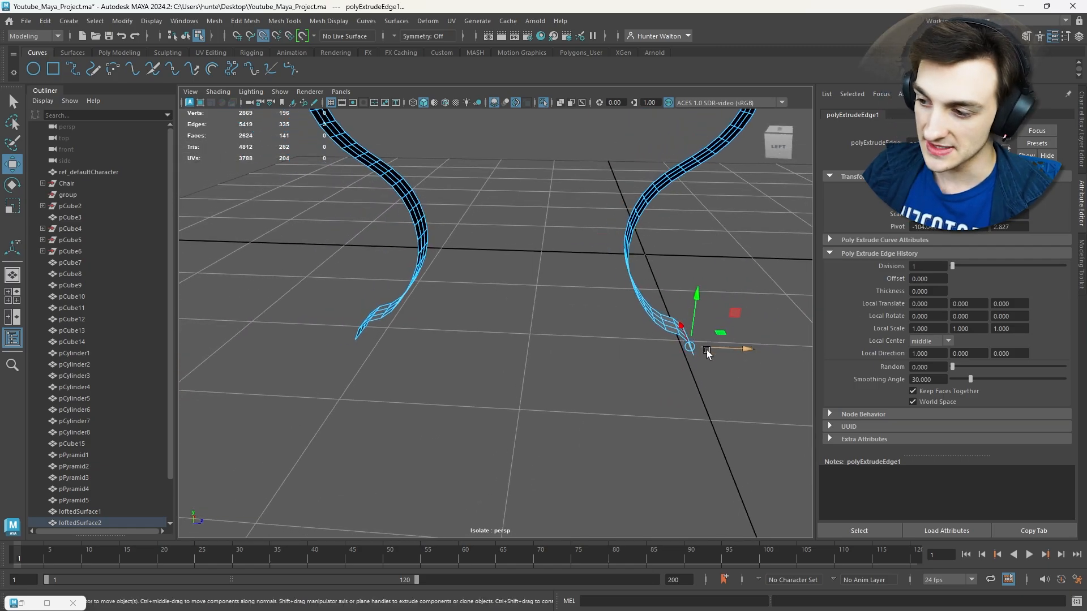
drag(712, 350, 550, 295)
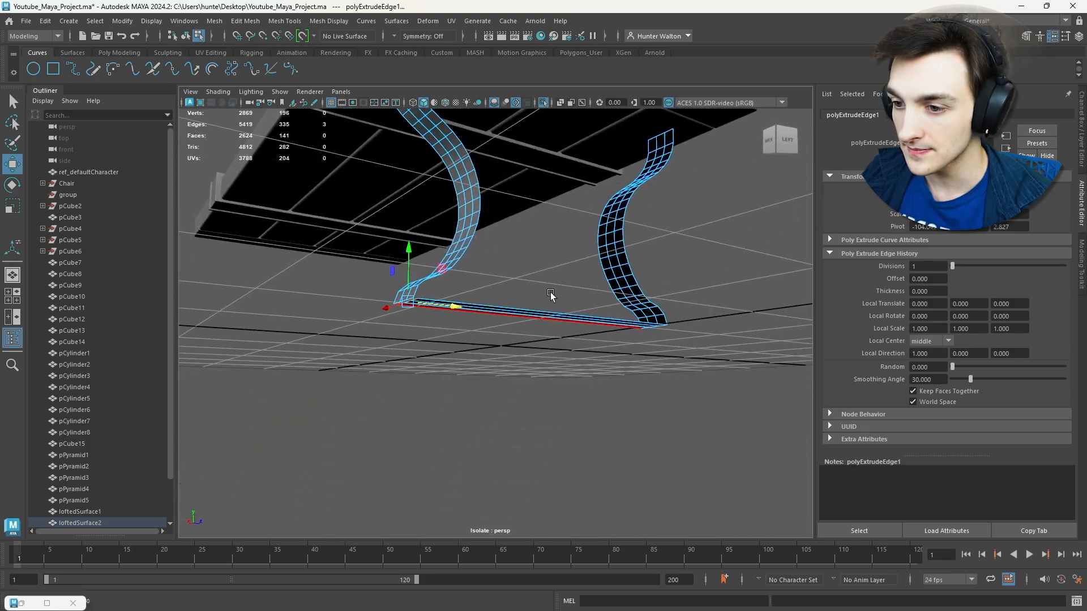
alt+right_drag(551, 295, 428, 339)
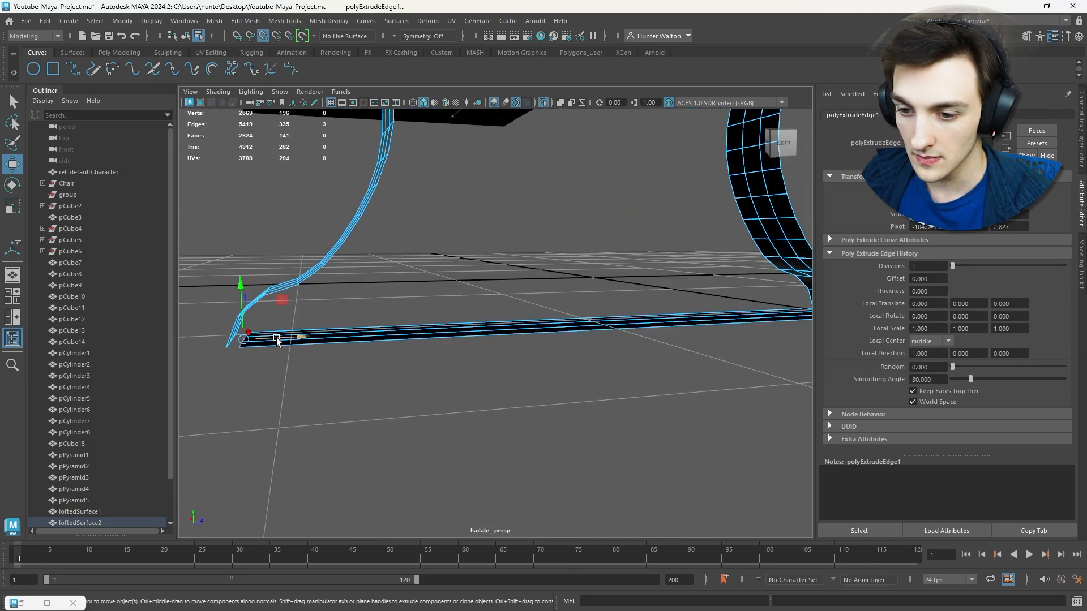
alt+right_drag(229, 344, 339, 312)
mouse_move(339, 311)
alt+mouse_down()
mouse_move(311, 325)
mouse_move(327, 313)
alt+mouse_up()
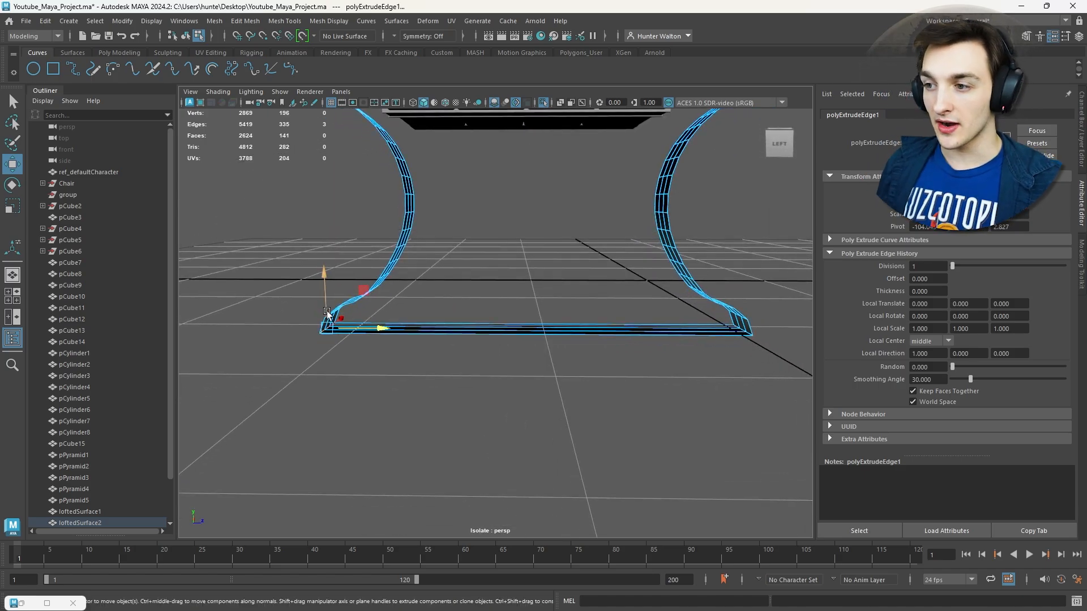
- Return to object selection and combine the two leg strips and the connecting base into a single mesh
right_drag(408, 209, 456, 192)
alt+drag(456, 192, 509, 347)
click(508, 336)
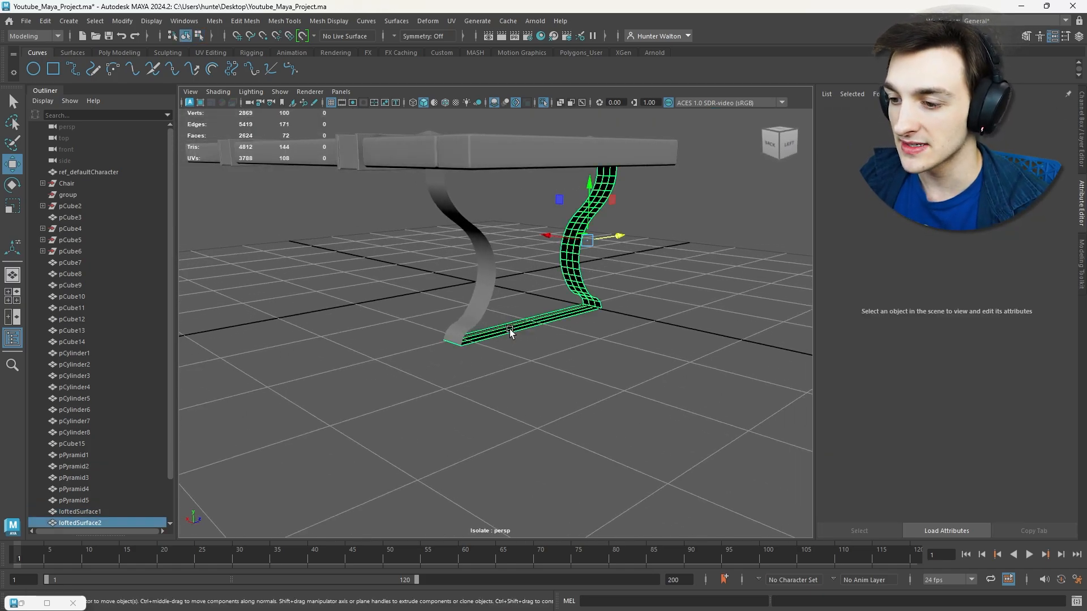
click(486, 307)
click(506, 332)
click(484, 304)
shift+click(532, 325)
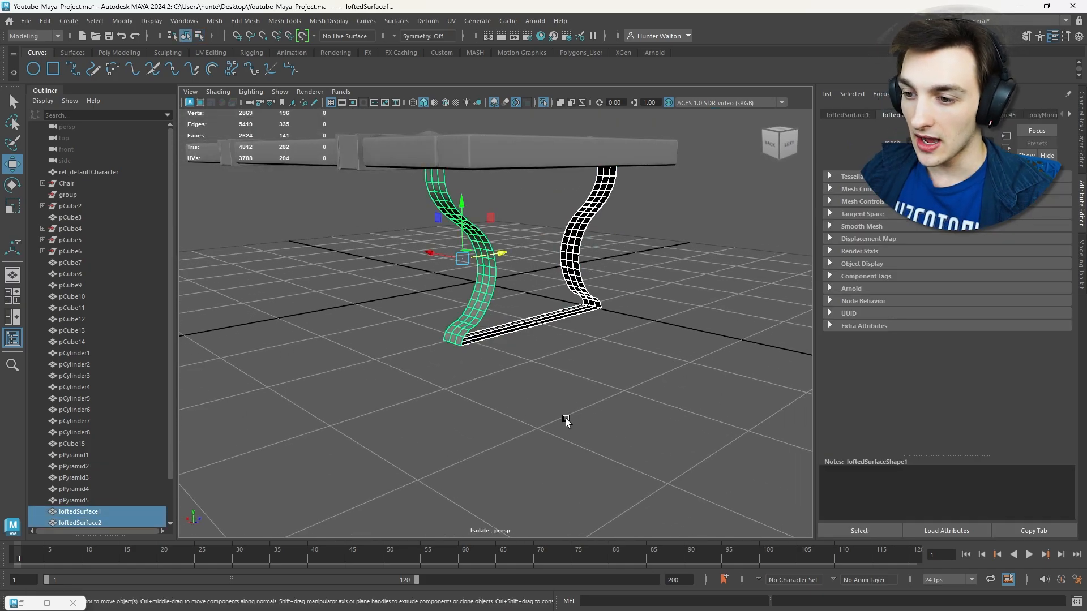
click(215, 21)
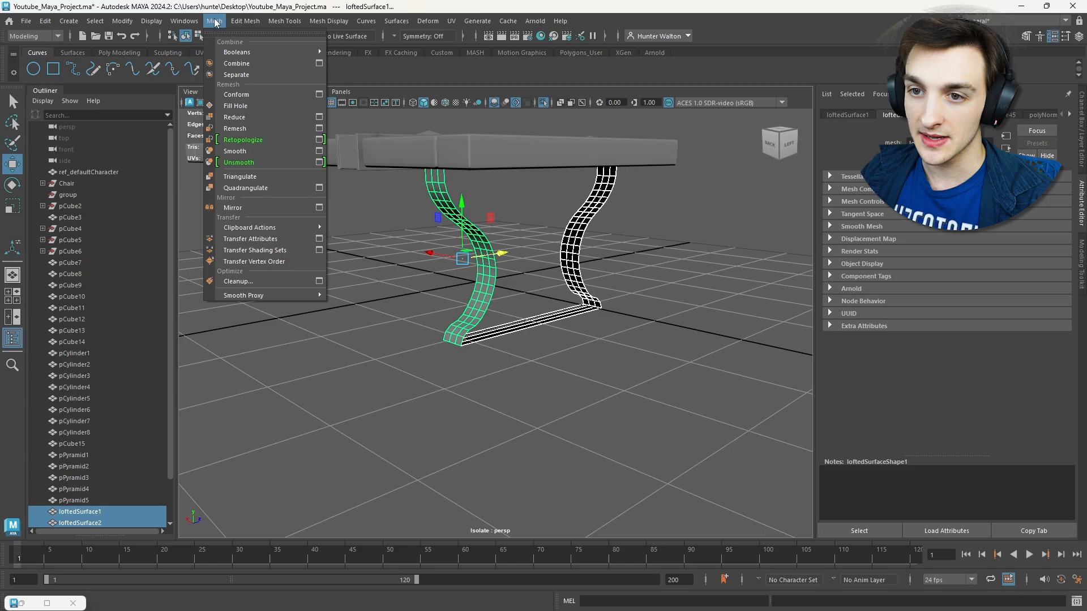
click(237, 64)
alt+drag(267, 80, 508, 378)
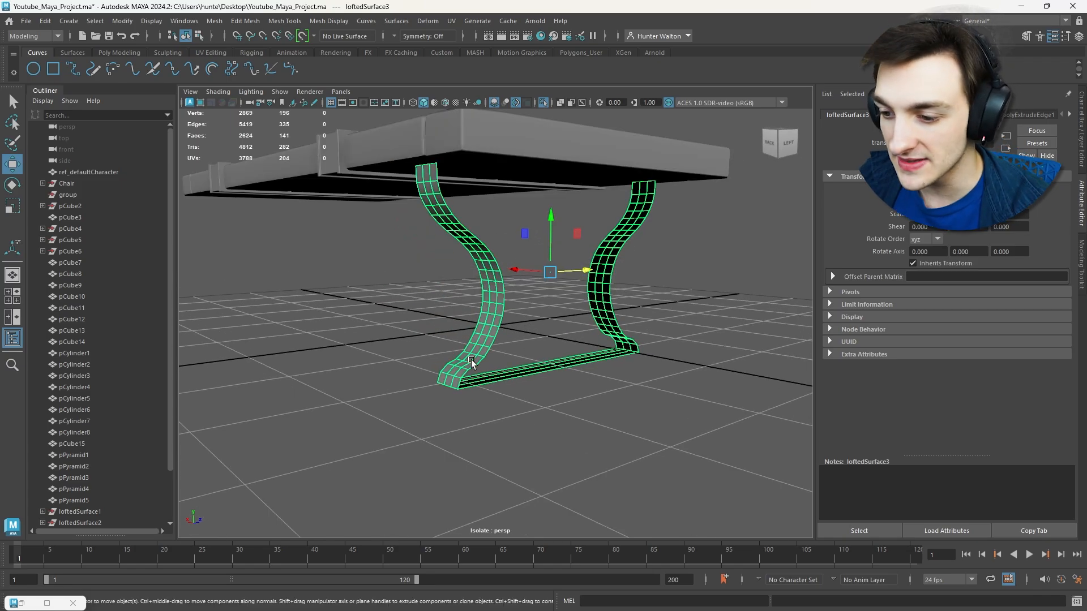
- Pull a corner vertex of the base down to test whether it is joined to the foot, and undo the move
scroll(468, 388, up, 8)
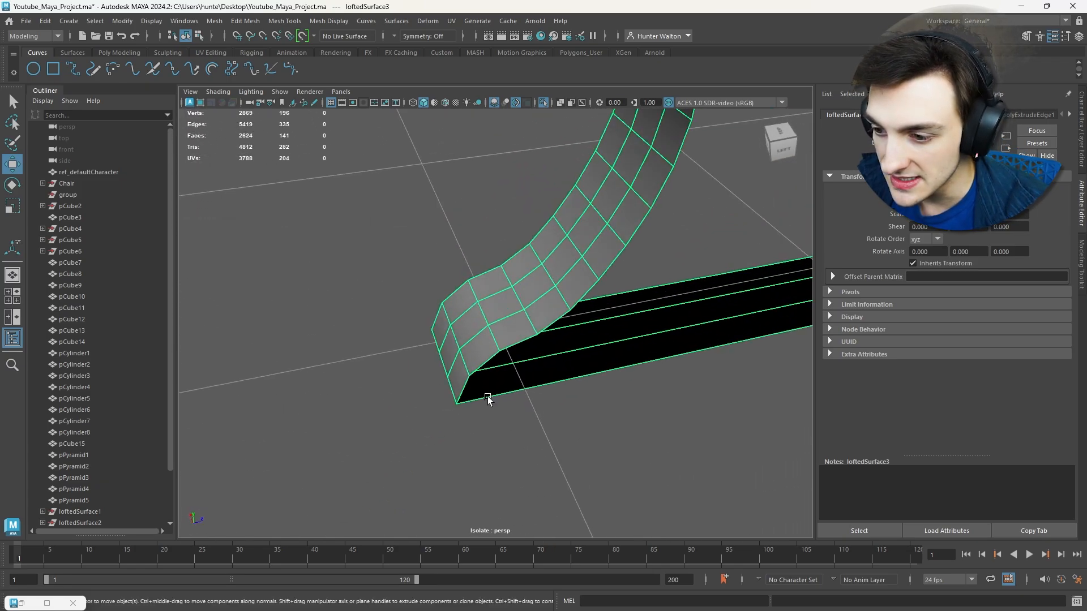
right_drag(486, 297, 492, 318)
click(505, 375)
alt+drag(504, 376, 408, 310)
right_drag(405, 311, 351, 288)
click(417, 334)
drag(417, 332, 422, 396)
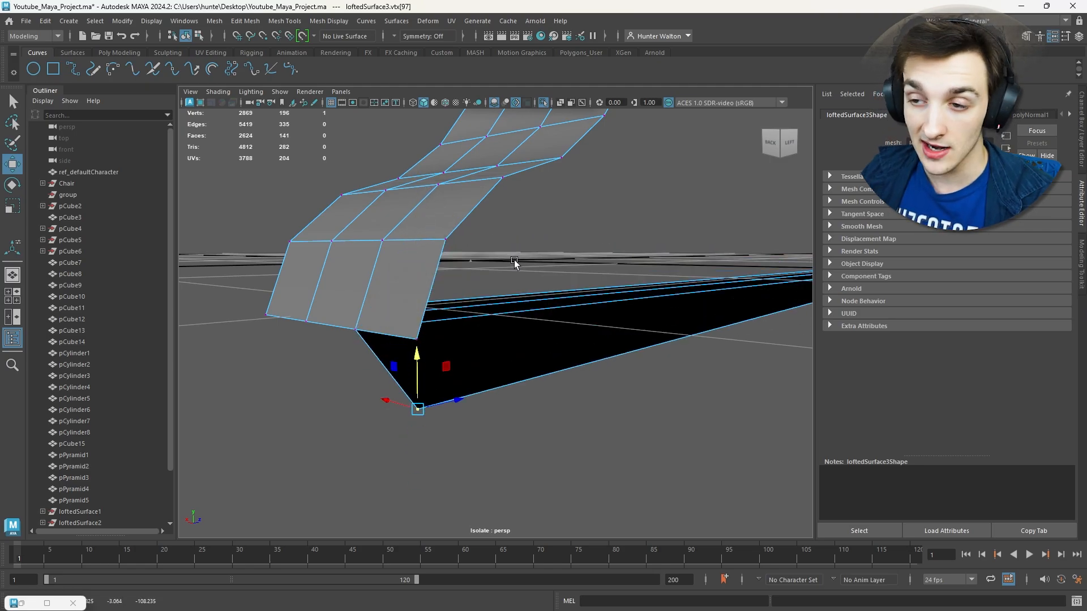
key(ctrl+z)
- Merge the overlapping vertices where the base meets the leg's foot, and check the weld on the corner vertex
alt+drag(545, 246, 394, 261)
click(372, 262)
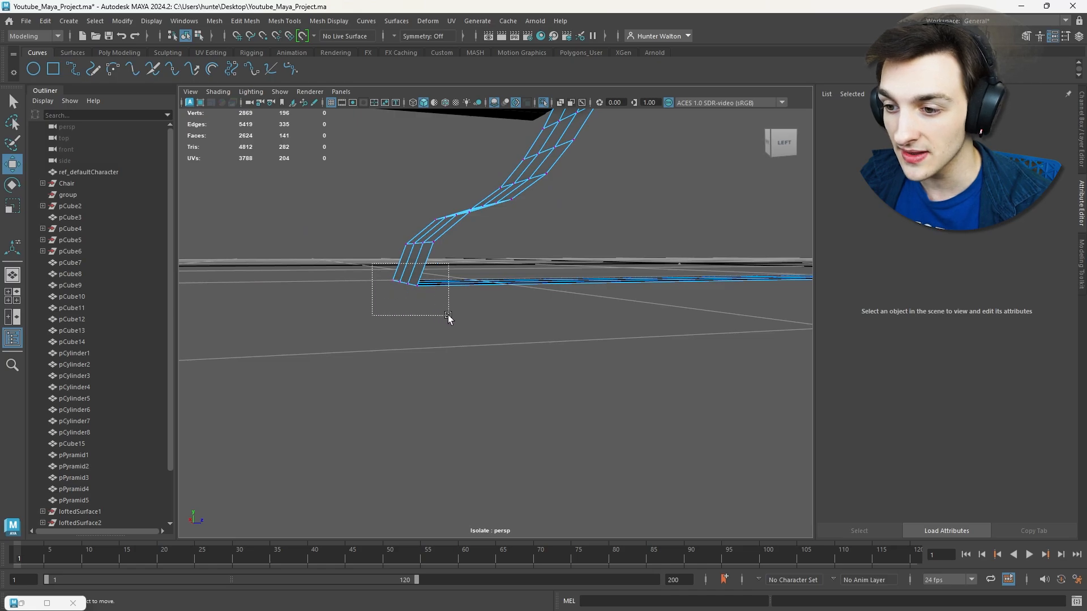
drag(447, 314, 447, 314)
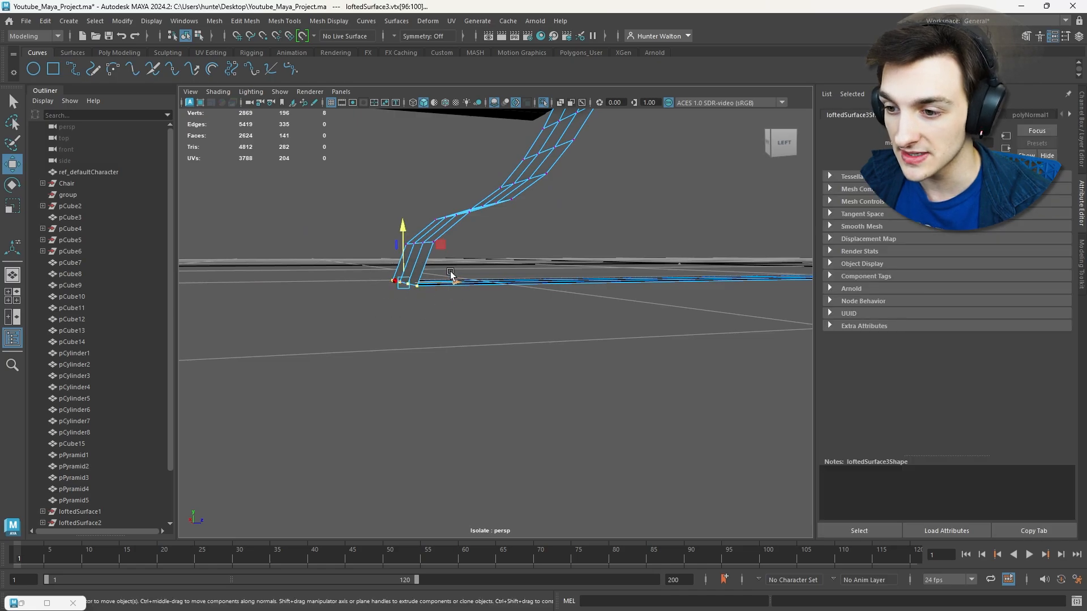
click(131, 53)
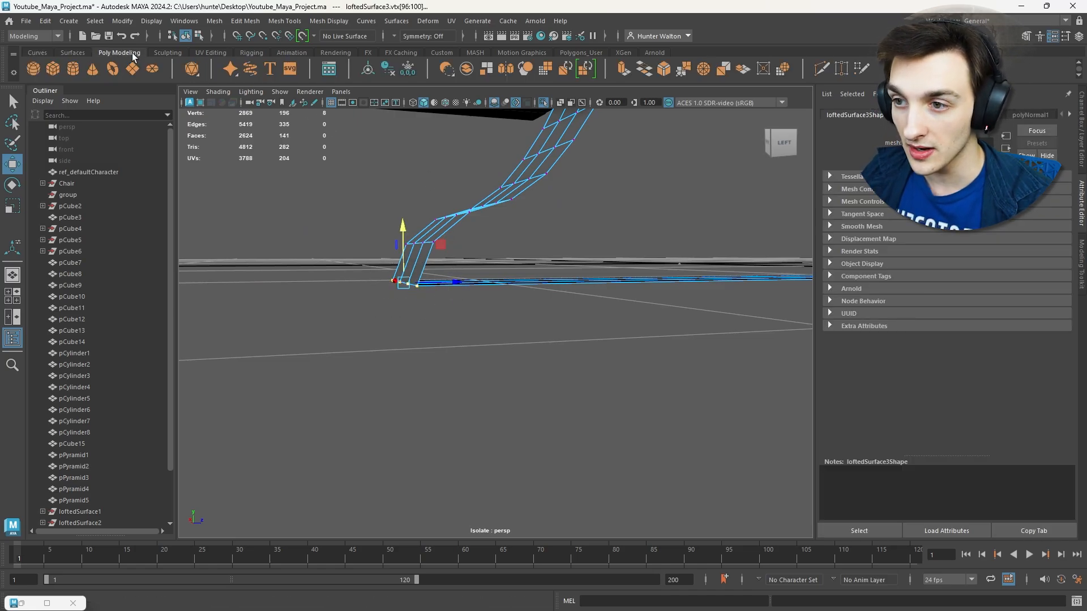
click(681, 69)
alt+drag(634, 223, 693, 212)
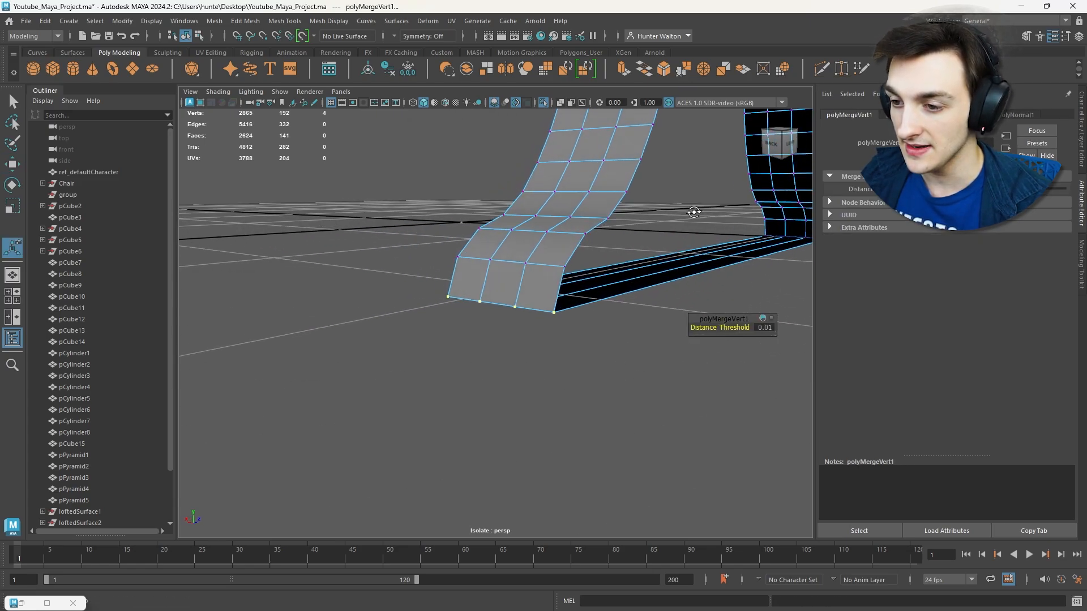
click(541, 325)
click(554, 312)
key(w)
drag(521, 310, 638, 327)
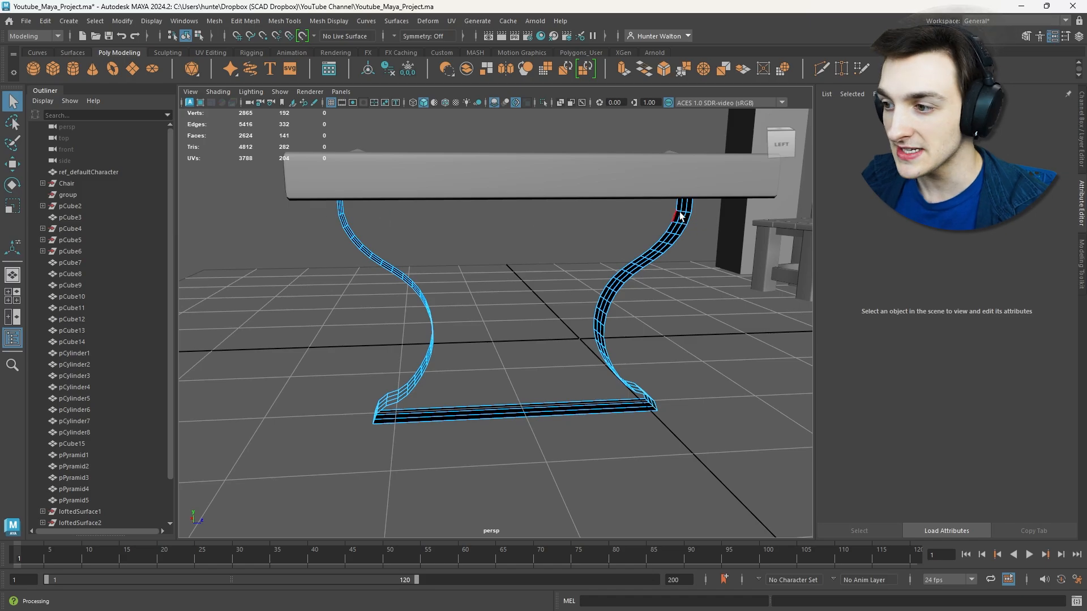
- Select the outward-facing border edges of both leg strips and bridge them to fill that face of the table leg
alt+drag(486, 444, 505, 415)
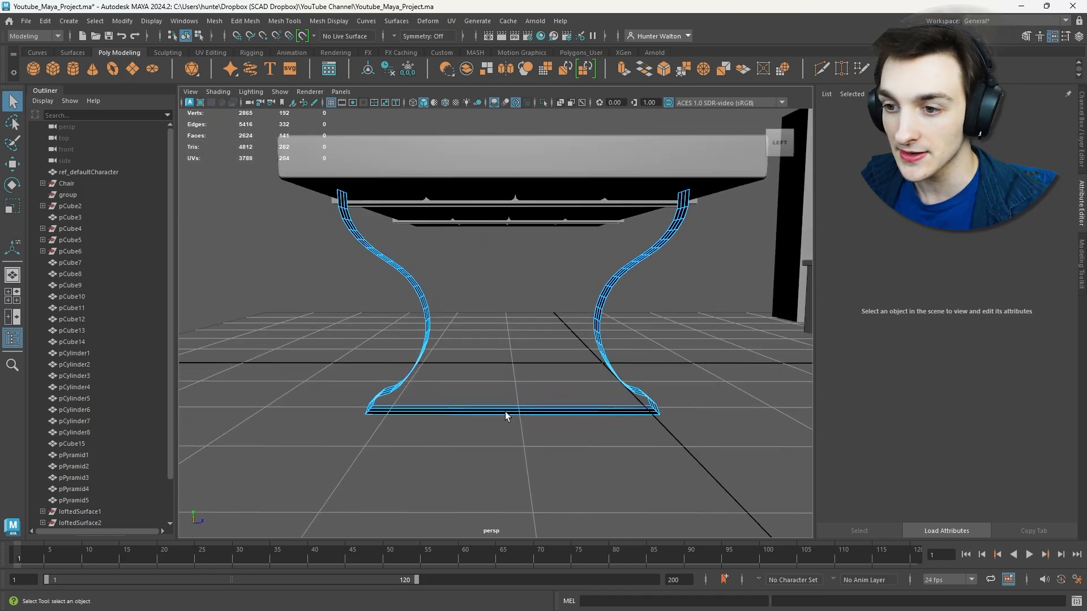
click(337, 201)
key(f)
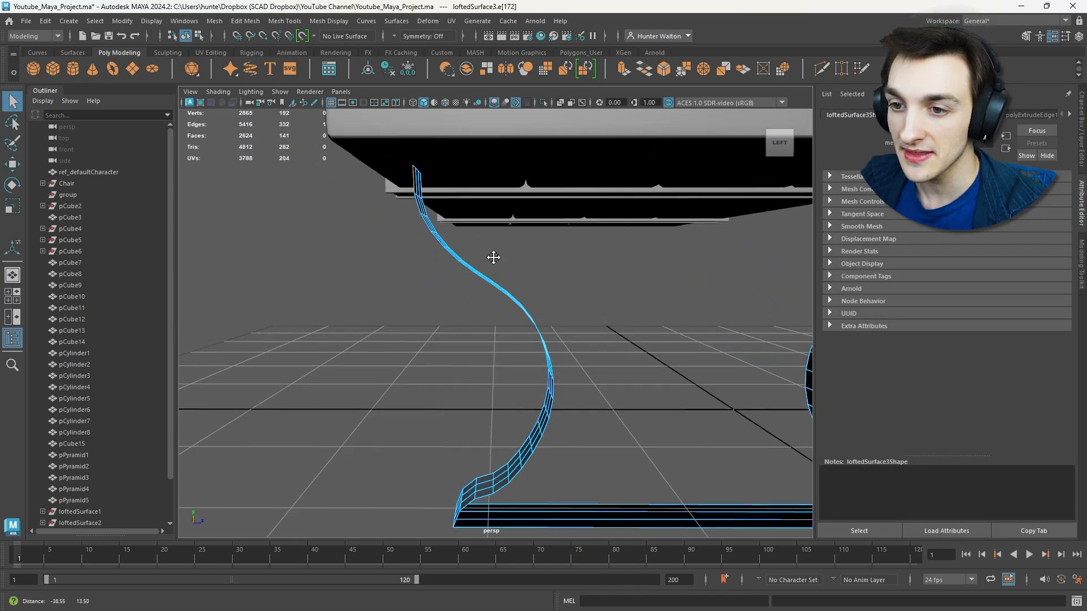
alt+drag(469, 219, 543, 255)
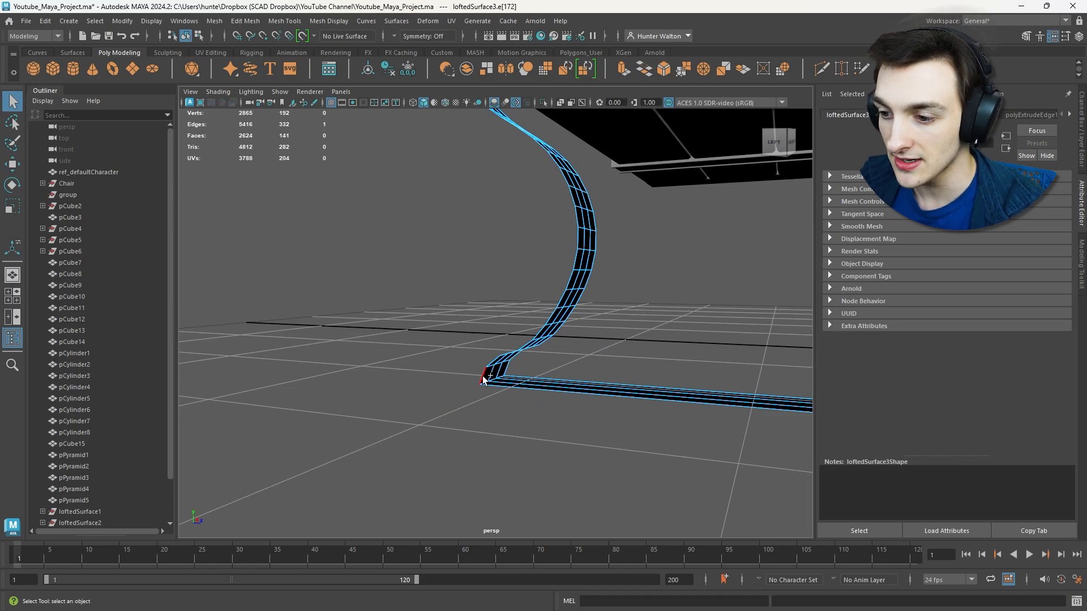
alt+drag(540, 266, 498, 181)
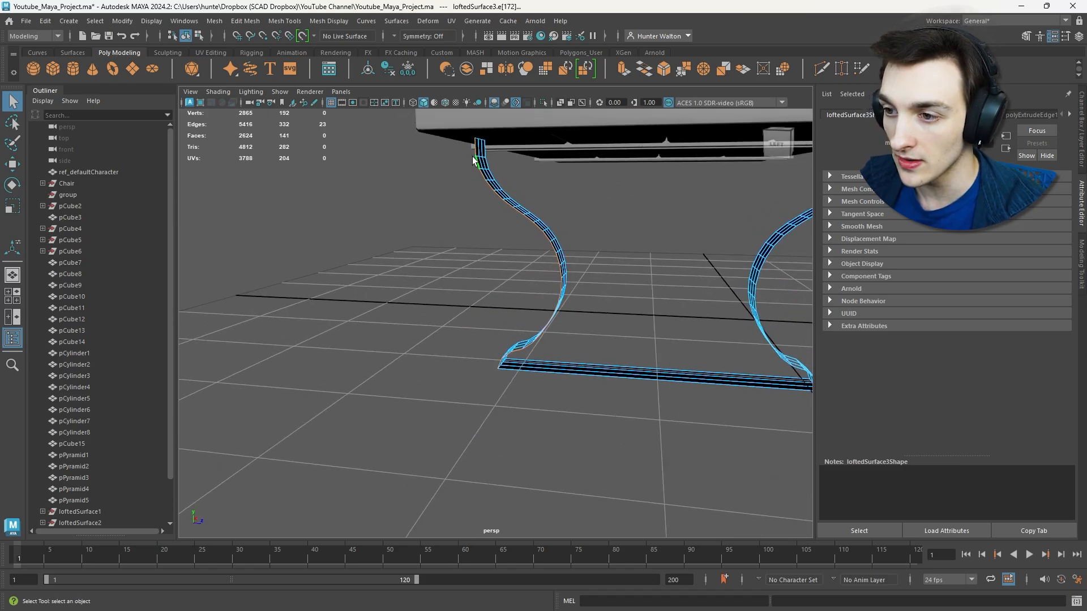
alt+drag(680, 298, 584, 234)
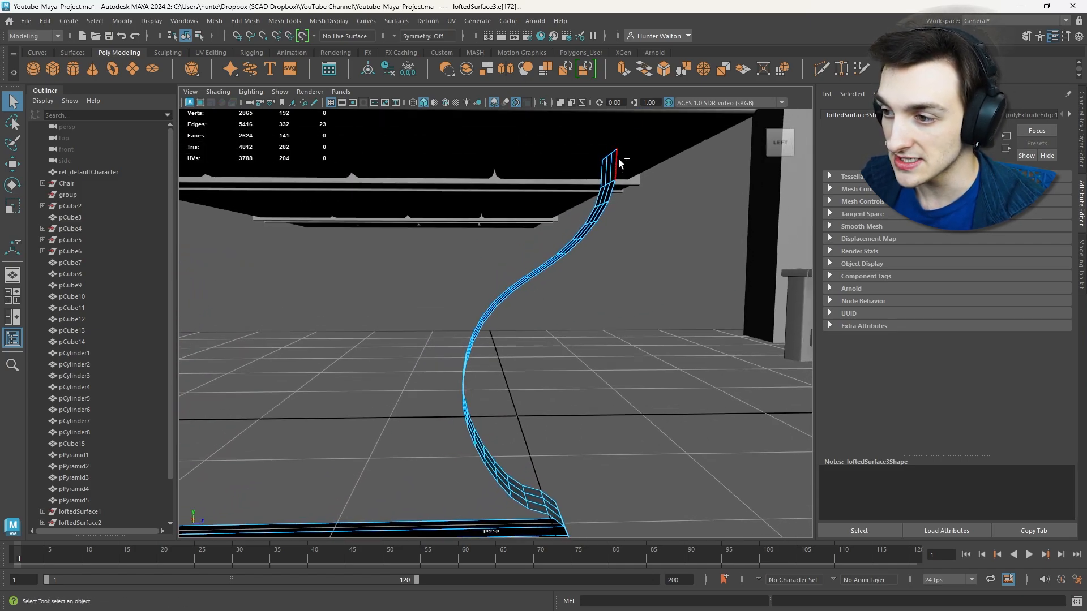
alt+middle_drag(626, 383, 633, 223)
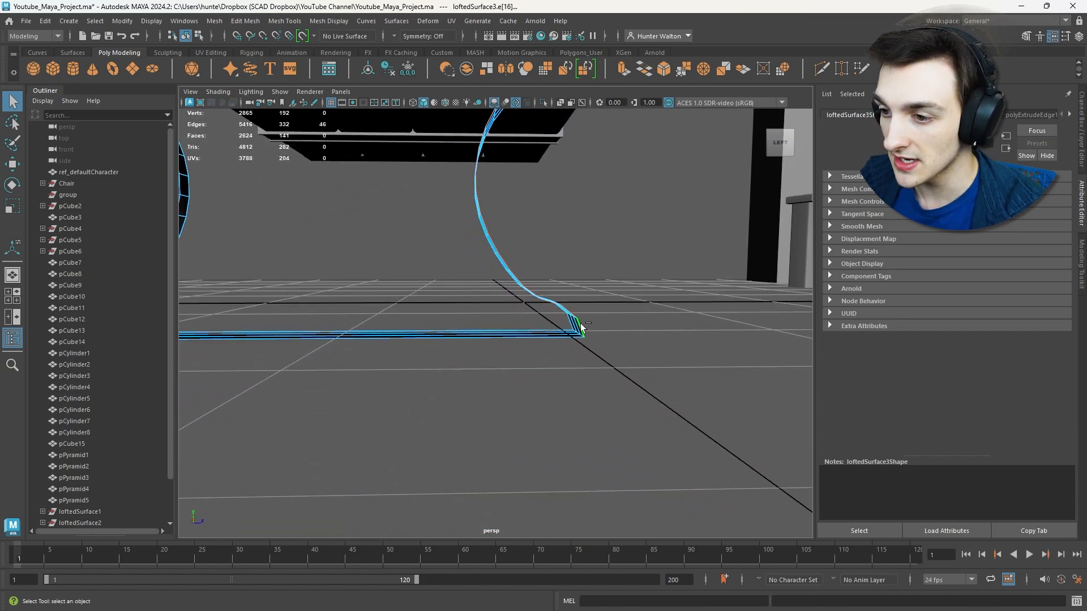
alt+drag(581, 327, 408, 119)
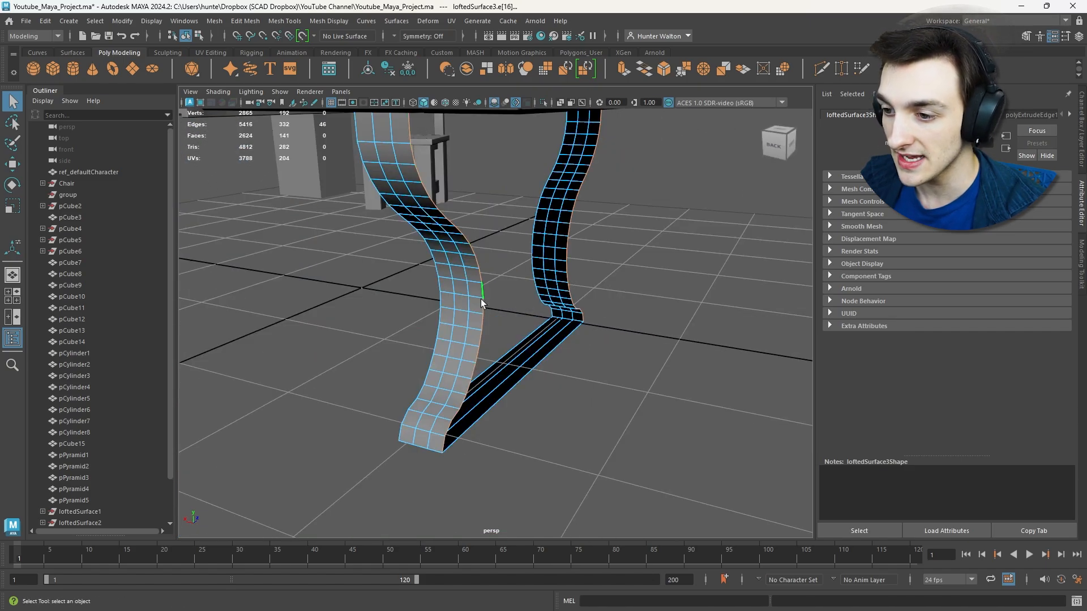
alt+drag(561, 215, 500, 235)
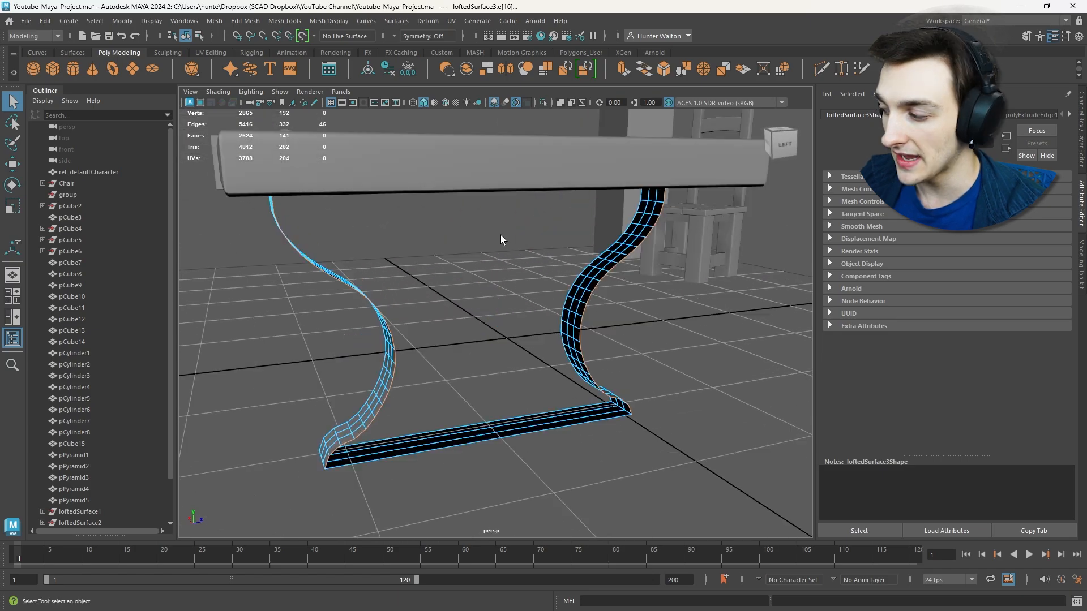
shift+right_click(500, 236)
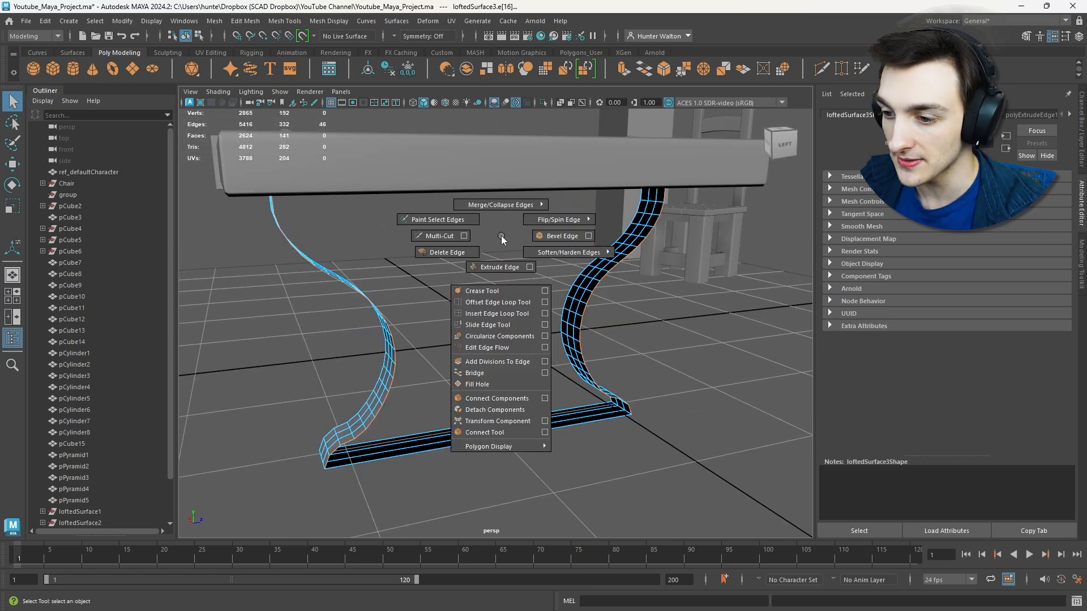
click(496, 369)
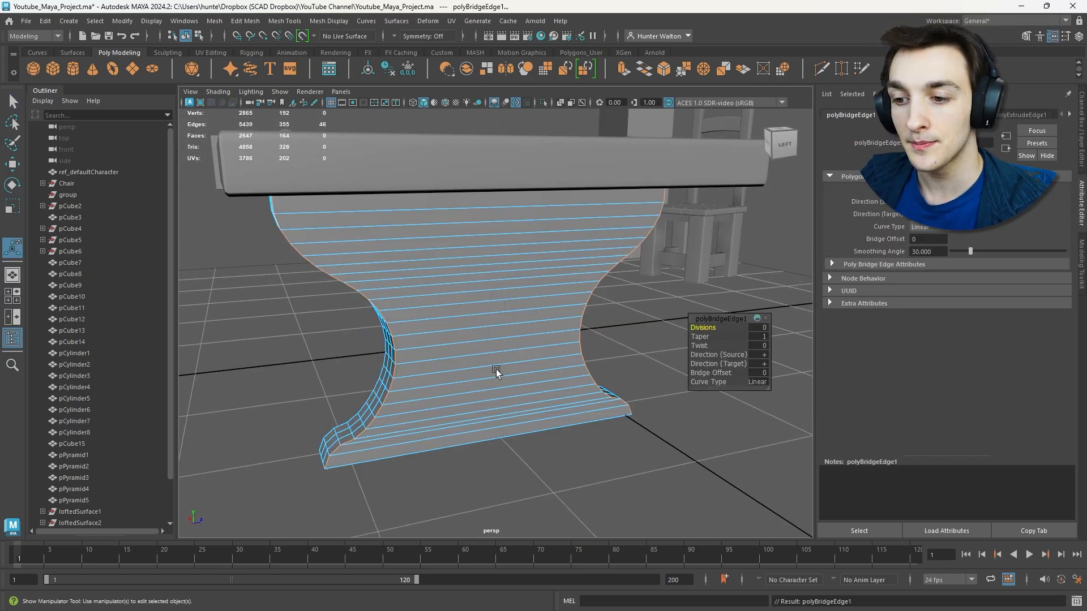
- Select the border edges of both leg strips on the reverse side and bridge them to close the leg's inner face
alt+drag(497, 371, 754, 263)
scroll(687, 255, up, 4)
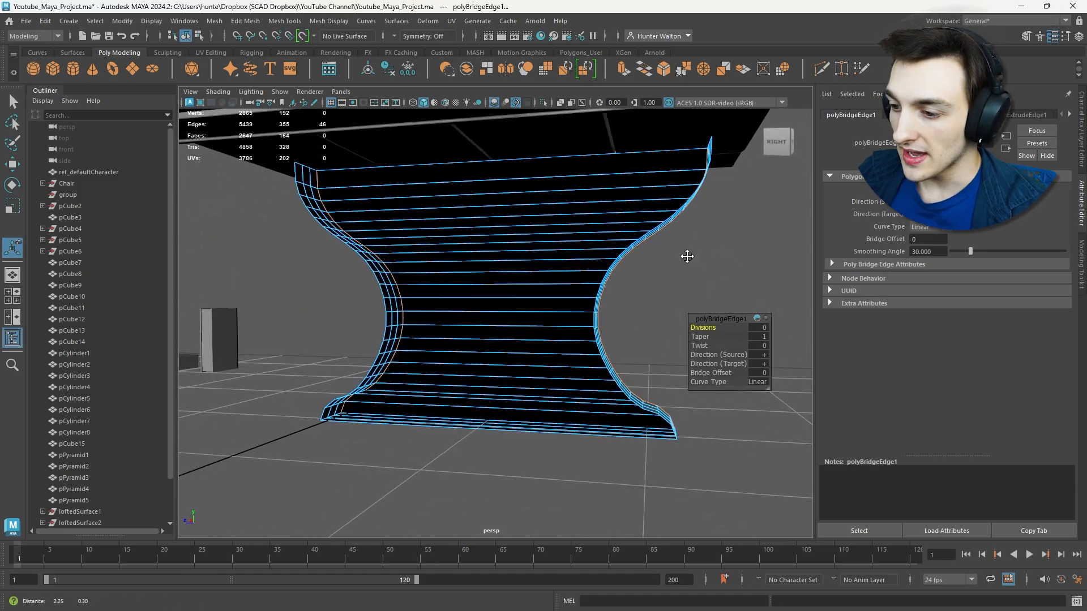
alt+middle_drag(687, 254, 645, 273)
click(677, 146)
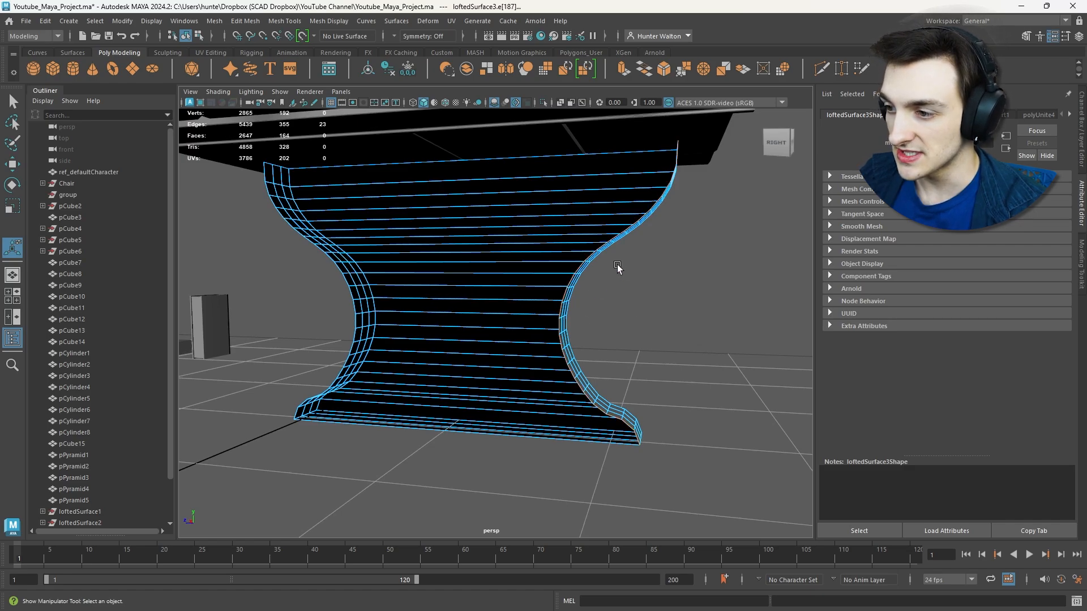
alt+drag(618, 268, 599, 284)
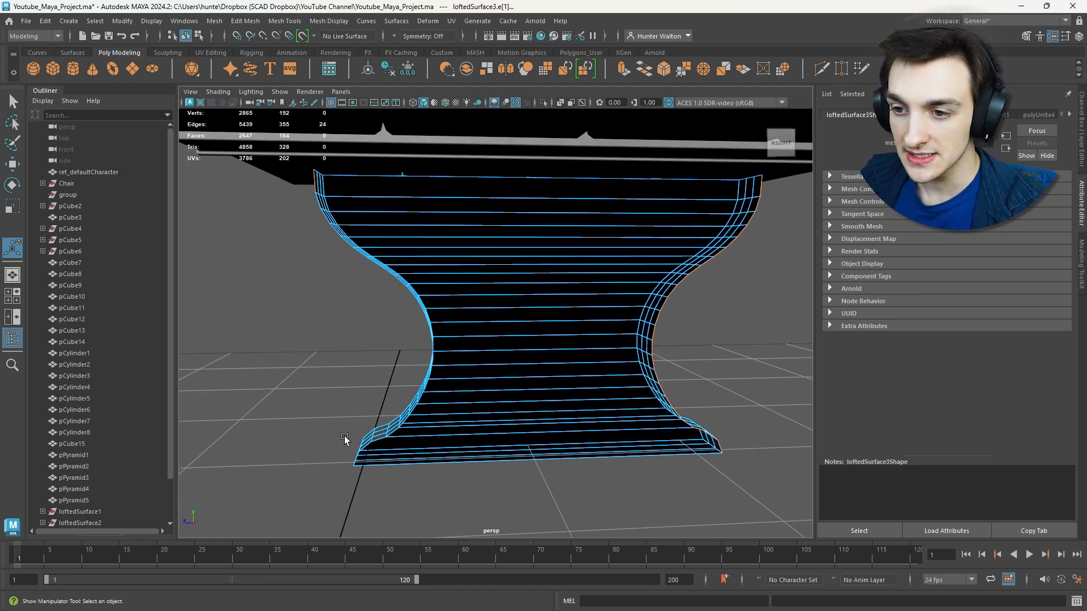
shift+double_click(421, 391)
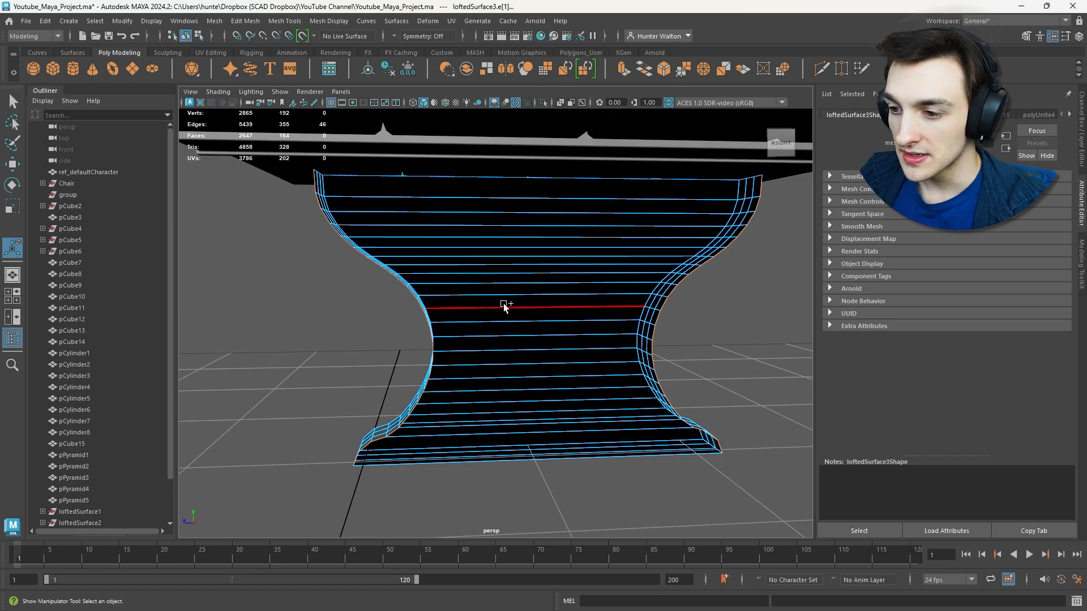
shift+right_drag(504, 306, 512, 431)
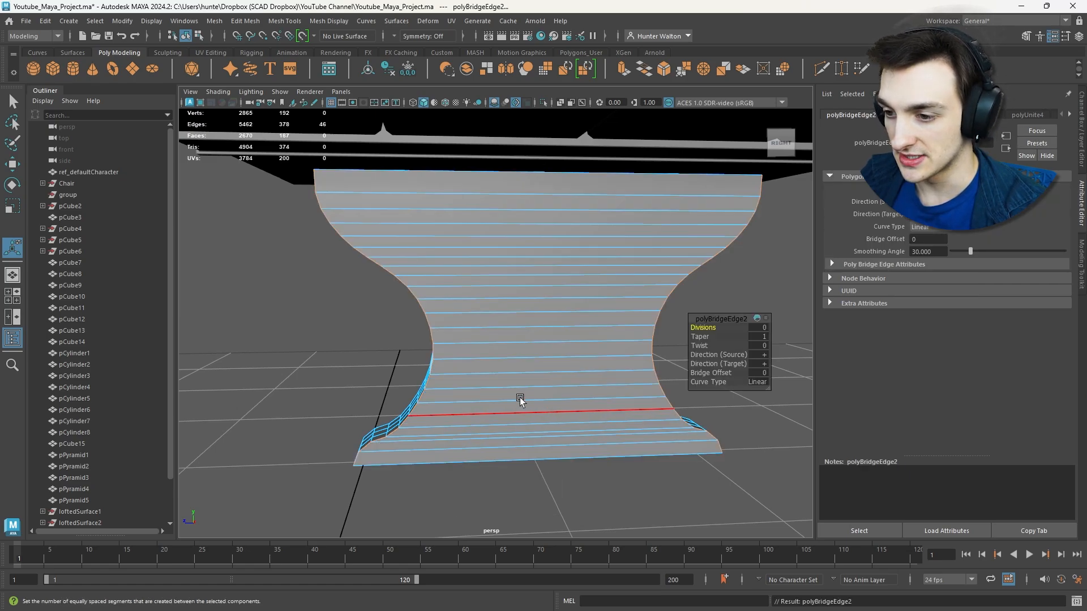
- Delete the interior vertical edge loops that run lengthwise along the leg's narrow curved sides
alt+drag(519, 399, 456, 331)
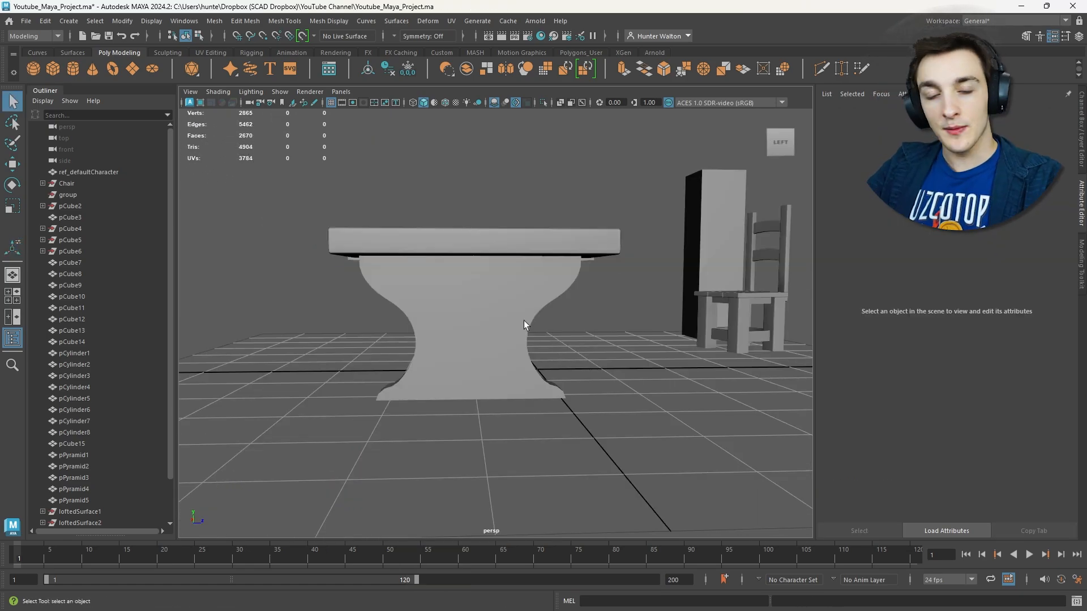
alt+drag(555, 308, 592, 278)
click(535, 300)
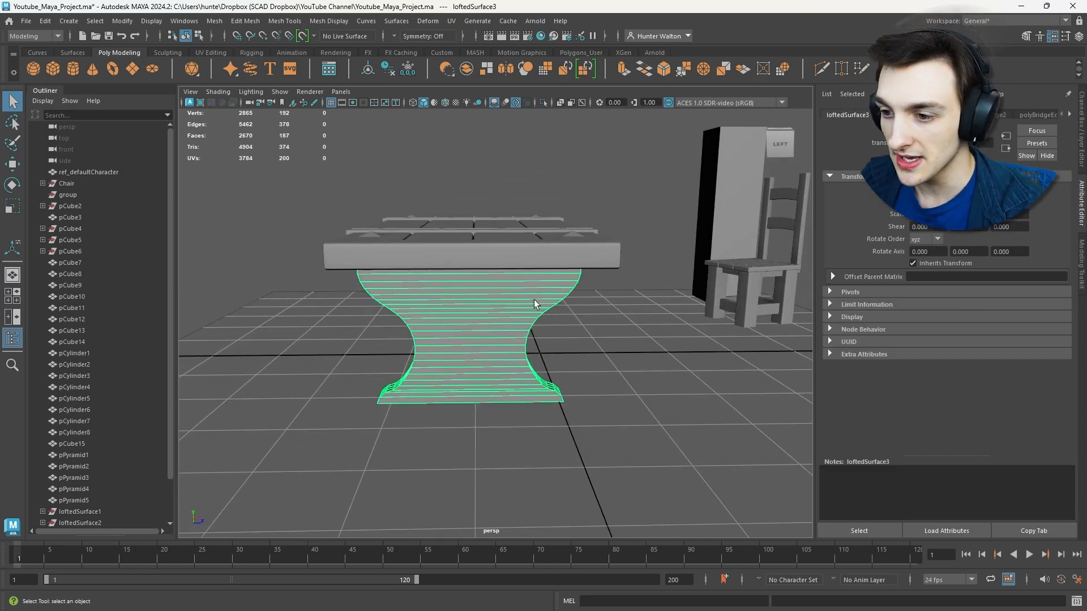
alt+drag(529, 321, 541, 301)
right_click(536, 285)
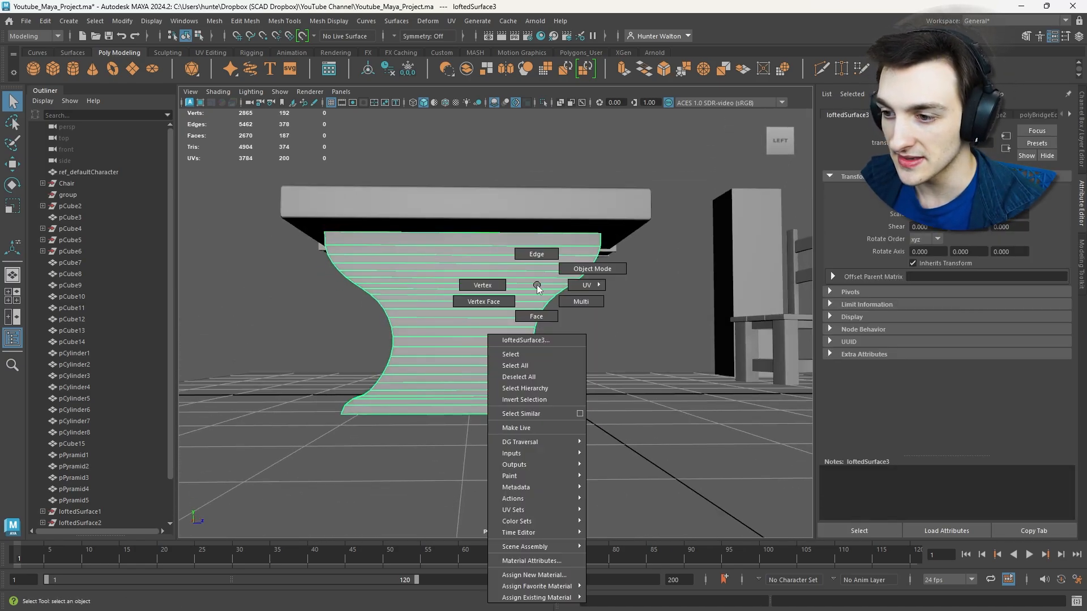
right_drag(537, 285, 476, 285)
key(r)
alt+drag(561, 334, 463, 289)
scroll(657, 339, down, 4)
right_drag(464, 284, 463, 261)
double_click(458, 189)
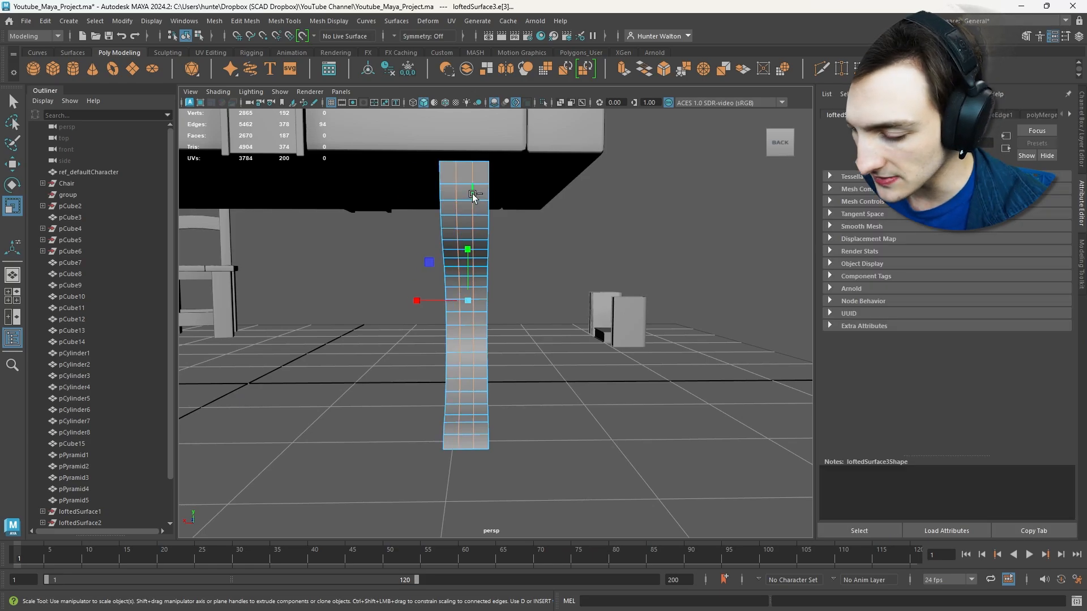
key(Delete)
- Delete the face on the underside of the leg's foot
alt+drag(541, 236, 547, 293)
right_drag(546, 293, 546, 315)
click(550, 320)
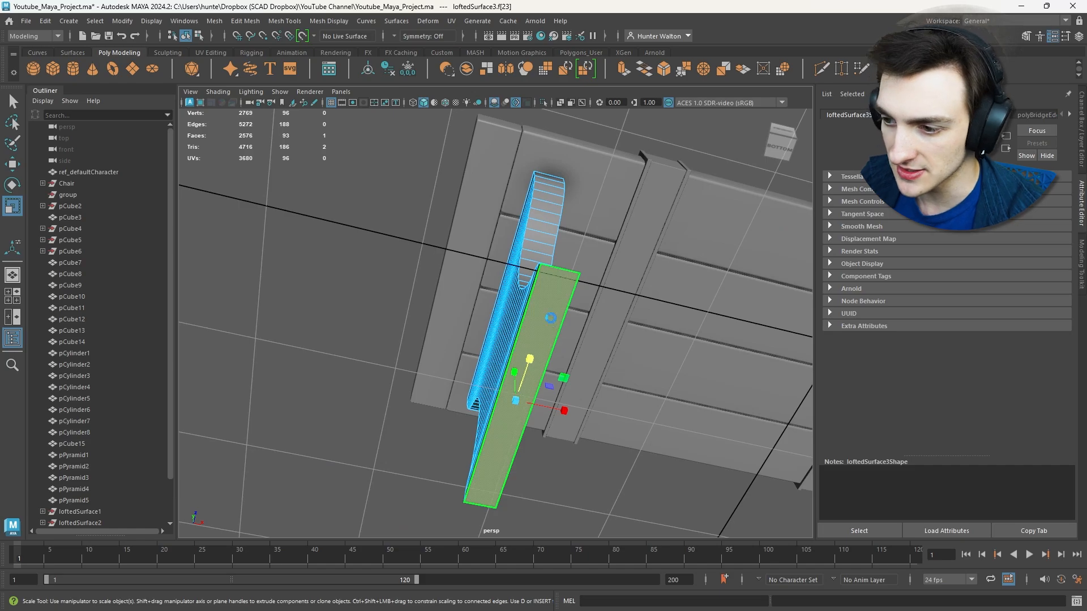
key(Delete)
alt+drag(557, 287, 659, 349)
scroll(504, 361, up, 3)
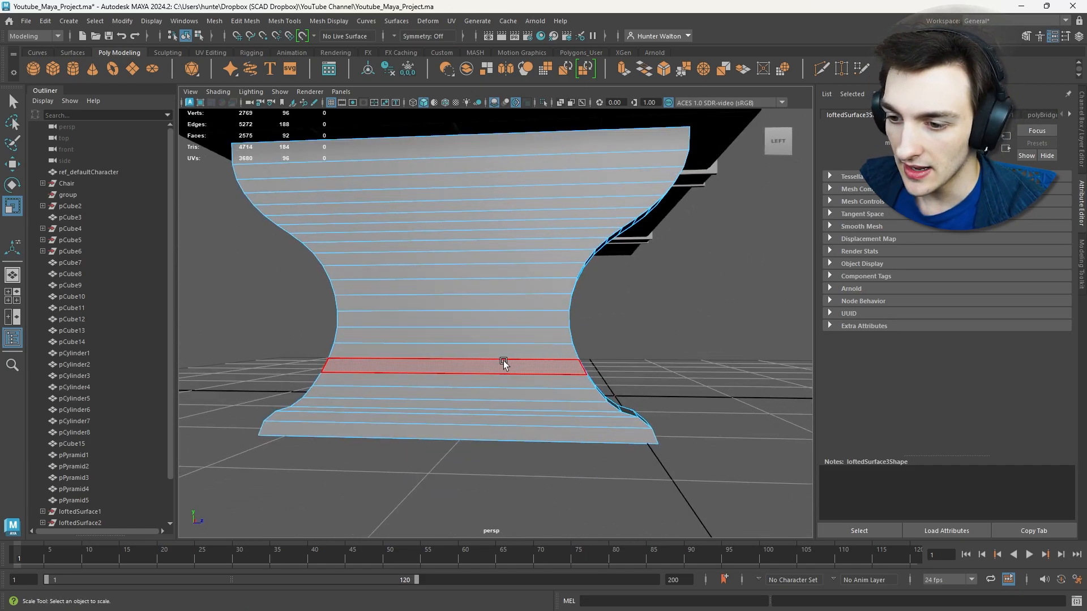
- Select every second horizontal edge loop from above the foot to the top of the leg and delete them together with their vertices
alt+drag(504, 361, 577, 369)
right_drag(517, 287, 521, 255)
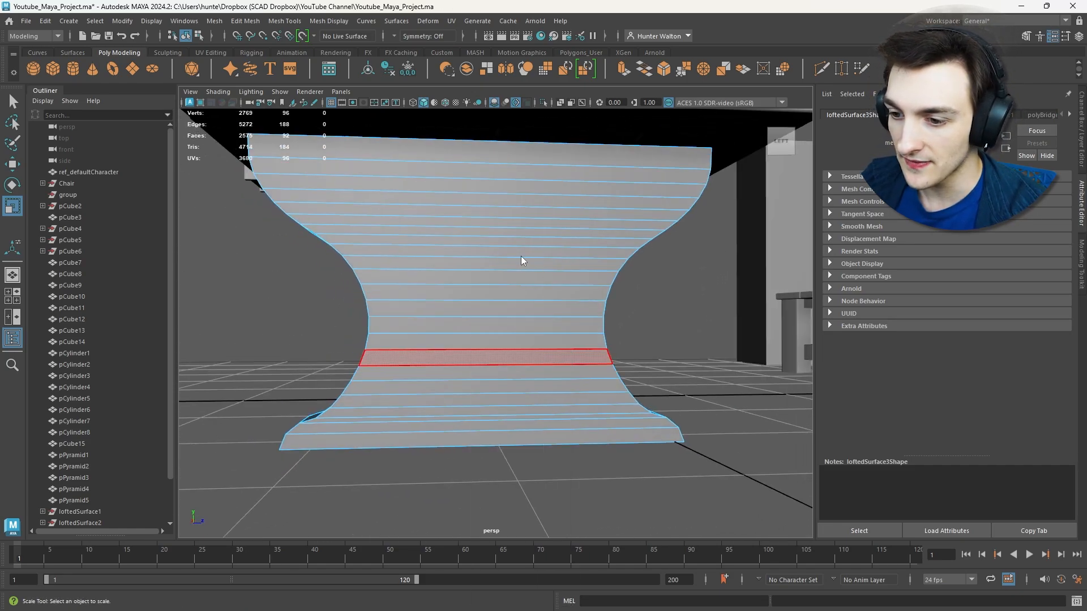
double_click(398, 407)
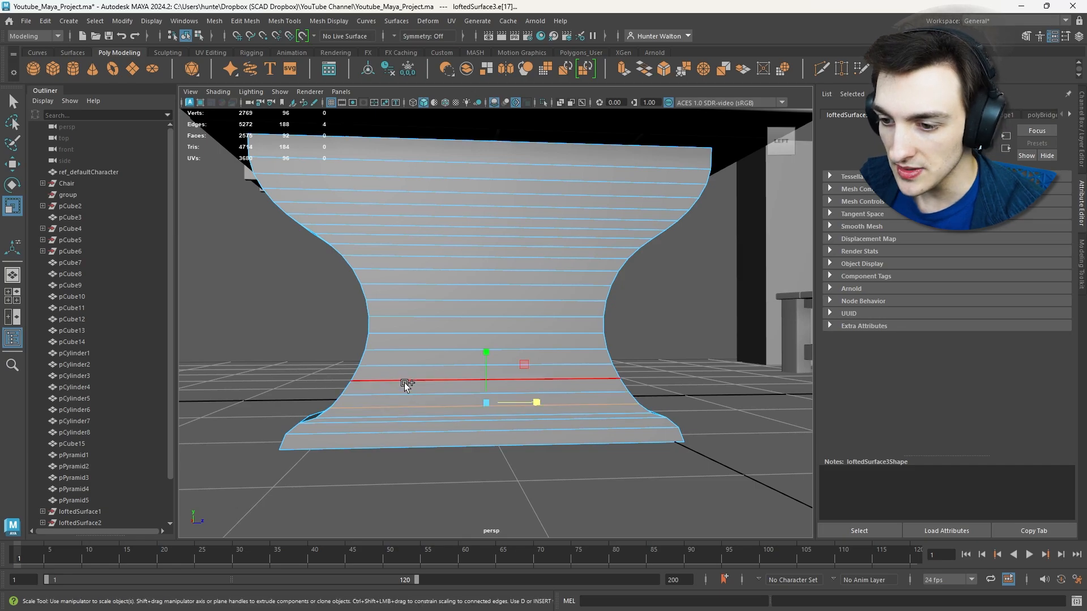
shift+double_click(404, 383)
shift+double_click(413, 334)
key(ctrl+z)
key(ctrl+z)
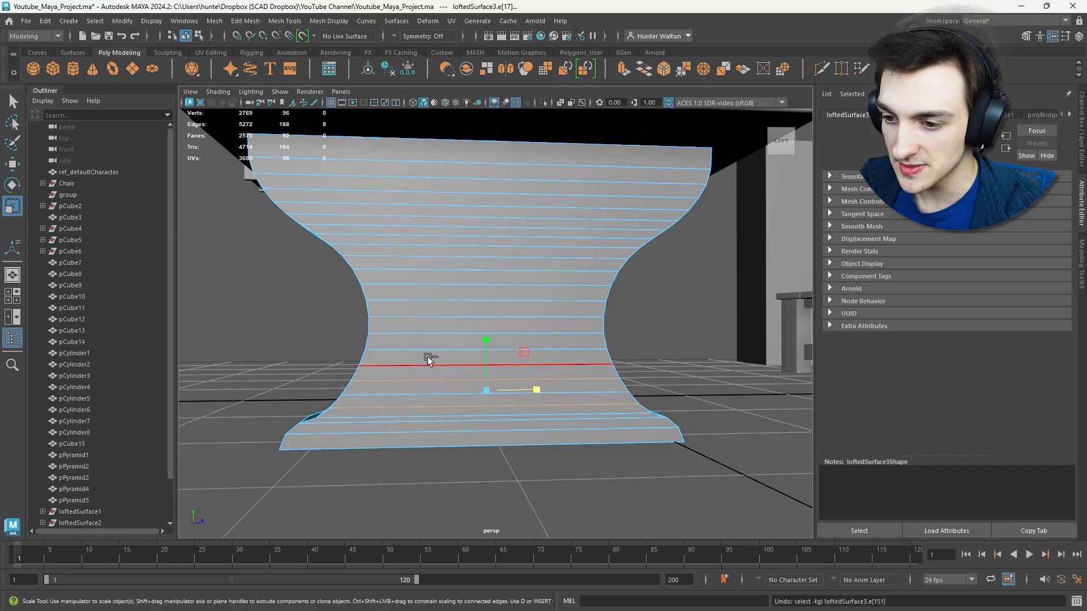
shift+double_click(428, 350)
shift+double_click(422, 317)
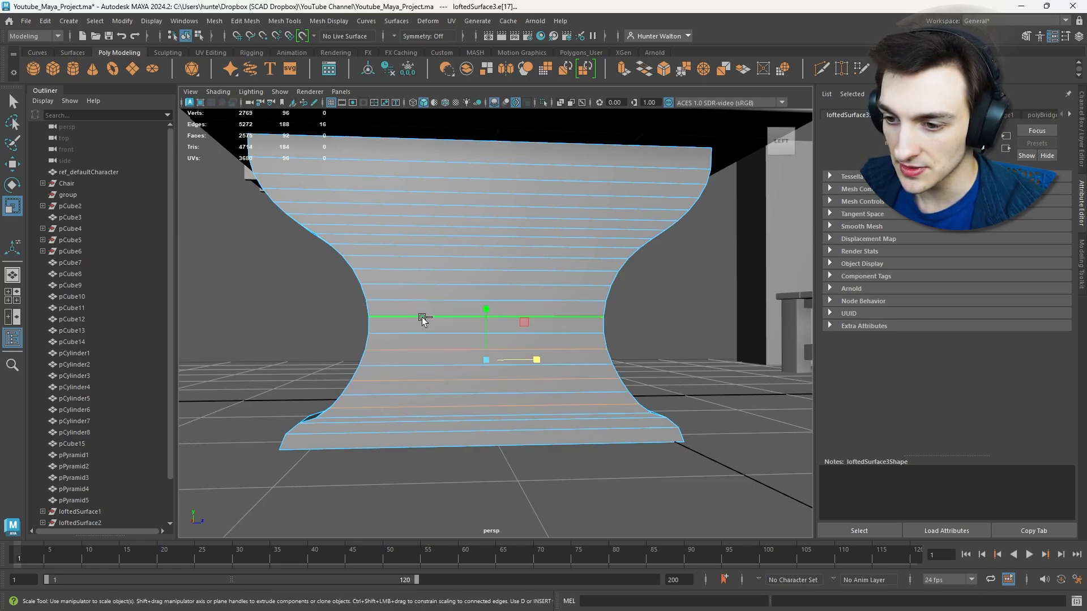
shift+double_click(417, 285)
shift+double_click(406, 257)
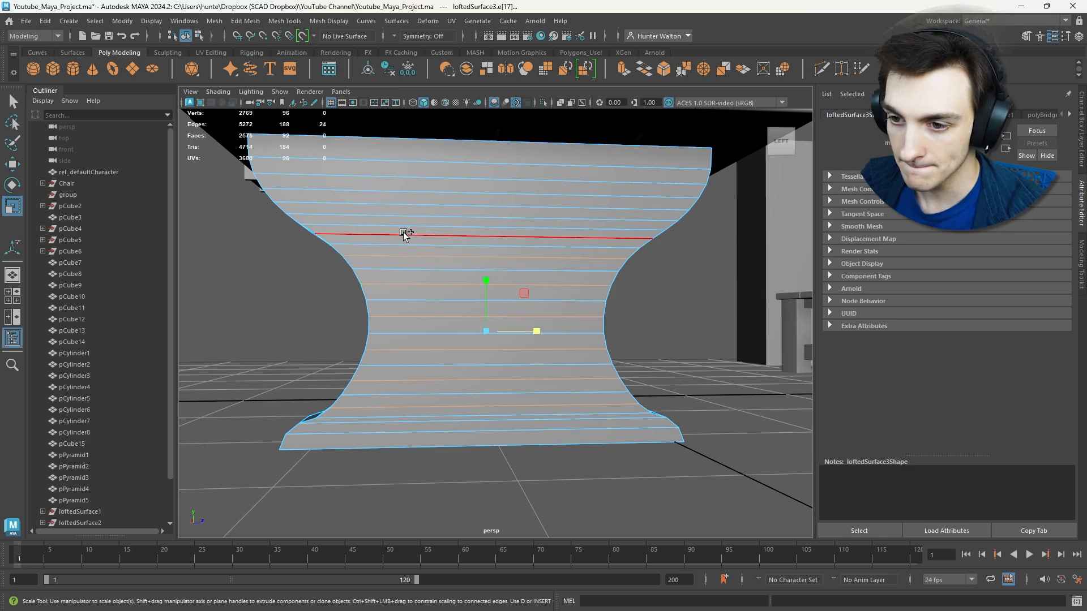
shift+double_click(406, 235)
shift+double_click(396, 216)
shift+double_click(395, 191)
shift+double_click(388, 165)
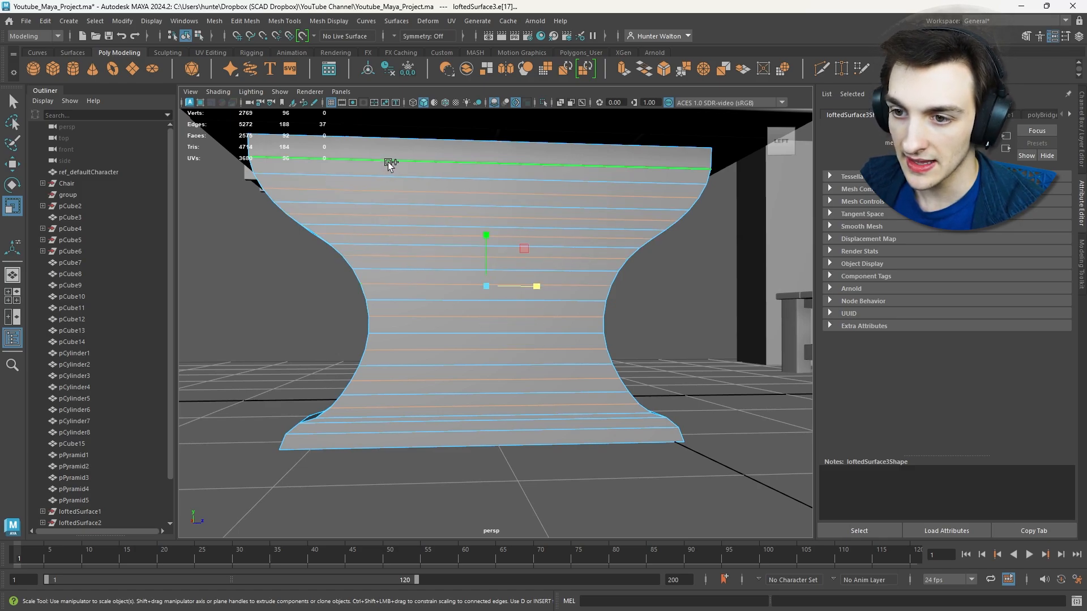
alt+drag(433, 208, 424, 324)
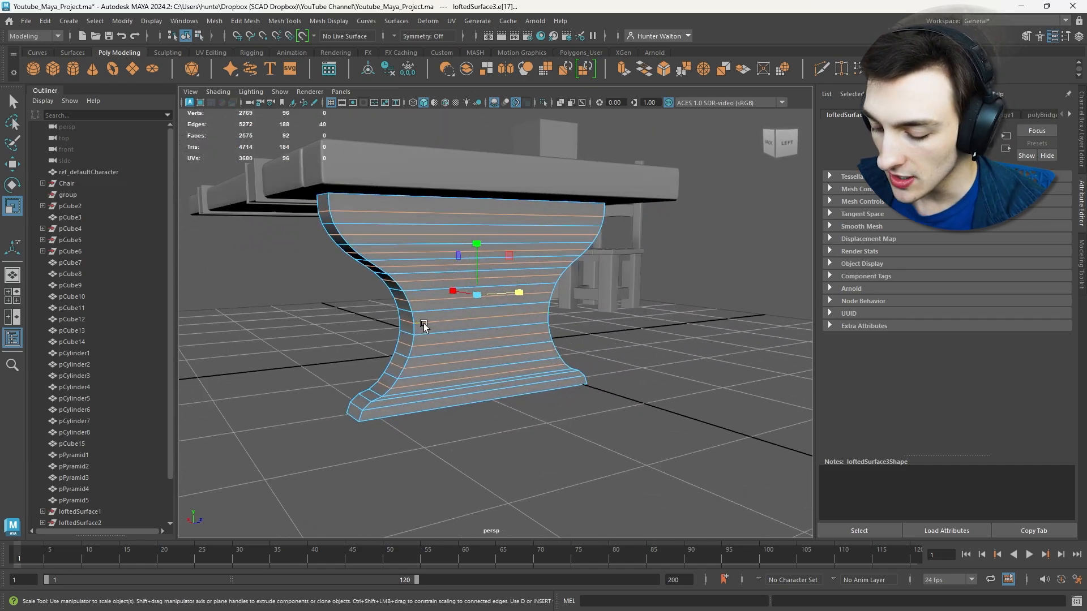
key(ctrl+Delete)
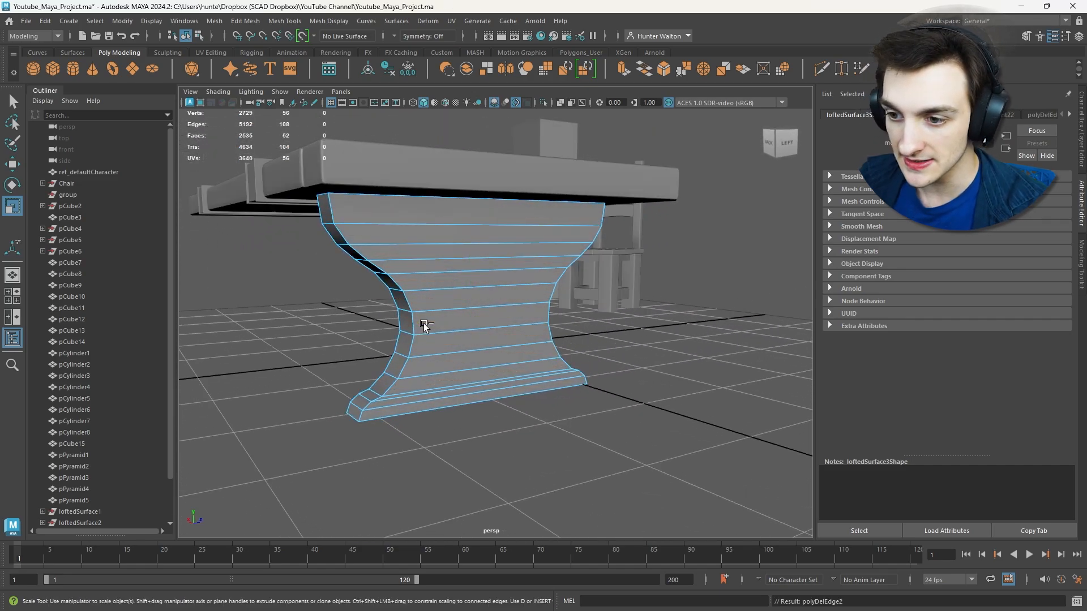
- Delete the extra horizontal edge loop just above the foot together with its vertices, and undo the deletion
double_click(410, 396)
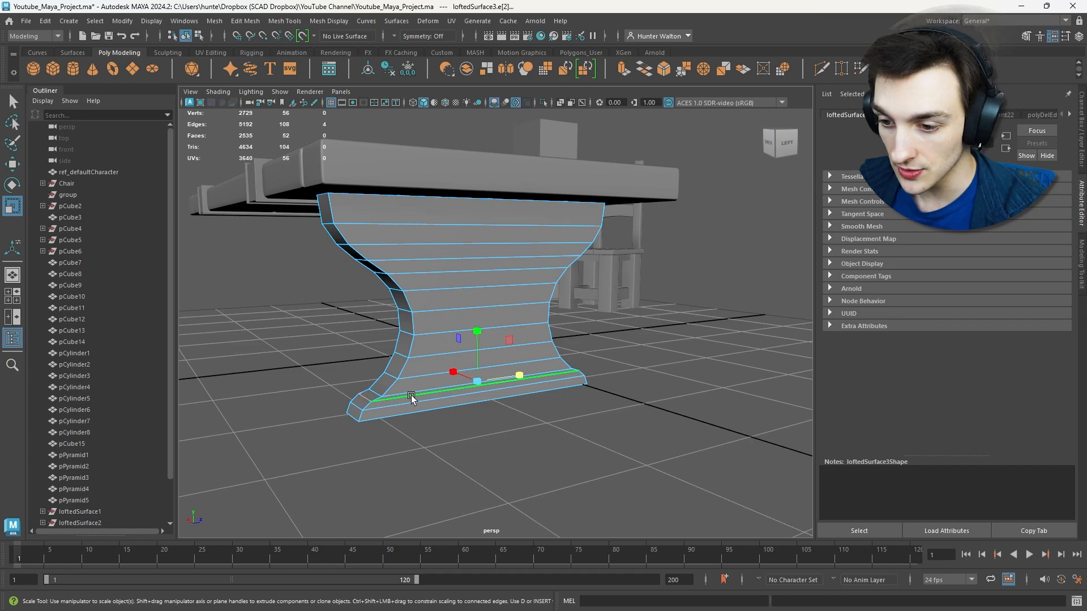
key(ctrl+Delete)
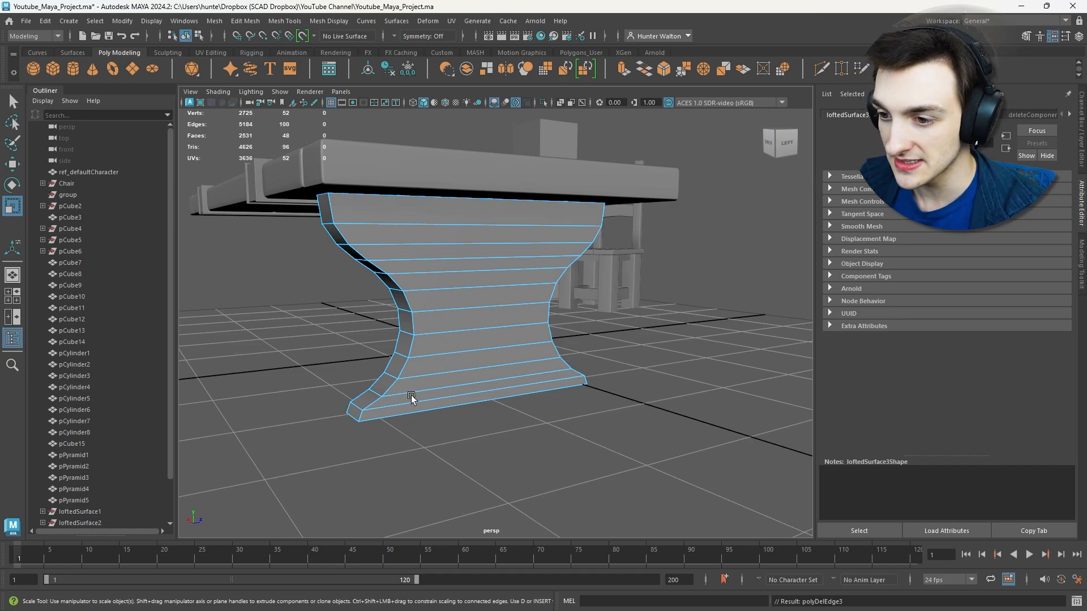
key(ctrl+z)
click(497, 439)
- Delete only the edges of the extra loop above the foot and inspect the leg's corners for leftover vertices
scroll(572, 359, up, 4)
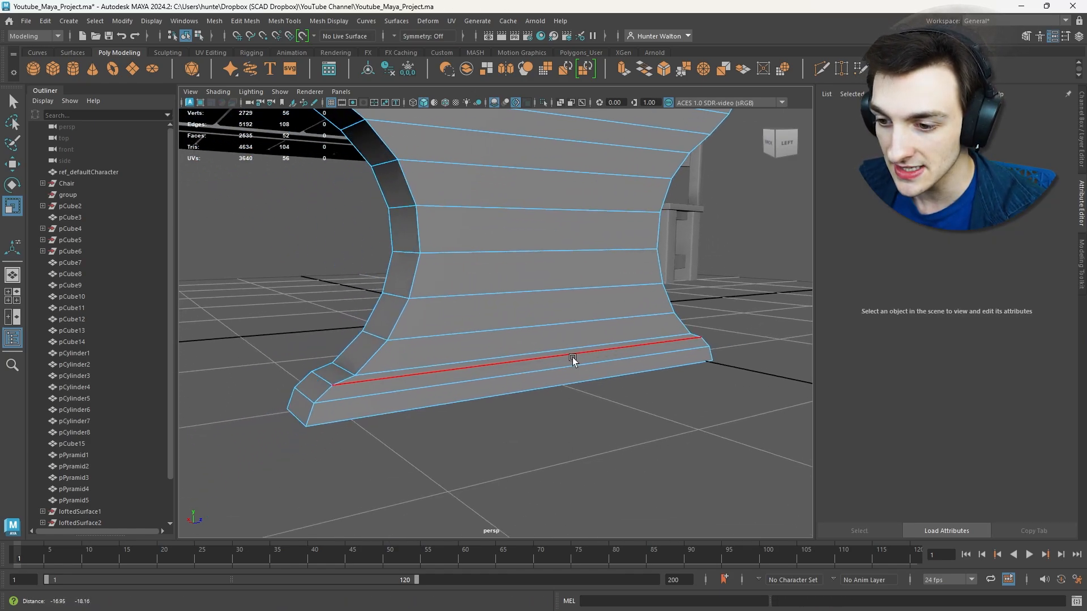
double_click(464, 352)
key(Delete)
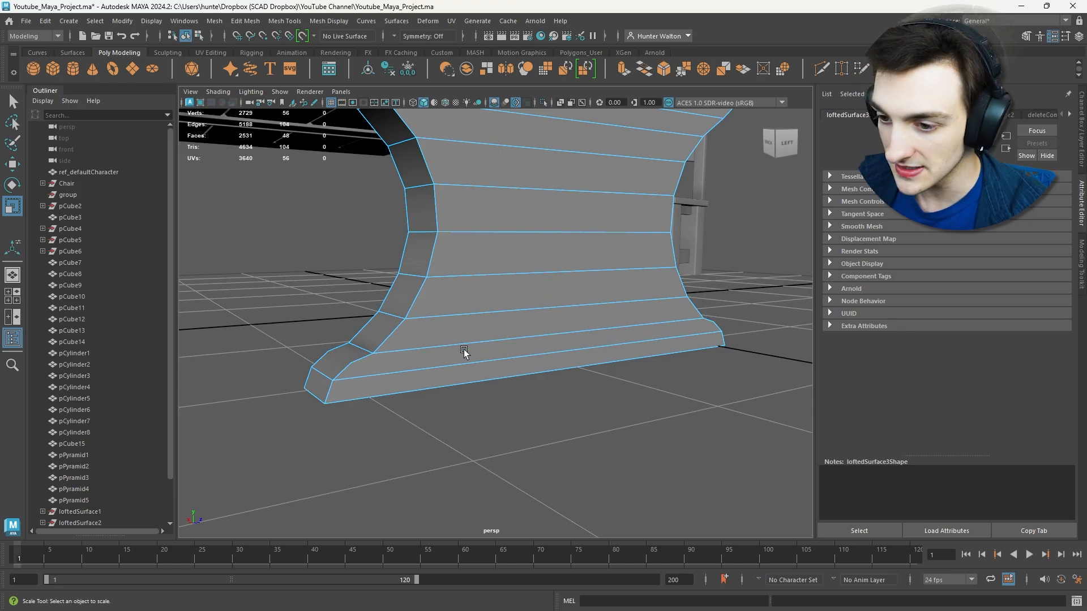
right_drag(462, 350, 395, 283)
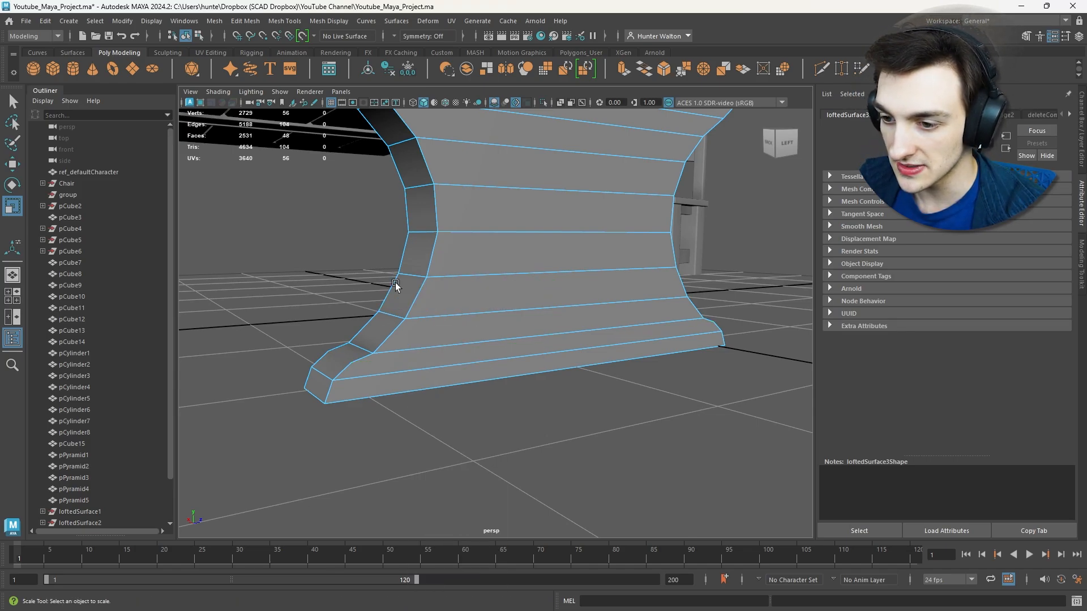
click(348, 361)
alt+drag(403, 356, 552, 351)
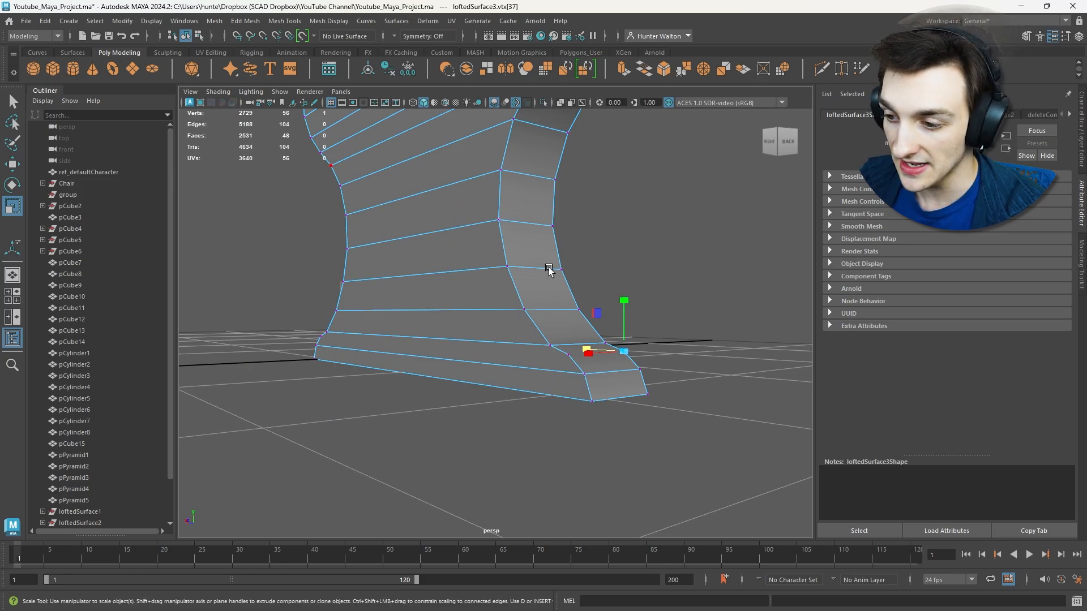
alt+drag(549, 270, 577, 381)
scroll(482, 410, up, 5)
alt+middle_drag(482, 410, 485, 340)
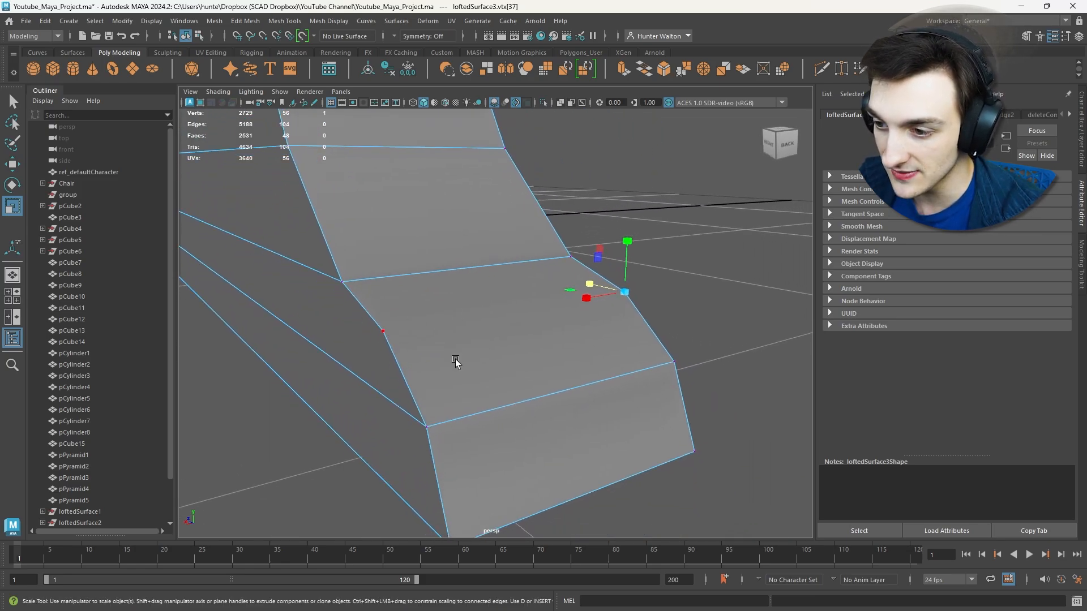
- Undo the edge-only deletion of the loop above the foot, restoring its edge selection
right_drag(354, 305, 352, 259)
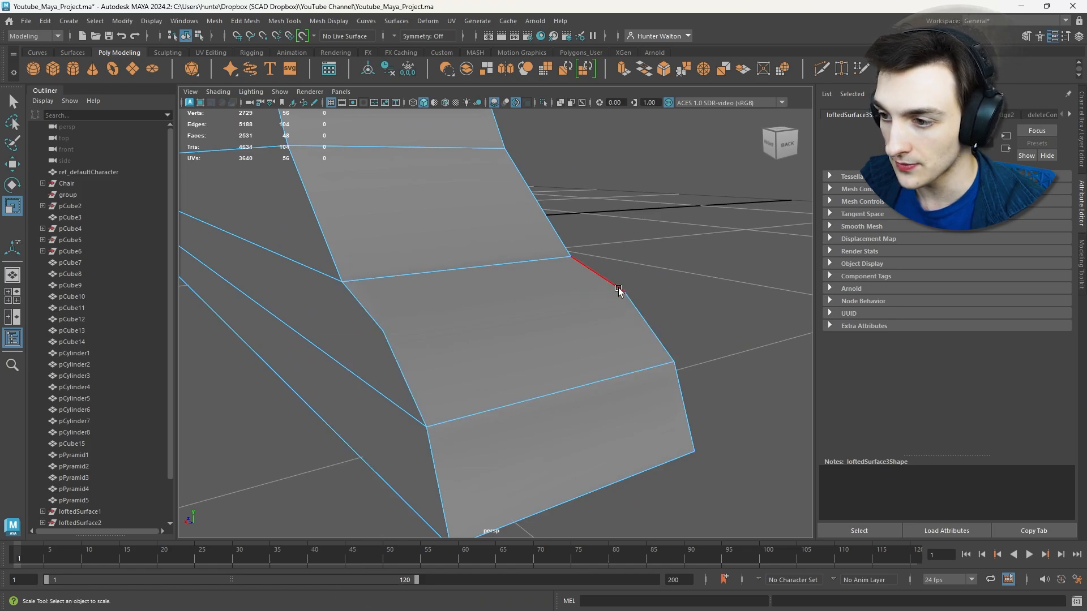
right_drag(480, 287, 485, 264)
key(ctrl+z)
key(ctrl+z)
key(ctrl+z)
key(ctrl+z)
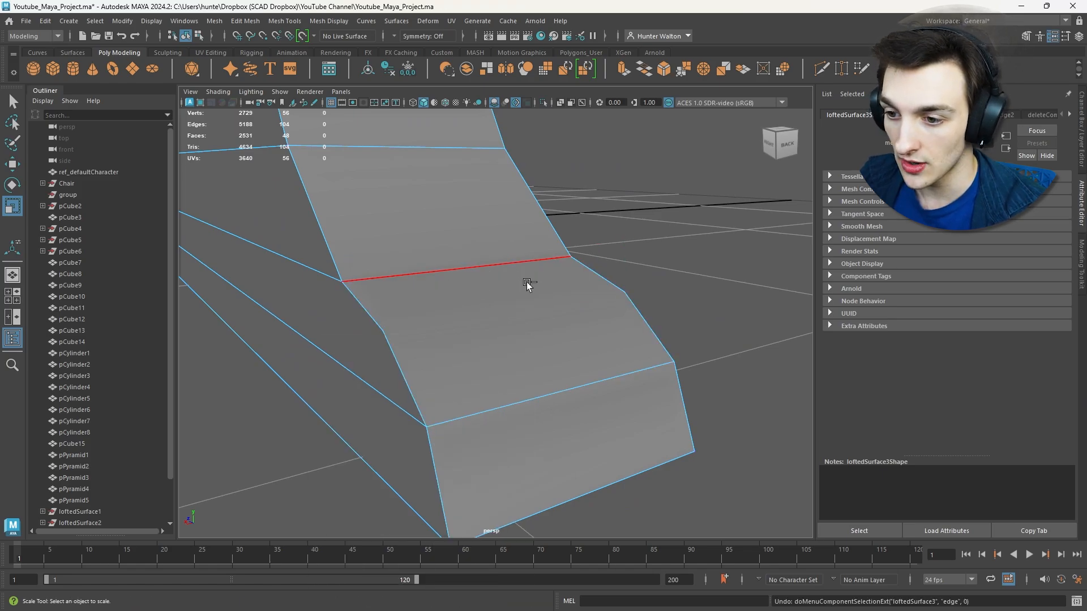
key(ctrl+z)
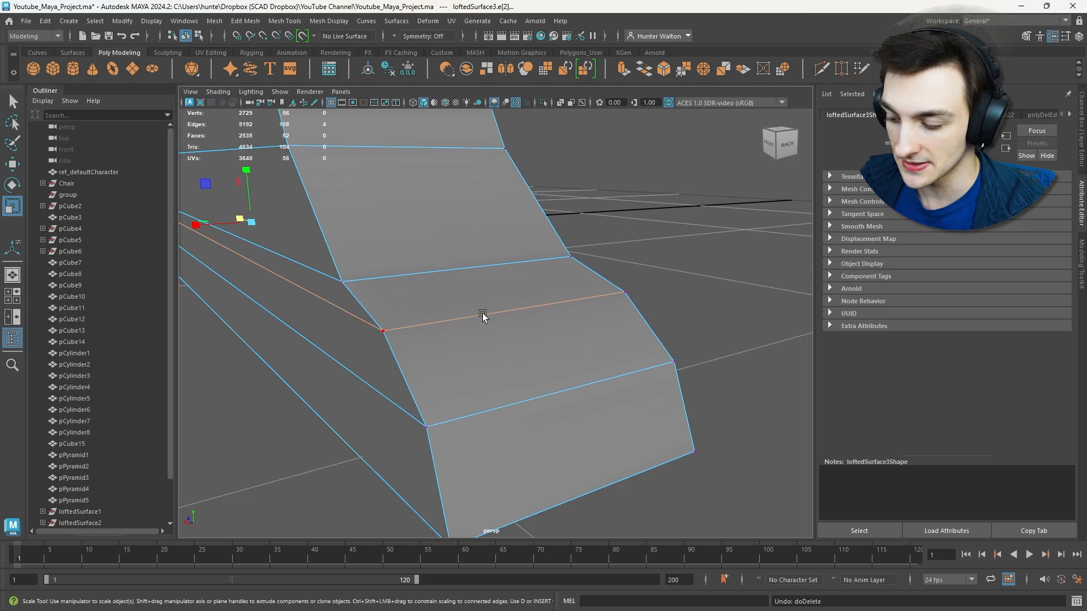
- Delete the selected loop above the foot together with its vertices, and return the leg to object mode with nothing selected
key(Delete)
scroll(498, 204, down, 5)
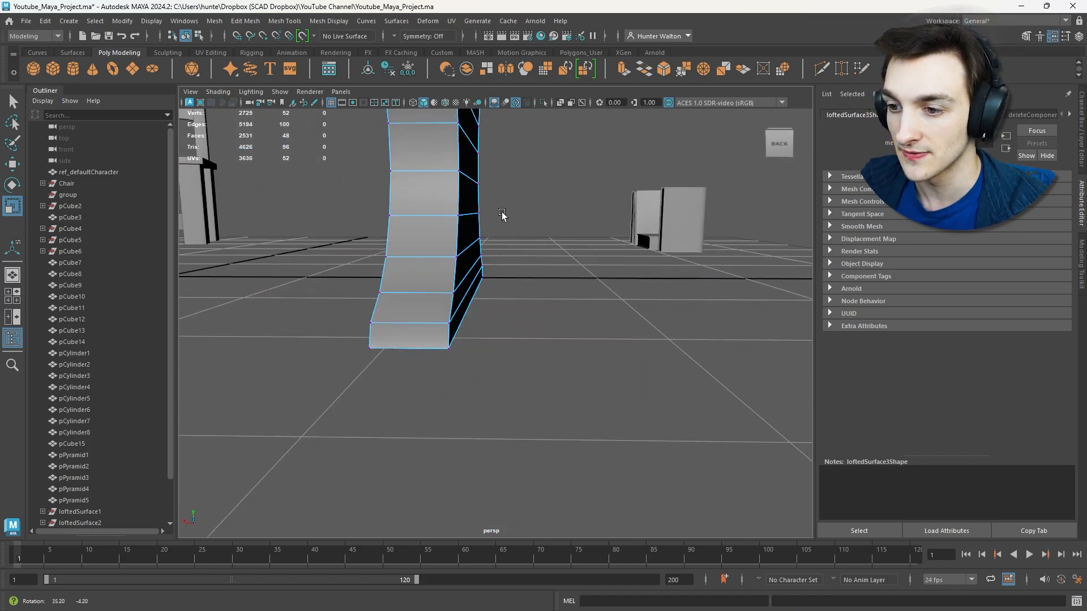
alt+drag(501, 216, 442, 252)
right_drag(442, 249, 504, 232)
scroll(494, 224, down, 5)
alt+drag(495, 224, 501, 233)
click(588, 311)
- Widen the leg's foot by scaling its lowest horizontal edge loops one by one along the leg's width, flaring them toward the floor
scroll(588, 311, up, 5)
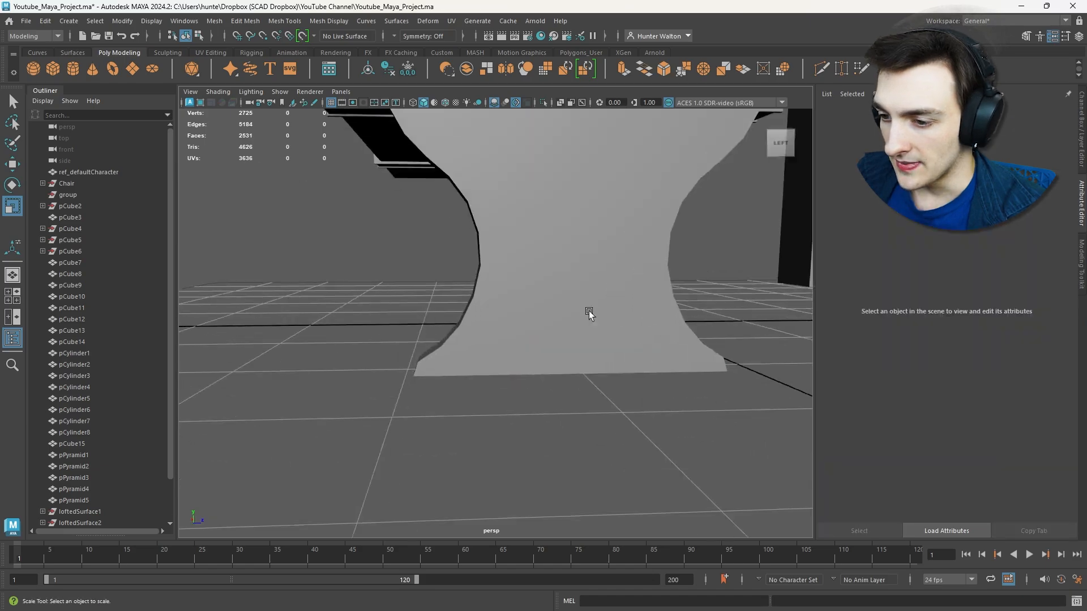
alt+drag(589, 311, 517, 359)
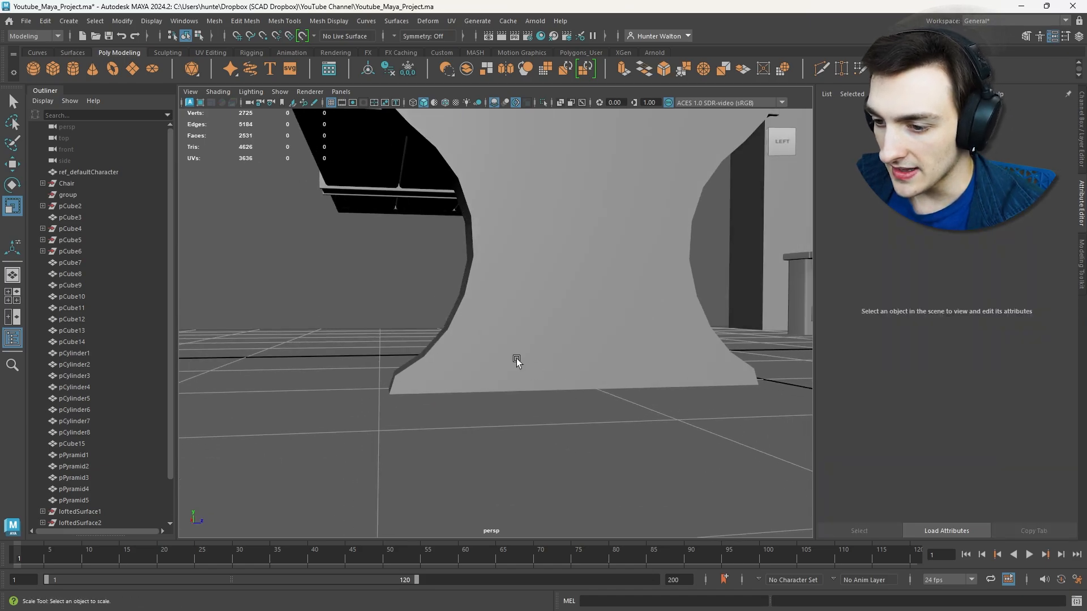
click(516, 359)
right_drag(516, 359, 516, 266)
click(454, 392)
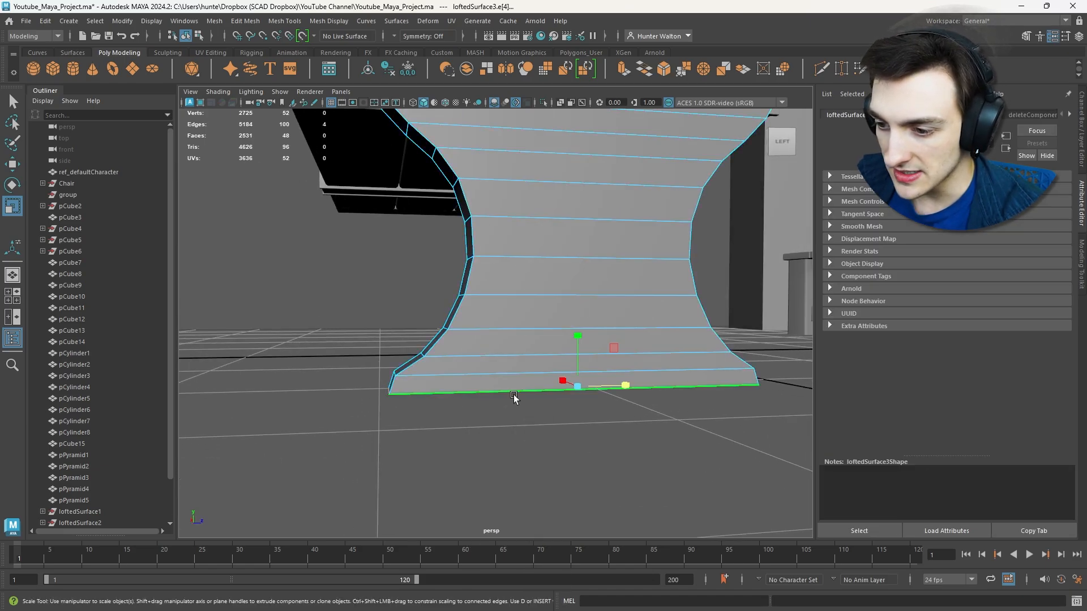
drag(601, 386, 523, 419)
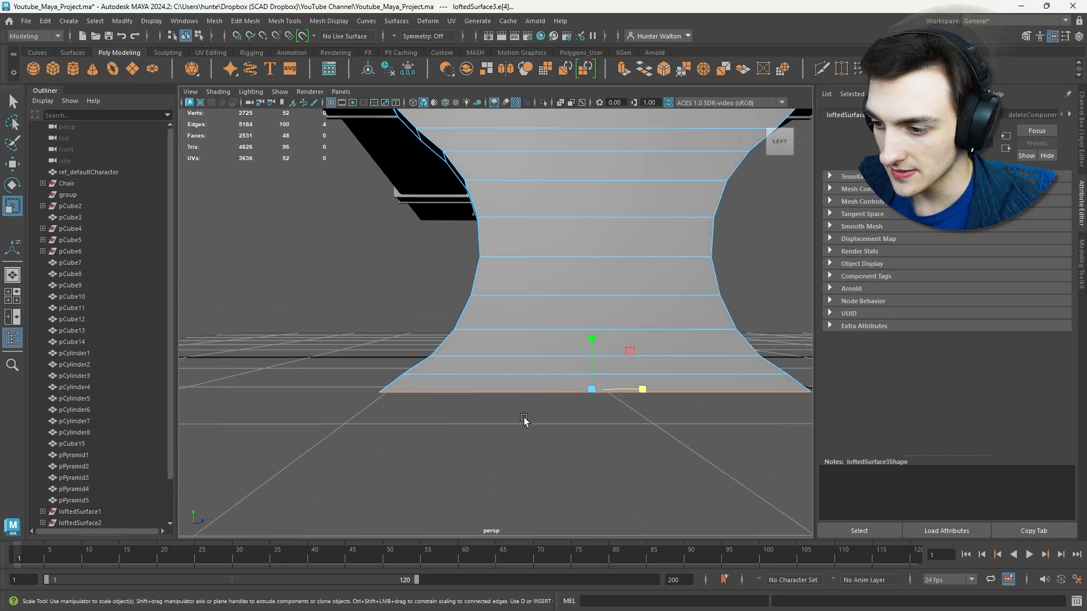
click(555, 378)
drag(618, 372, 616, 357)
click(566, 356)
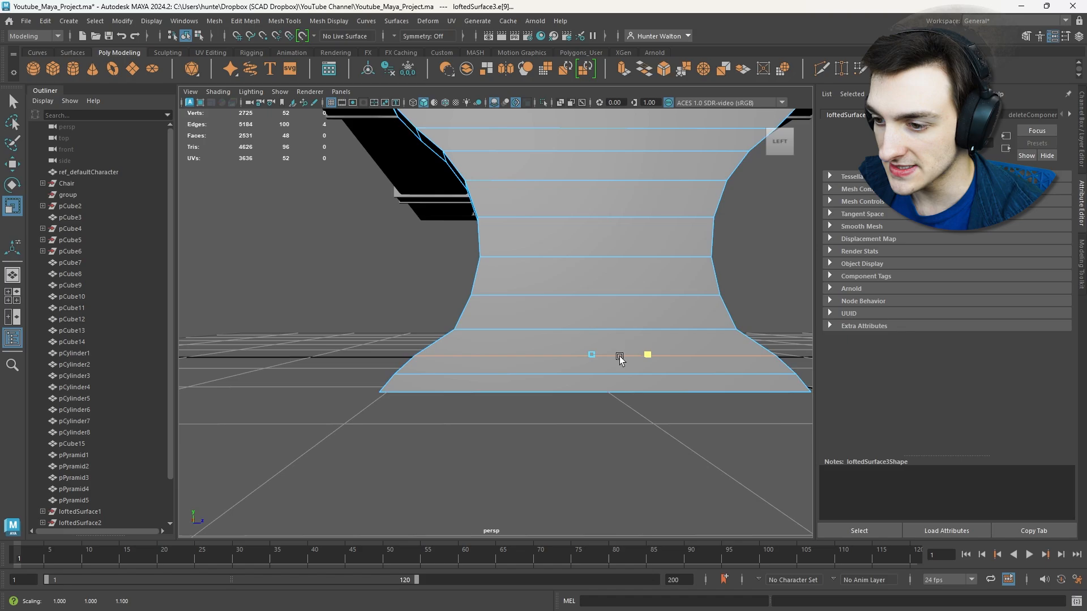
click(573, 332)
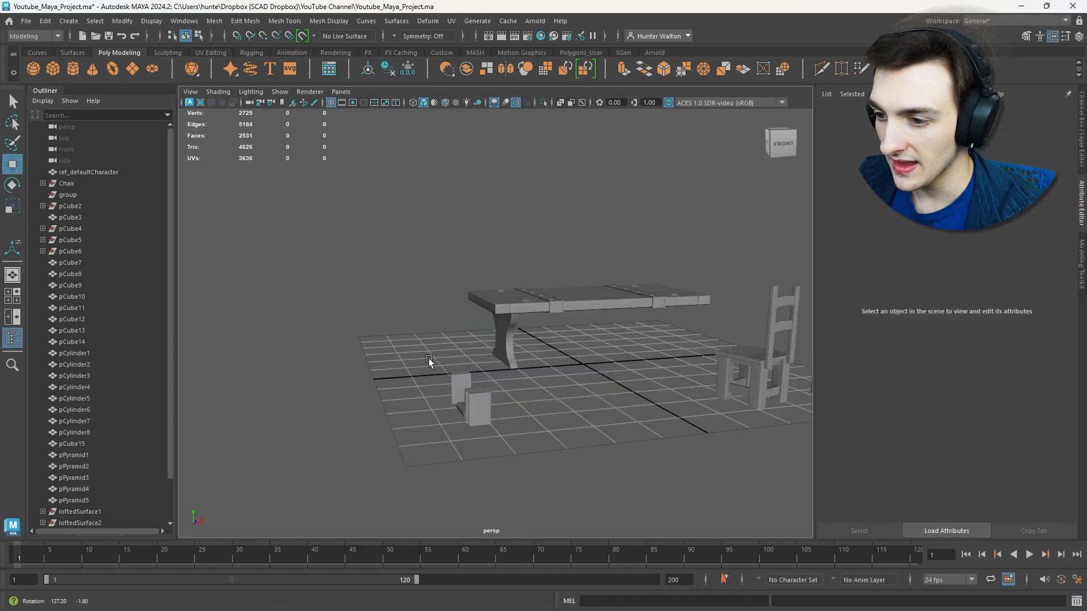
- Bevel the leg's long curved side-profile edges with a fraction of 0.4 and 2 segments
alt+drag(429, 358, 484, 363)
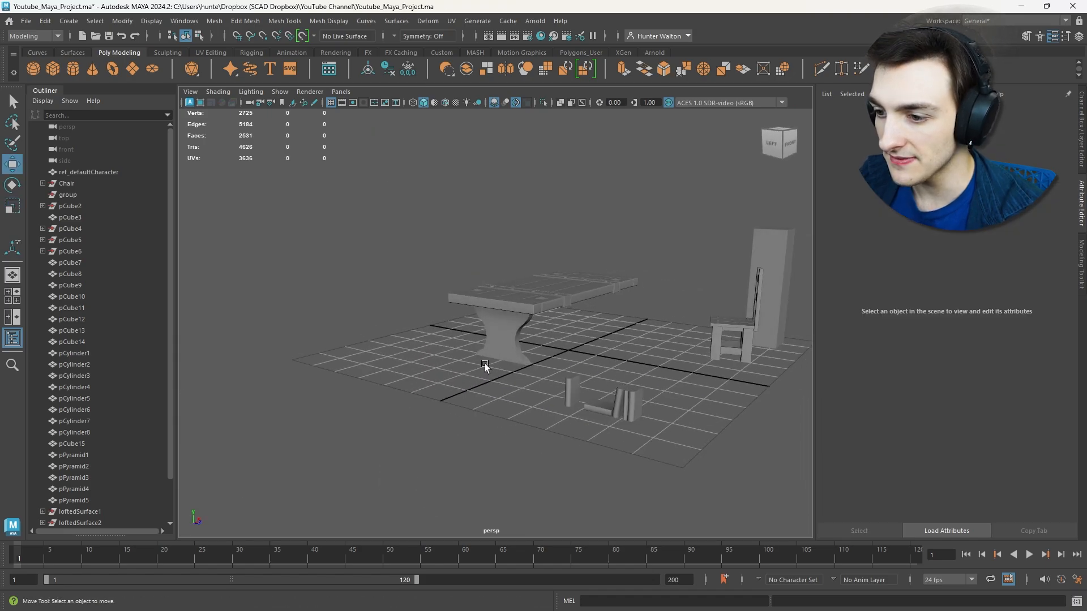
key(super)
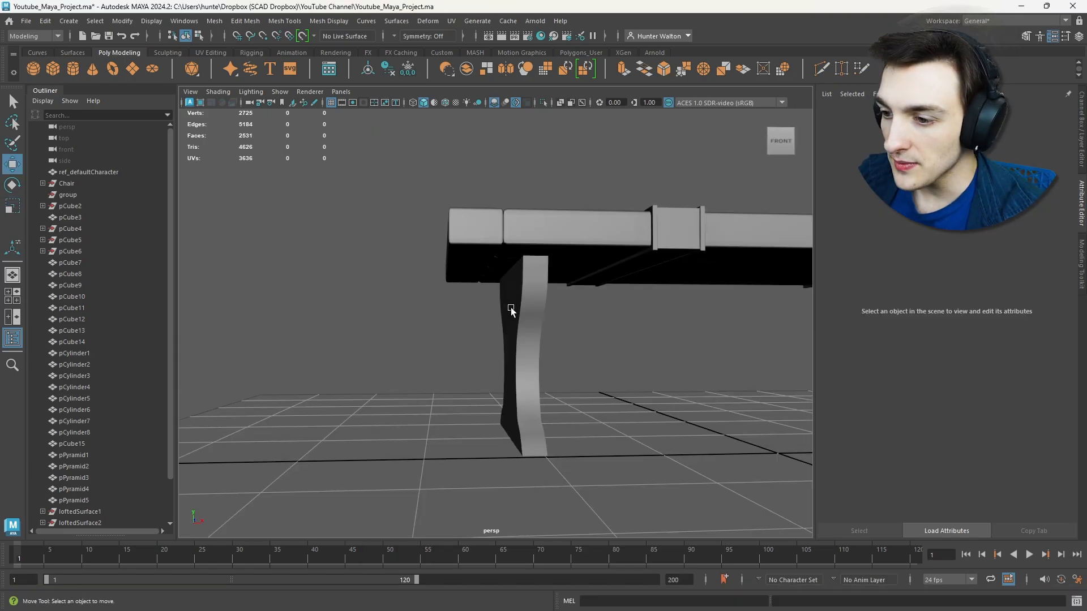
scroll(510, 307, down, 3)
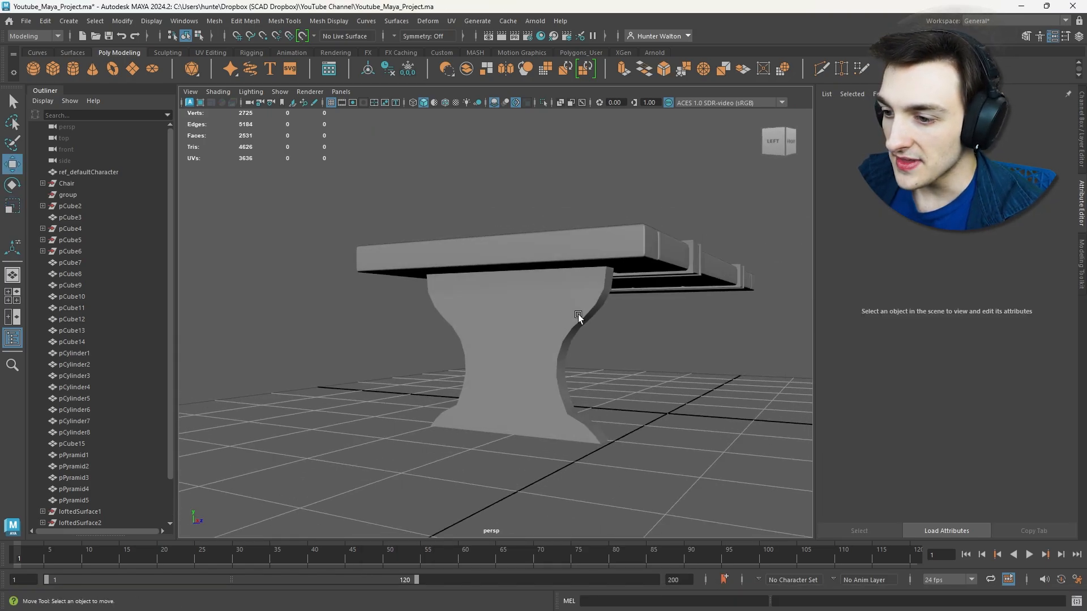
click(567, 343)
right_drag(544, 329, 595, 338)
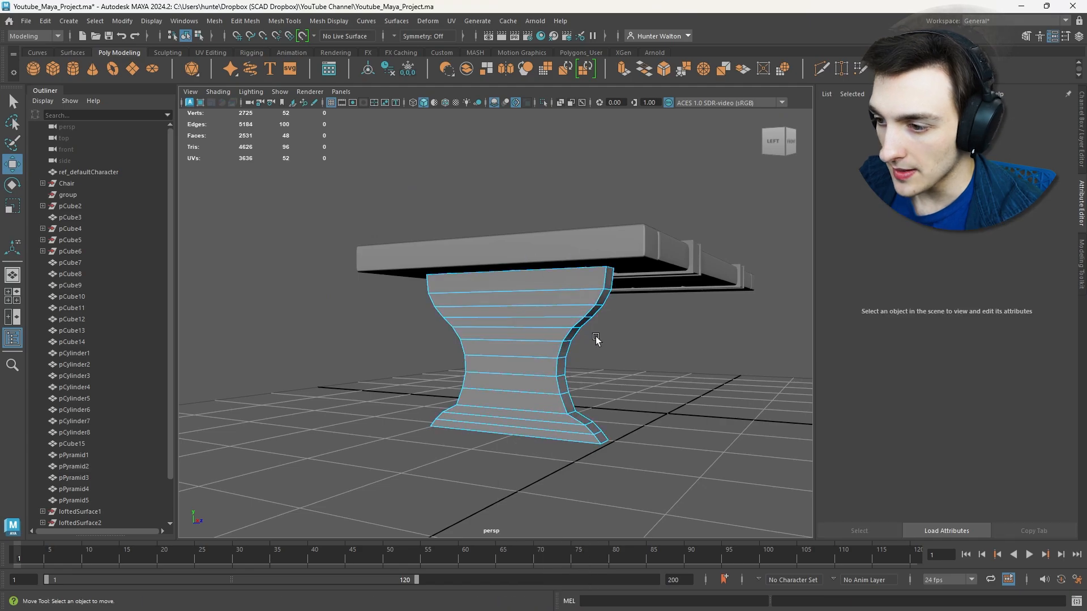
double_click(566, 341)
shift+double_click(467, 355)
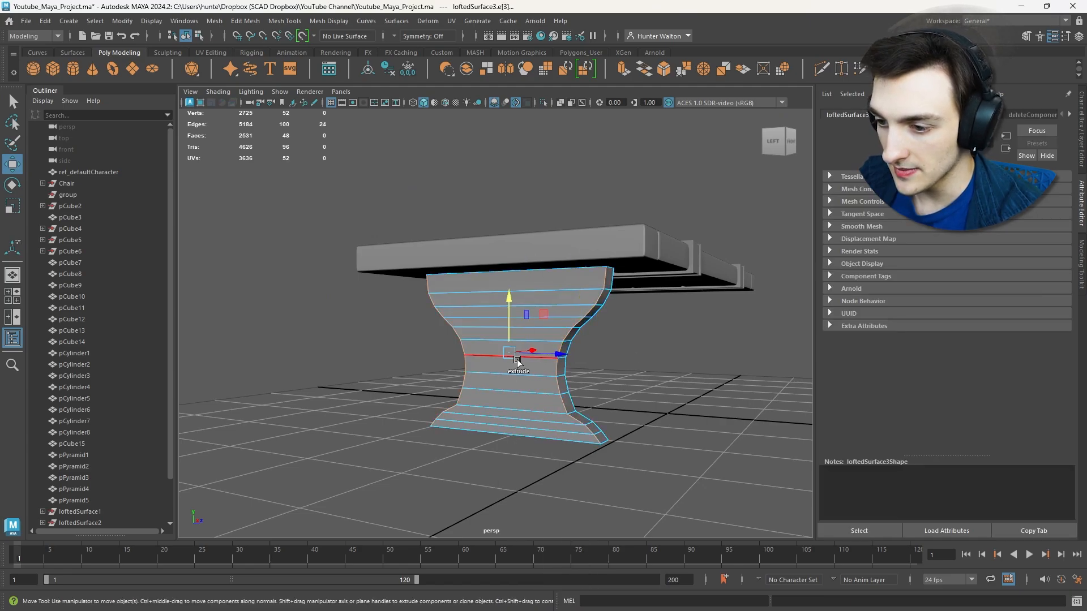
alt+drag(617, 362, 625, 298)
shift+double_click(514, 376)
key(ctrl+b)
drag(704, 328, 712, 328)
alt+drag(711, 328, 530, 315)
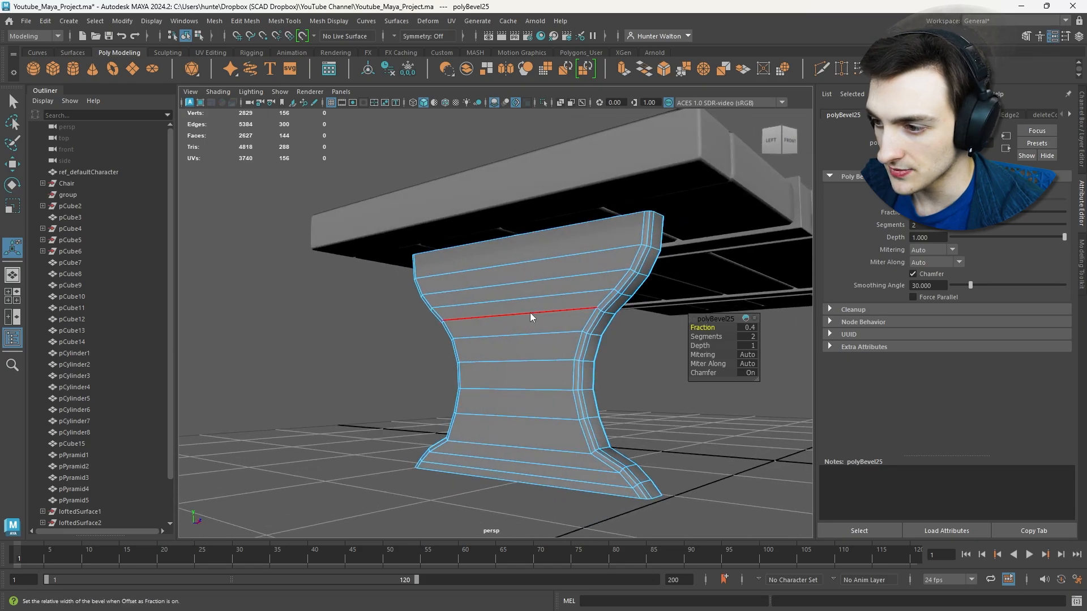
click(628, 317)
alt+drag(651, 334, 714, 371)
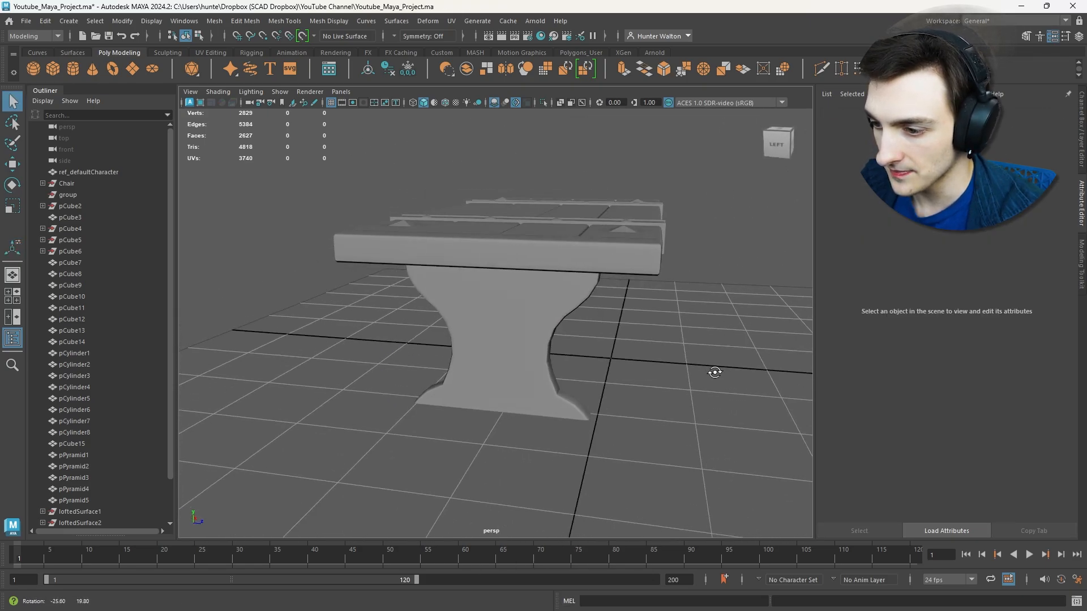
- Select the edge loop where the leg meets its flared foot and raise it slightly
scroll(714, 372, up, 6)
click(529, 379)
right_click(528, 379)
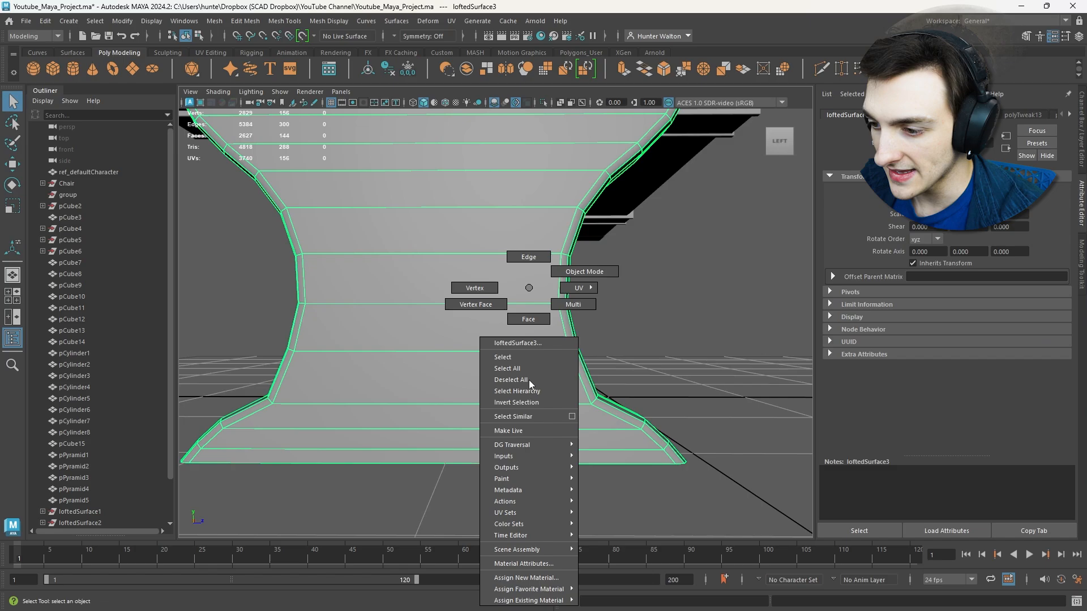
right_drag(529, 379, 520, 257)
click(463, 403)
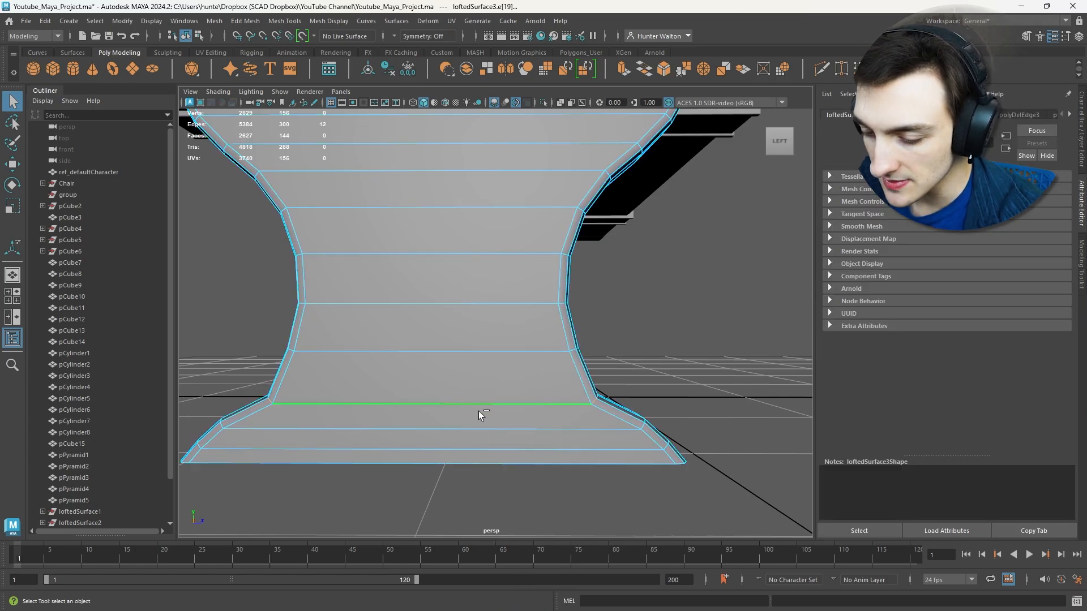
key(w)
drag(433, 357, 434, 350)
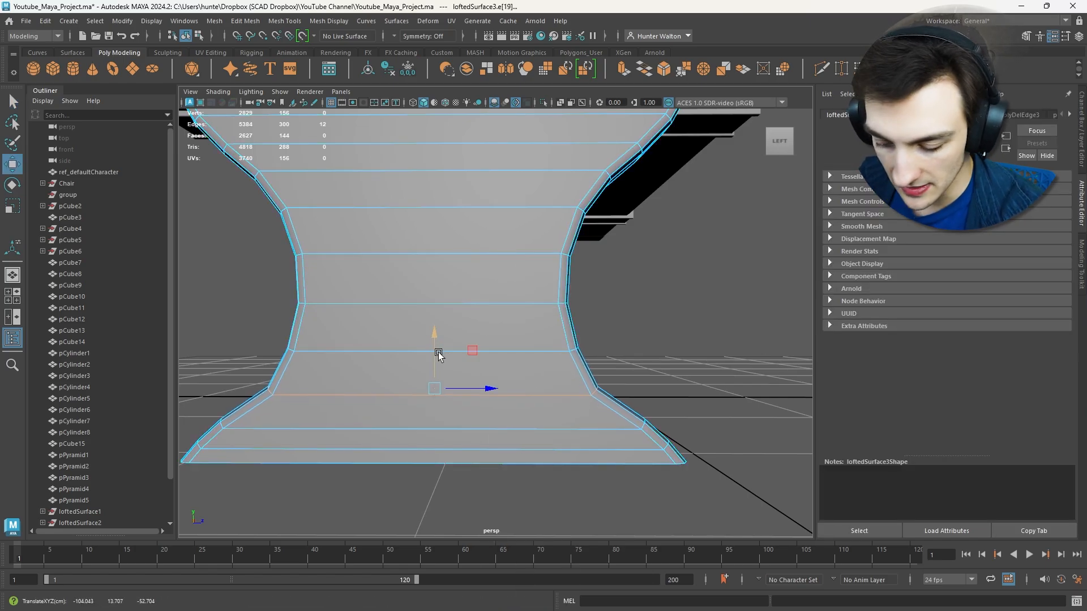
- Bevel the raised loop with a fraction of 0.5 and 2 segments, and return the leg to object mode
key(ctrl+b)
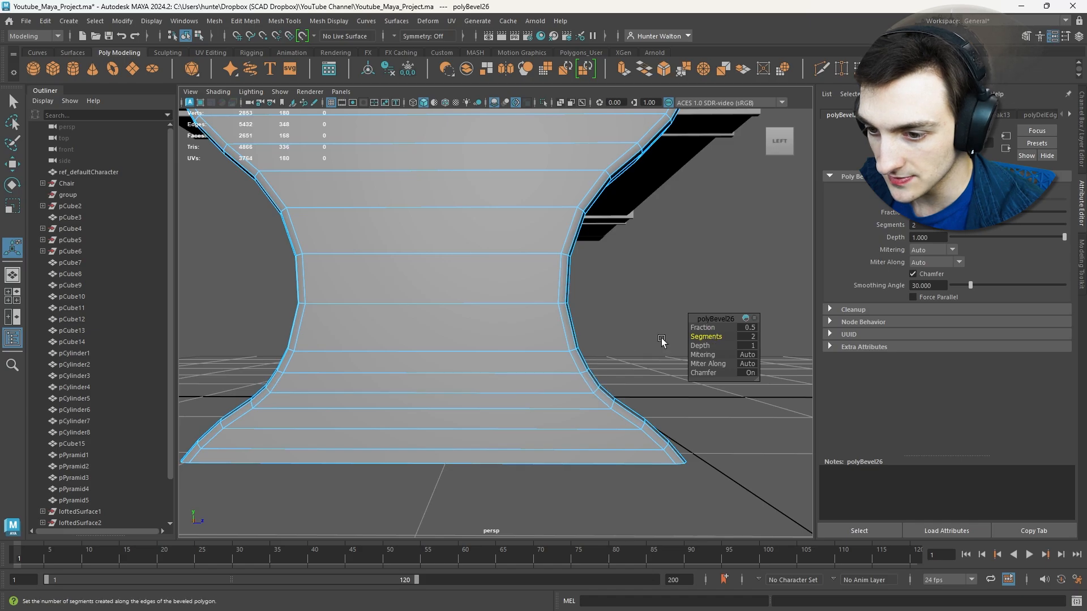
scroll(623, 343, down, 3)
click(612, 342)
right_drag(492, 291, 546, 270)
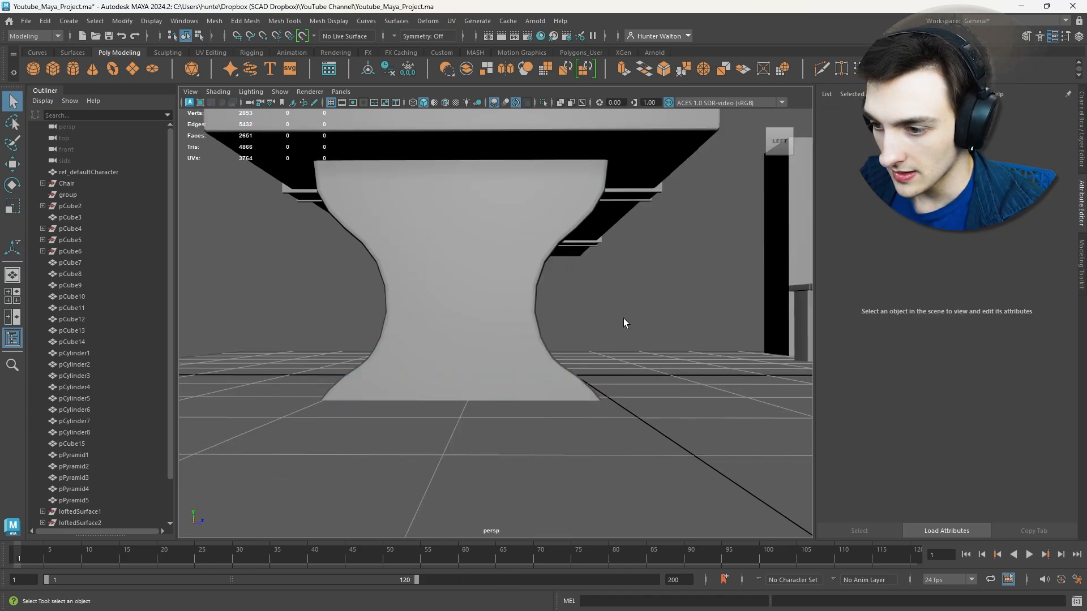
- Duplicate the finished leg and move the copy along the table's length to its other end
alt+drag(623, 318, 312, 324)
click(549, 309)
key(w)
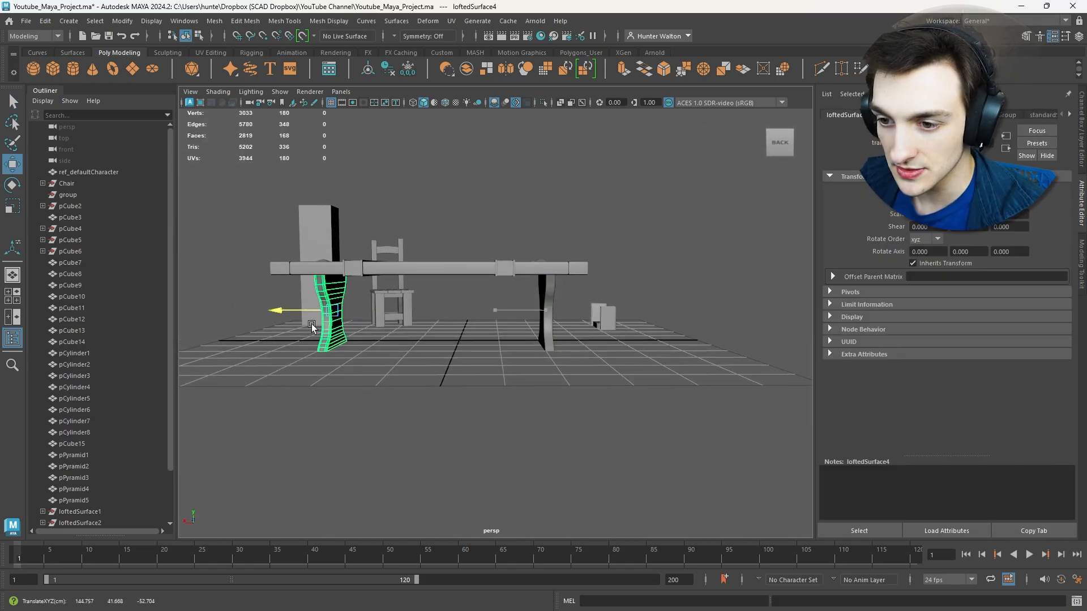
- Isolate the table parts and both legs in the front view, leaving out the chair
scroll(351, 319, down, 3)
key(space)
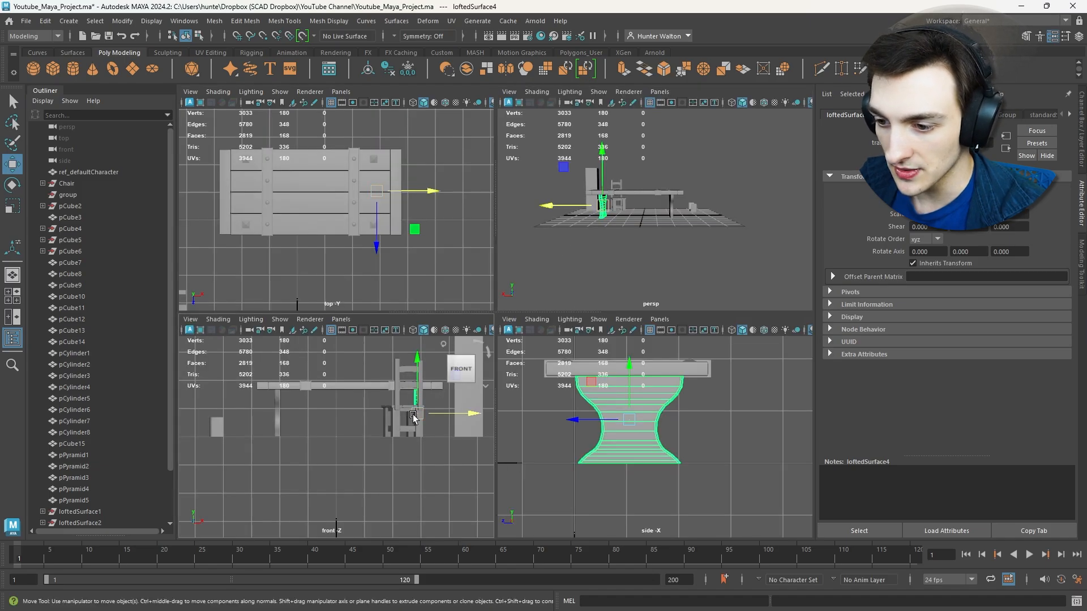
key(space)
drag(410, 283, 436, 277)
shift+click(697, 226)
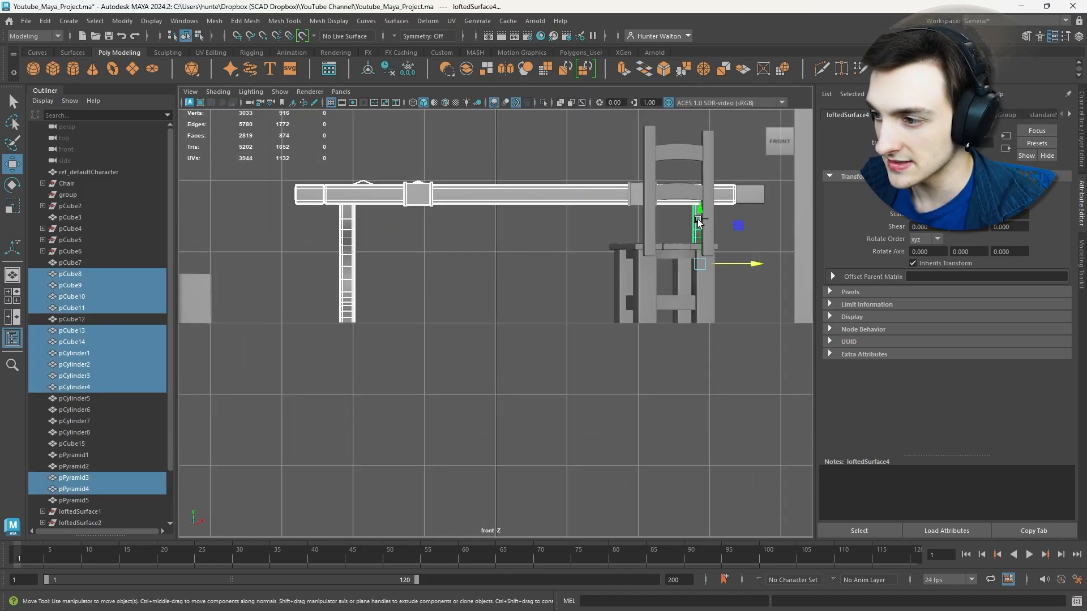
key(ctrl+1)
click(643, 278)
key(f)
- Move the copied leg slightly outward toward the table's end, then end the isolation and return to the perspective view
click(619, 283)
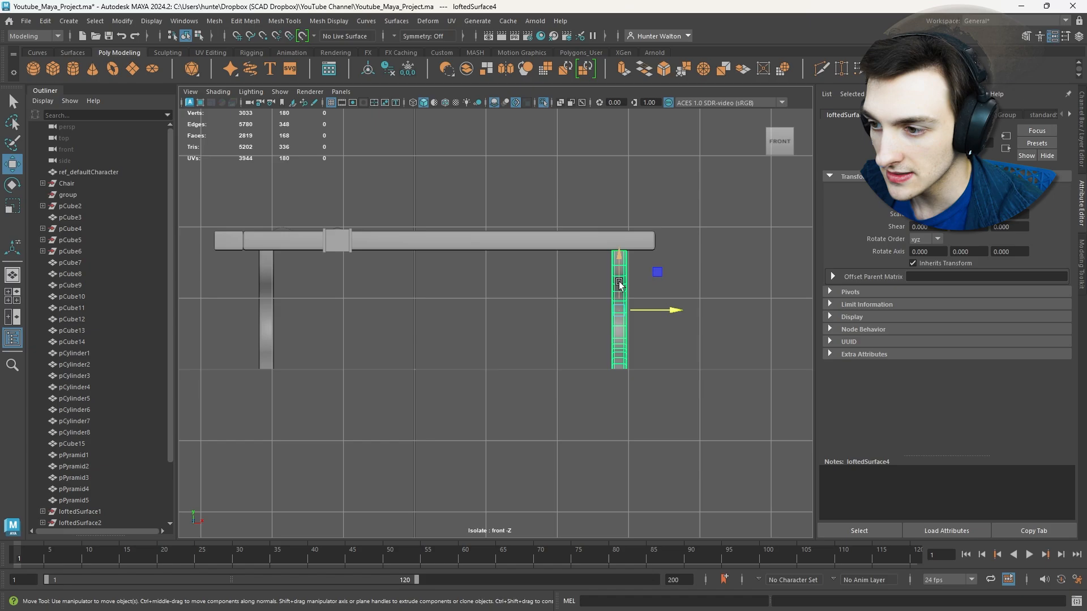
drag(653, 313, 660, 312)
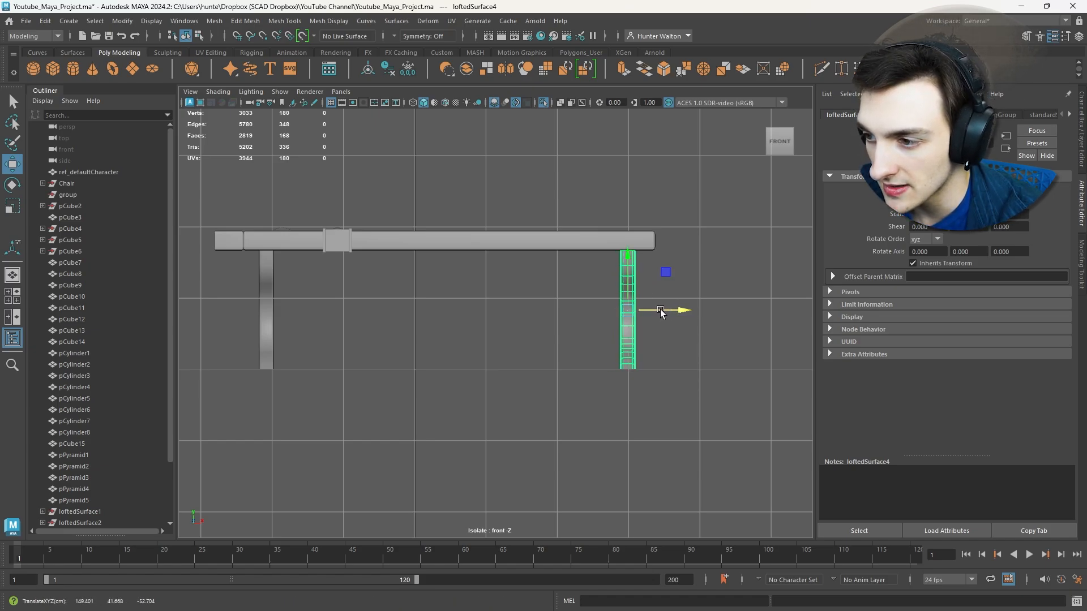
key(ctrl+1)
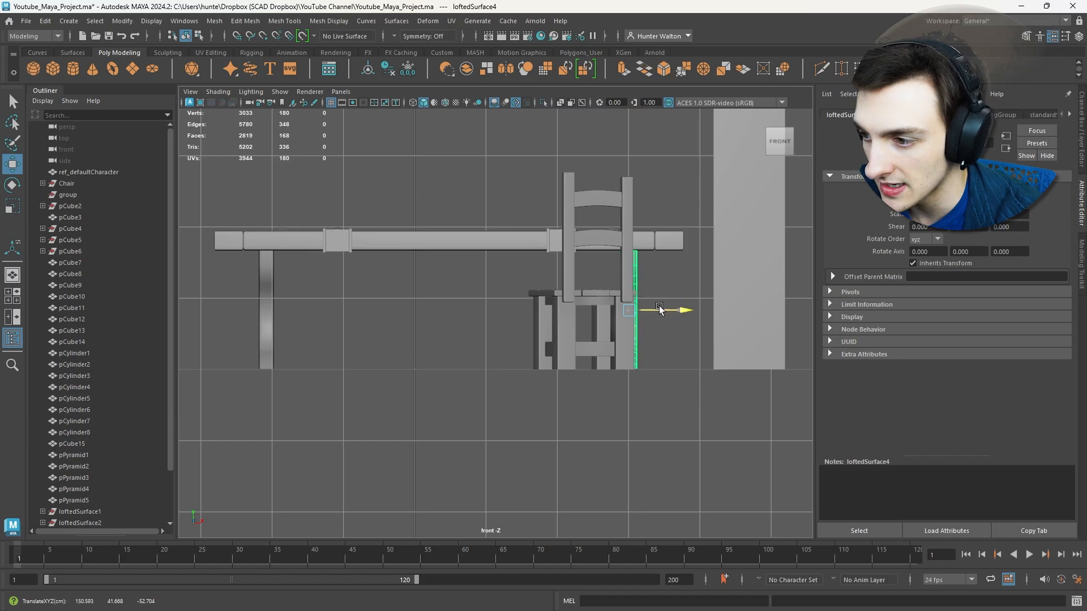
click(666, 343)
key(space)
key(space)
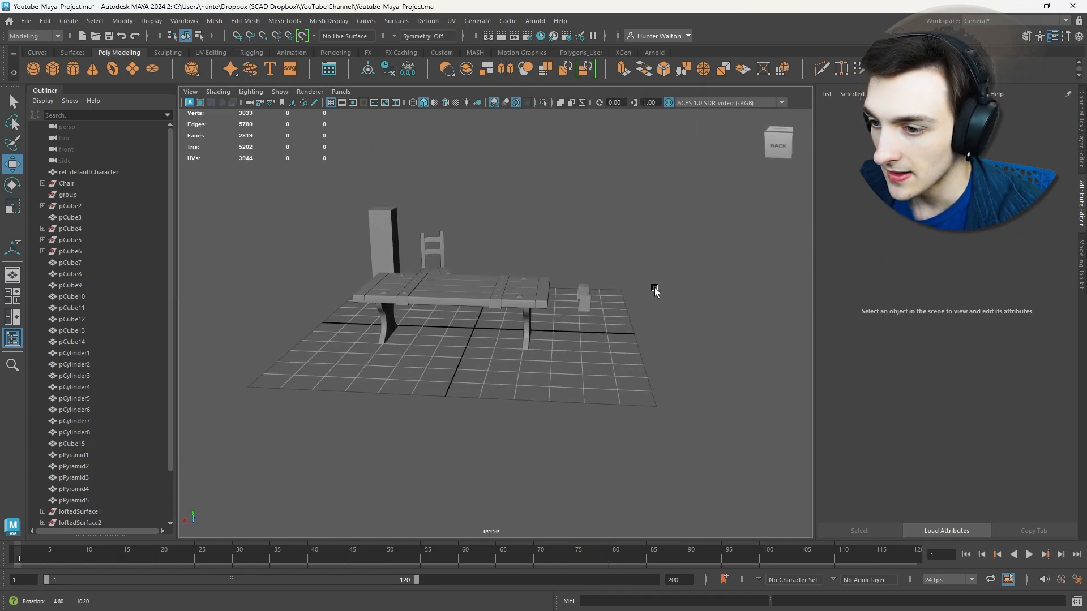
alt+drag(654, 287, 678, 333)
scroll(510, 337, up, 5)
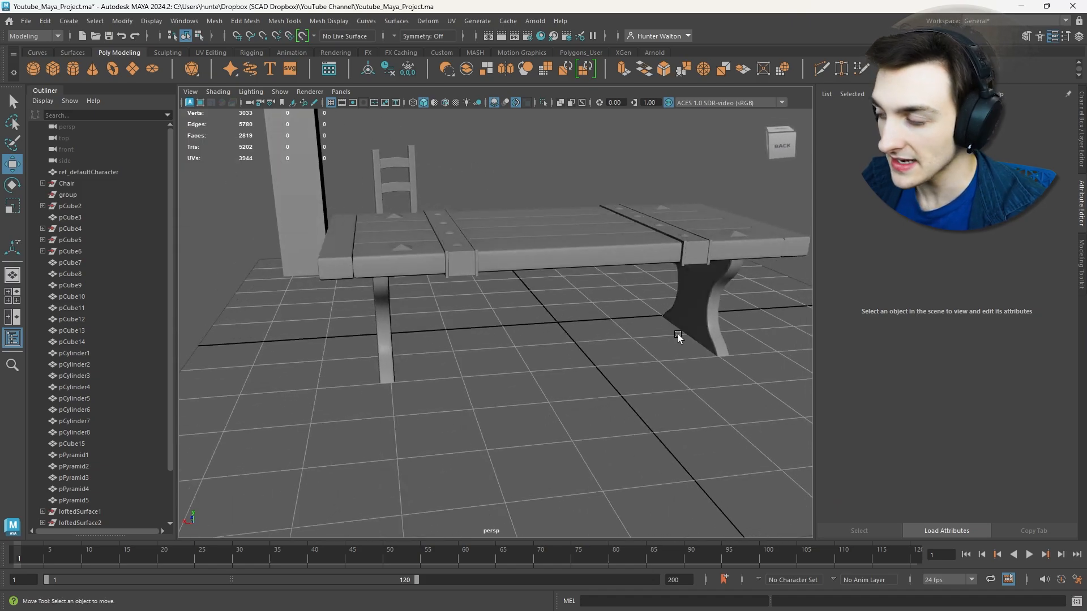
- Create a cube and shape it into a long horizontal beam centred between the two table legs
click(60, 65)
key(r)
drag(558, 323, 417, 345)
key(w)
key(d)
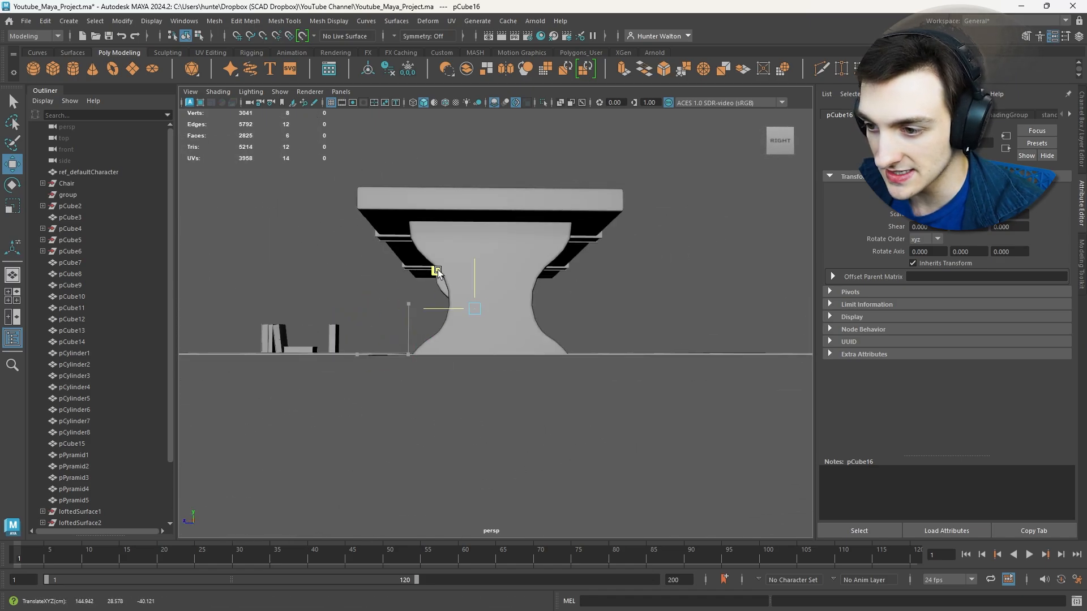
alt+drag(452, 266, 466, 420)
alt+drag(633, 332, 536, 325)
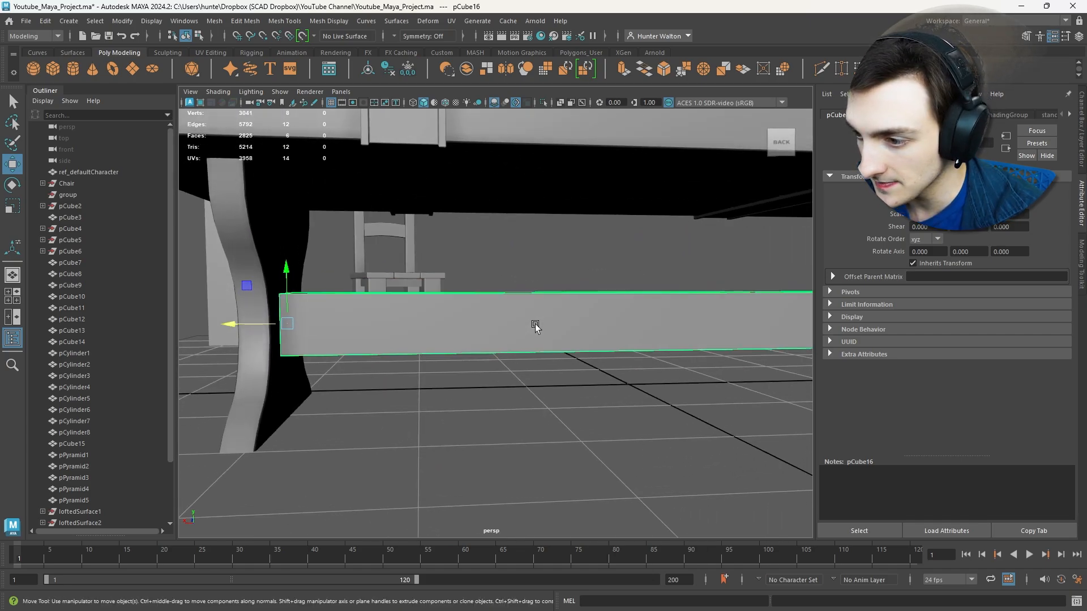
- Move the beam's end face up against the inner side of the leg and return the beam to object mode
key(v)
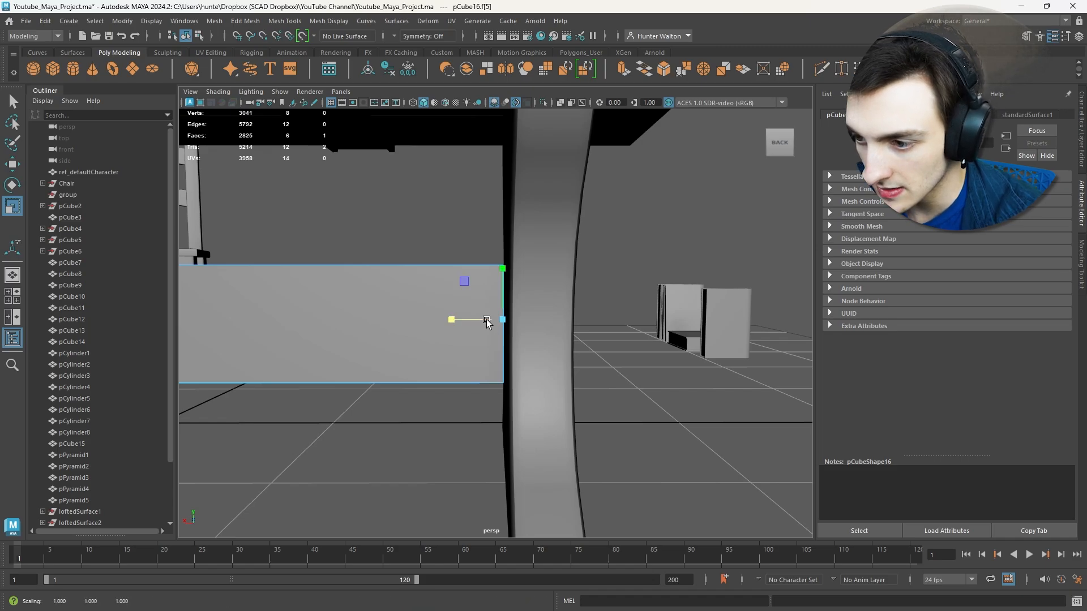
key(w)
drag(486, 321, 505, 321)
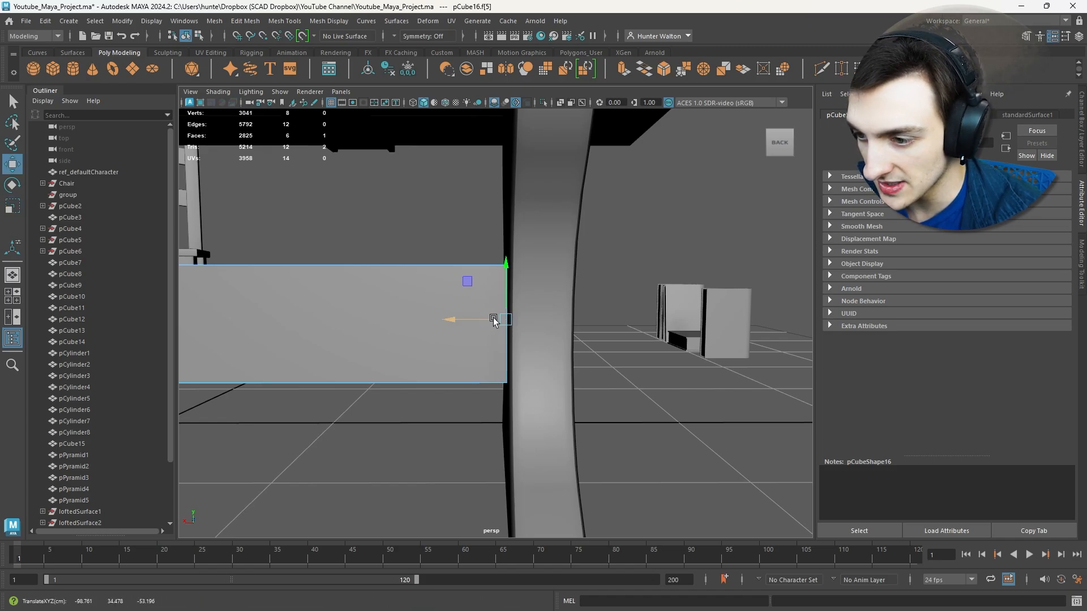
right_drag(317, 315, 359, 272)
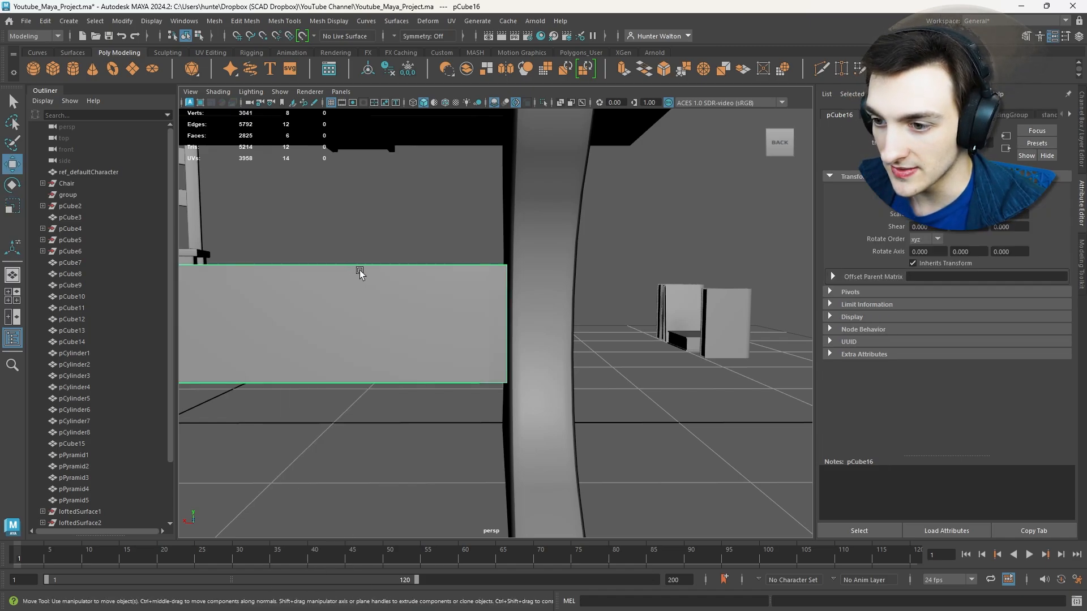
scroll(389, 289, down, 5)
alt+middle_drag(389, 290, 674, 315)
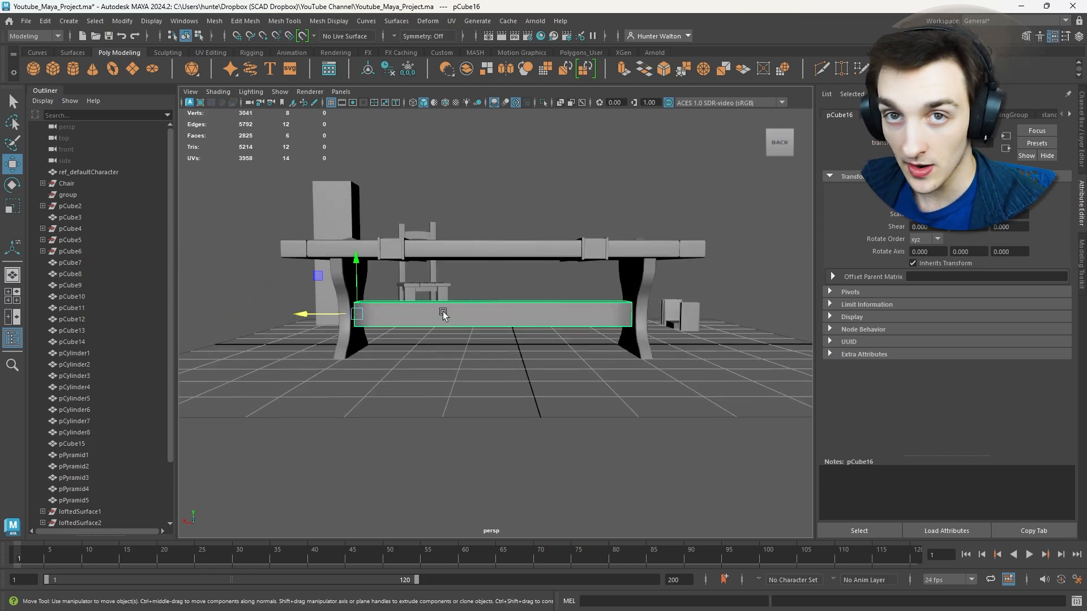
- Isolate the beam, delete both of its end faces, and show the whole scene again in object mode
key(ctrl+1)
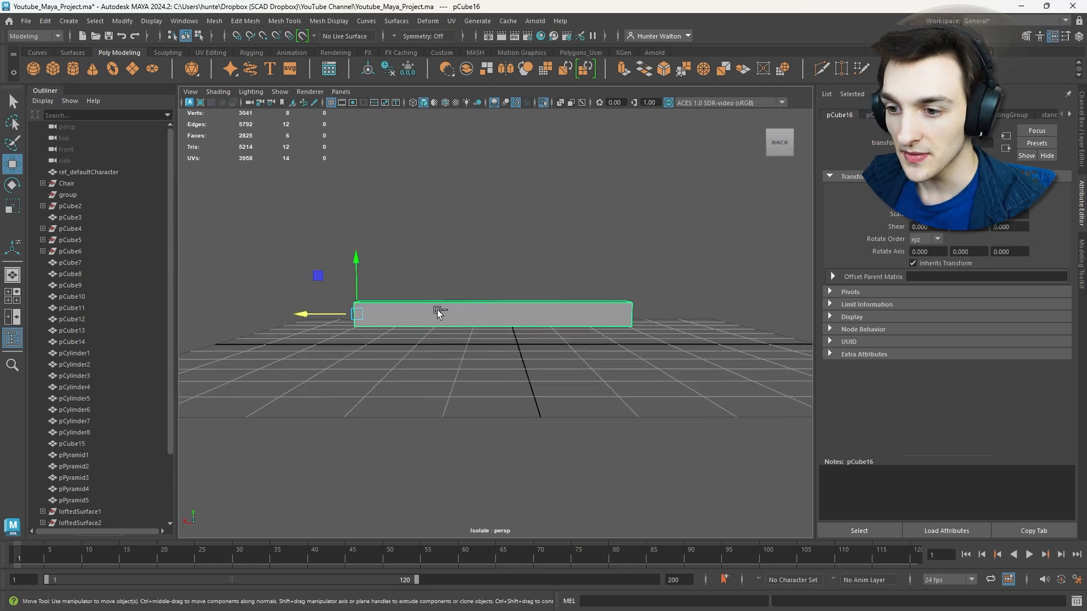
alt+drag(437, 310, 426, 309)
right_drag(425, 288, 427, 319)
click(466, 321)
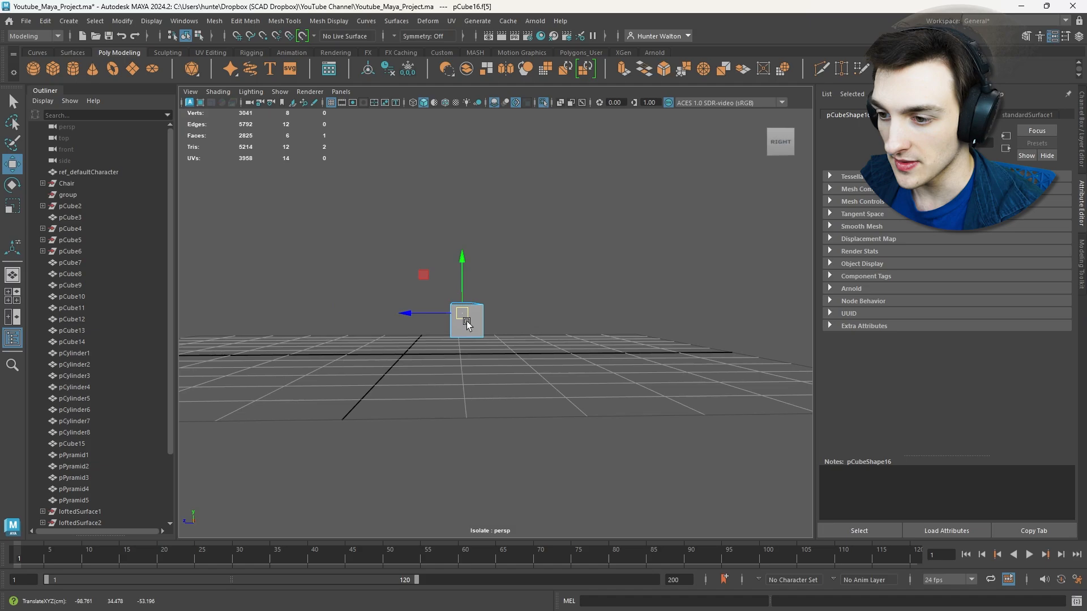
alt+drag(608, 304, 515, 304)
click(571, 334)
key(Delete)
key(ctrl+1)
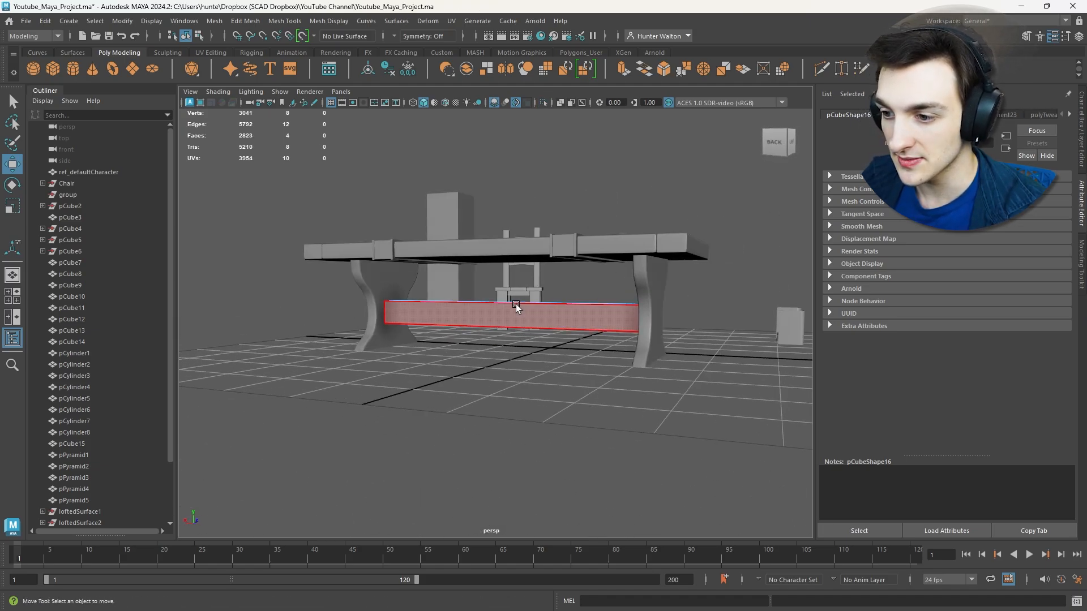
right_drag(515, 304, 610, 305)
- Scale the beam thinner across the table's width so it forms a narrow board between the legs
key(r)
alt+drag(610, 305, 453, 318)
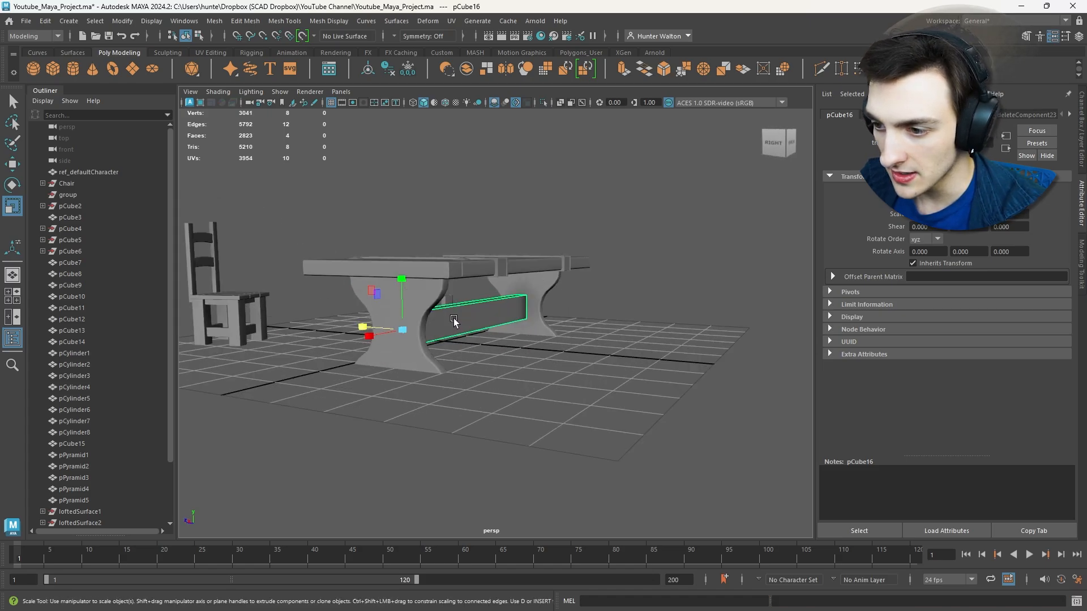
scroll(453, 318, up, 5)
key(w)
scroll(381, 294, down, 3)
key(r)
drag(375, 289, 382, 266)
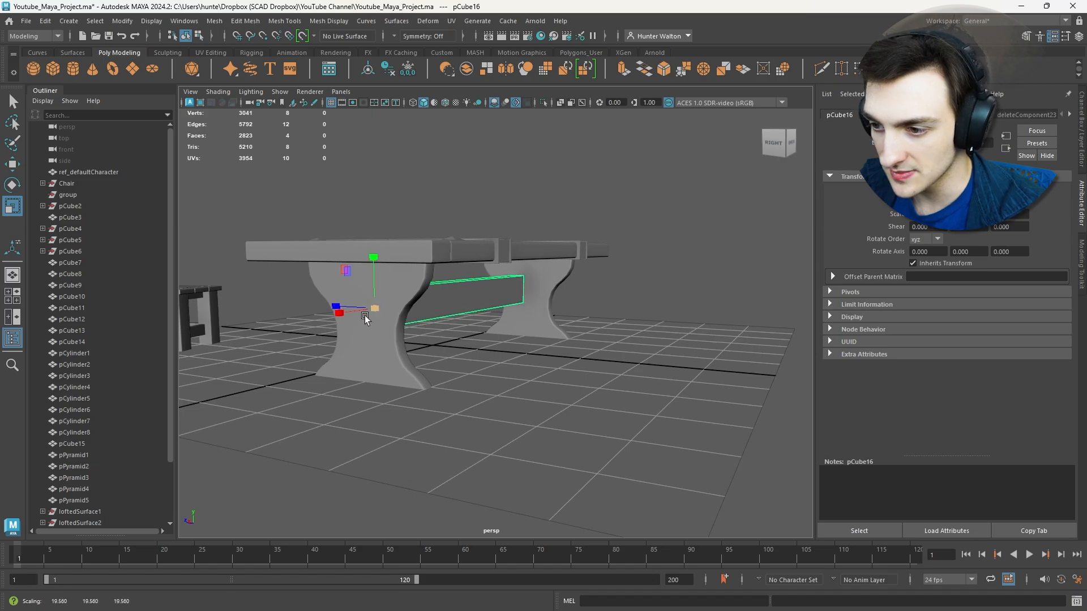
alt+drag(364, 315, 350, 249)
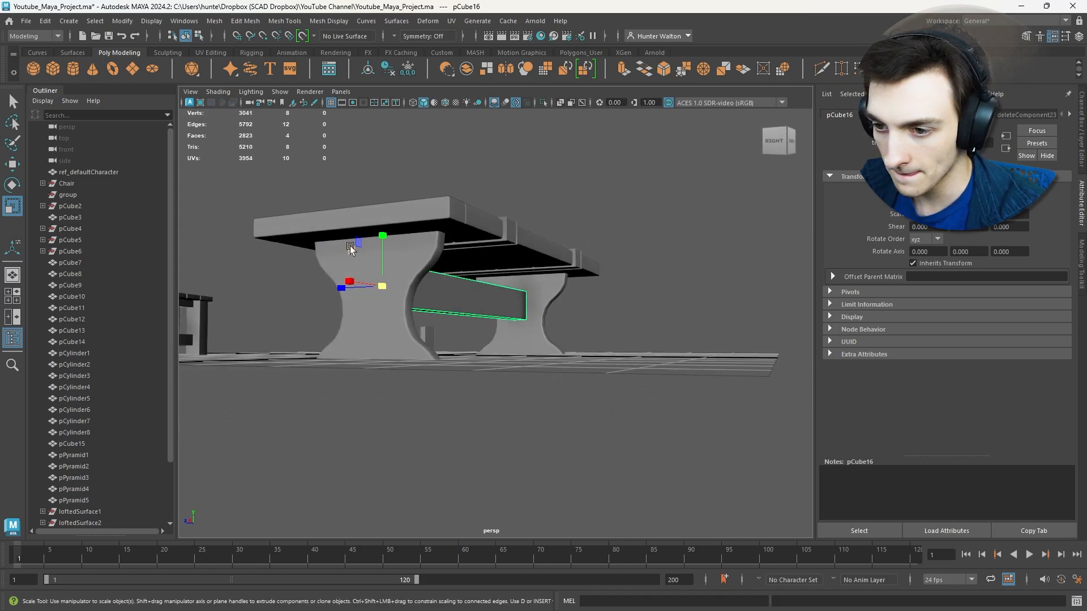
alt+drag(533, 285, 374, 265)
key(w)
click(458, 362)
- Isolate the cross beam between the table legs and bevel its edges
alt+drag(459, 363, 581, 360)
alt+right_drag(581, 360, 547, 357)
alt+drag(547, 357, 508, 358)
click(510, 326)
key(t)
alt+right_drag(509, 326, 545, 354)
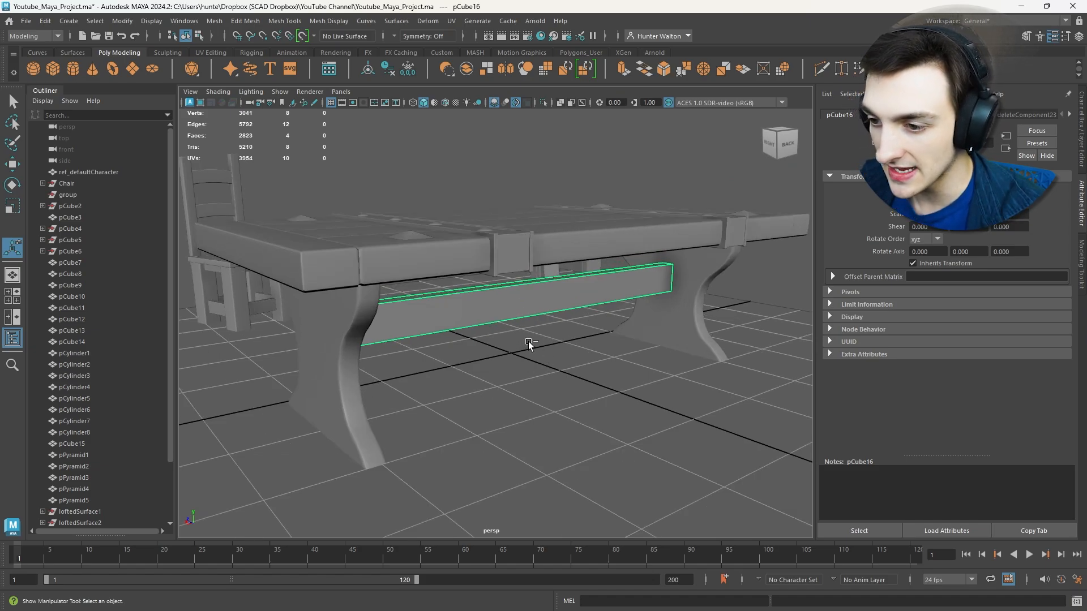
key(ctrl+1)
alt+drag(460, 334, 434, 302)
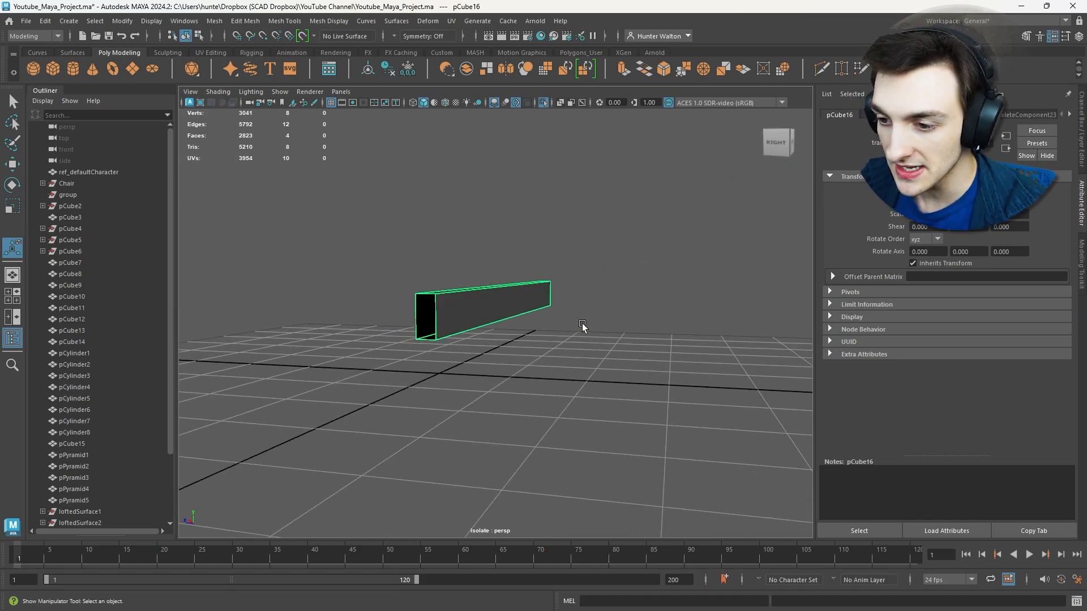
alt+drag(582, 327, 525, 353)
key(ctrl+b)
scroll(499, 346, up, 5)
alt+middle_drag(357, 313, 548, 301)
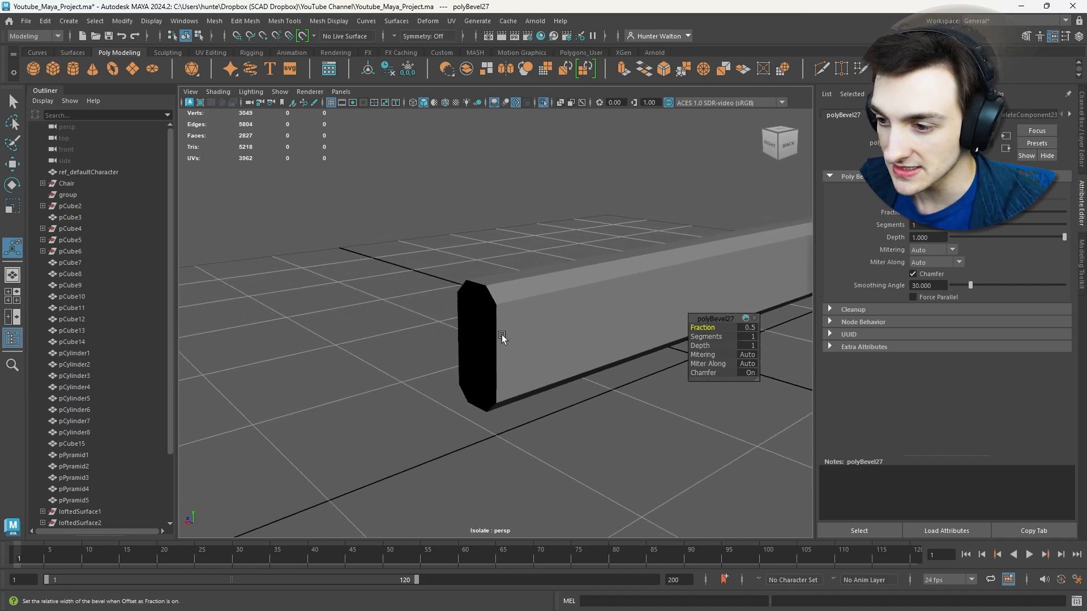
alt+drag(502, 336, 560, 284)
- Show the whole scene again and set the beam's bevel to a fraction of 0.3 with 2 segments
key(ctrl+1)
scroll(572, 281, down, 5)
alt+middle_drag(671, 284, 553, 282)
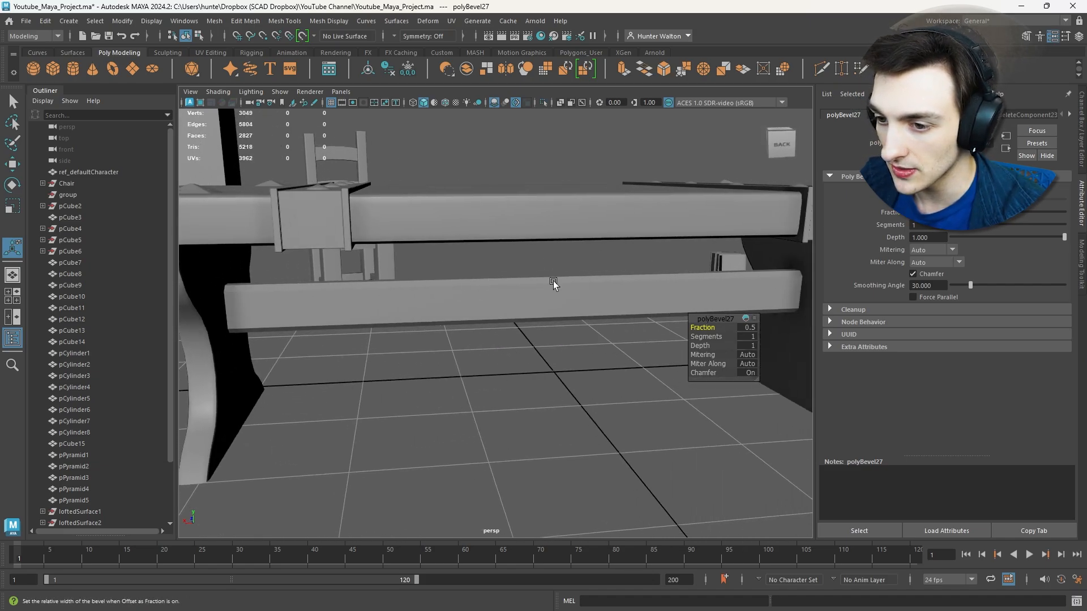
alt+drag(553, 283, 629, 287)
alt+drag(594, 302, 652, 311)
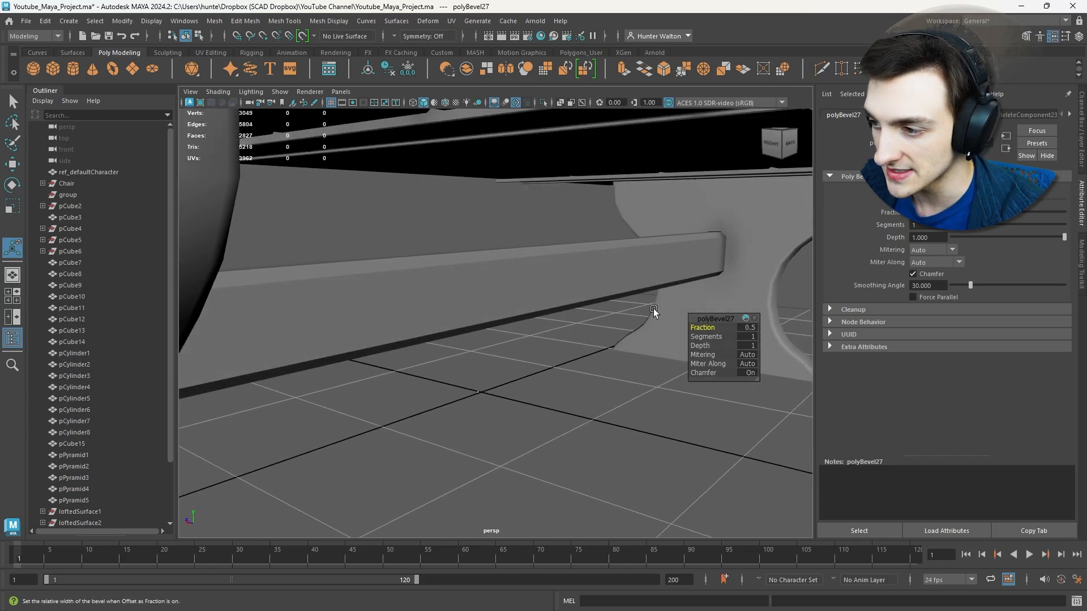
click(706, 337)
middle_drag(707, 337, 703, 326)
click(703, 327)
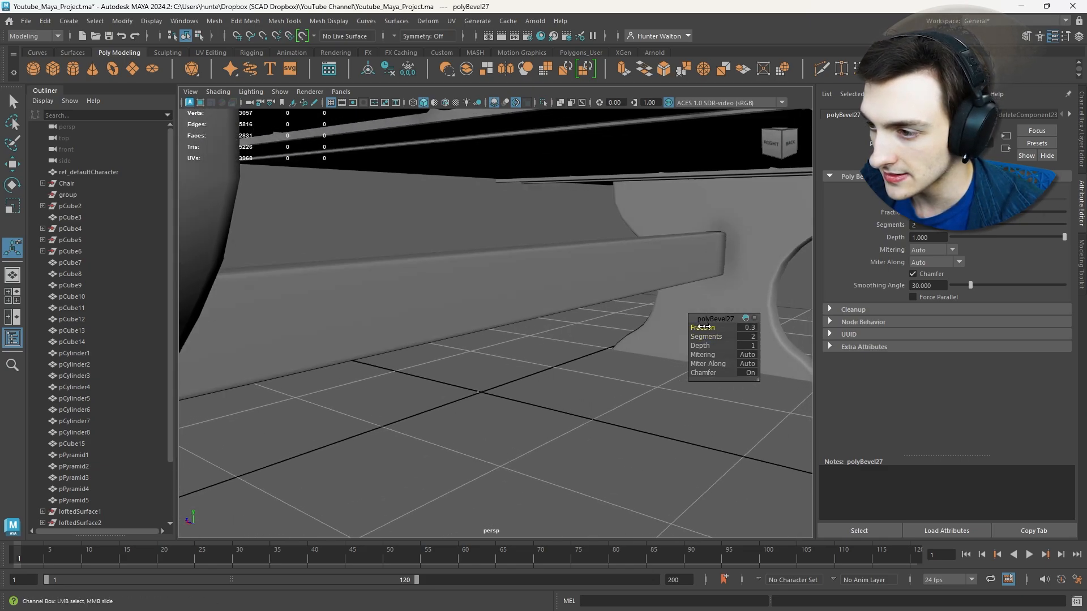
- Examine the completed table from several angles with nothing selected, including its proportions beside the chair and other scene objects
scroll(566, 317, down, 5)
alt+drag(509, 306, 593, 266)
key(w)
click(576, 351)
click(490, 321)
key(f)
alt+drag(489, 321, 684, 456)
click(599, 330)
scroll(599, 331, down, 5)
scroll(574, 355, down, 3)
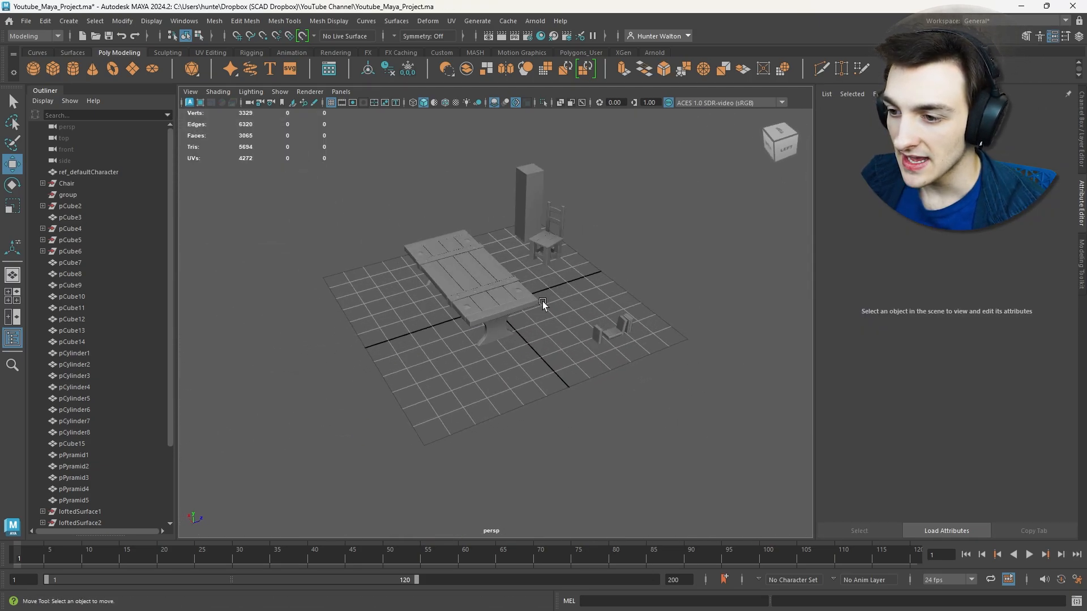
- Duplicate the chair, place the copy near one short end of the table, and rotate it to face the tabletop
scroll(584, 270, up, 3)
click(619, 198)
key(ctrl+d)
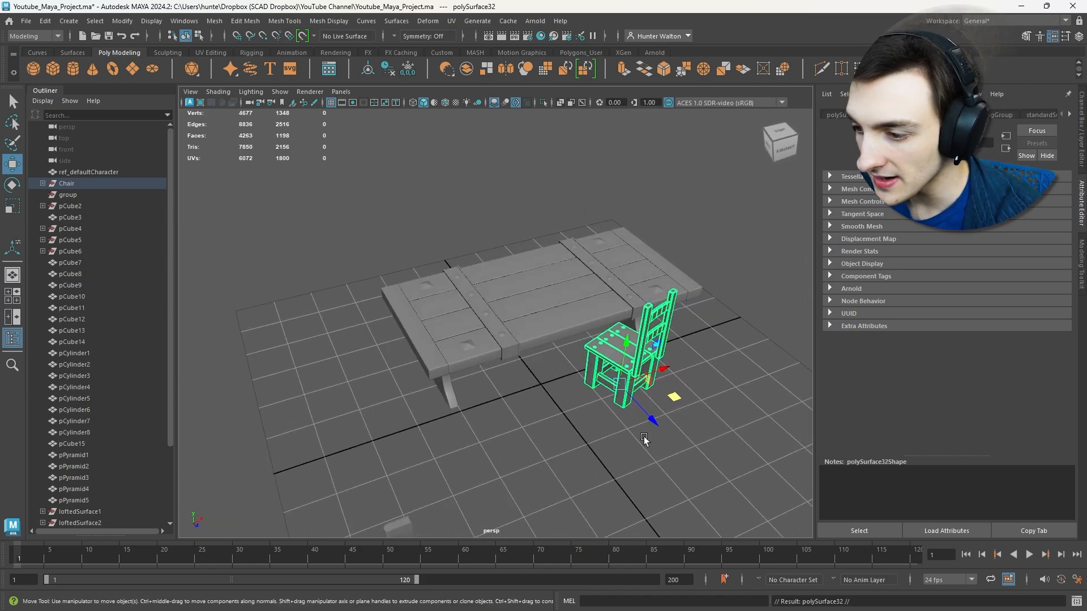
middle_drag(685, 457, 457, 450)
key(e)
drag(458, 450, 406, 351)
key(w)
click(512, 406)
click(406, 351)
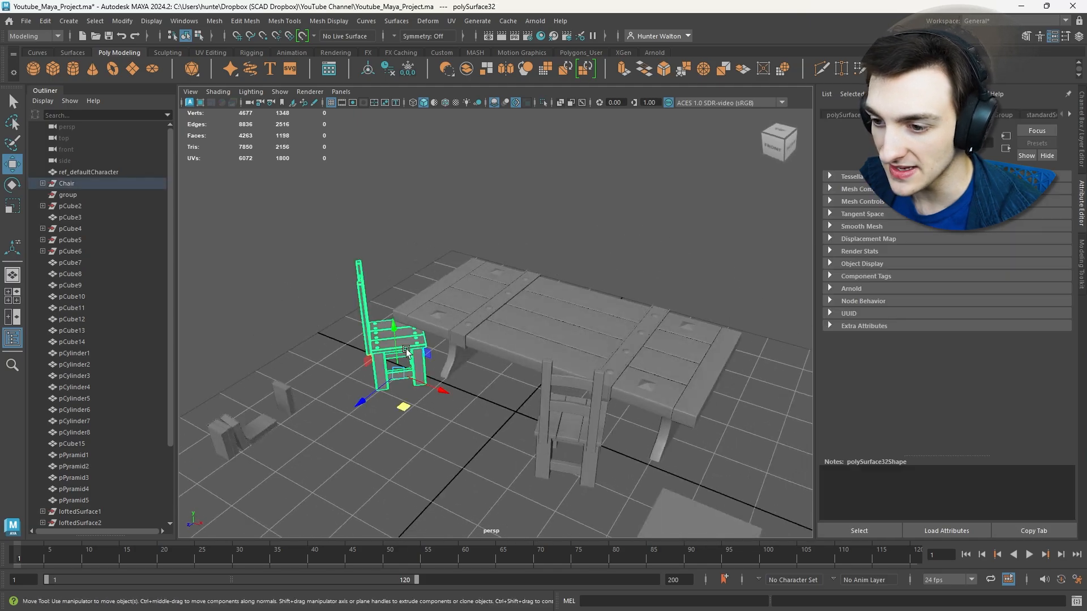
- Duplicate the chair again and turn the new copy to face the table from the long side opposite the original chair
key(ctrl+d)
middle_drag(550, 368, 585, 376)
key(e)
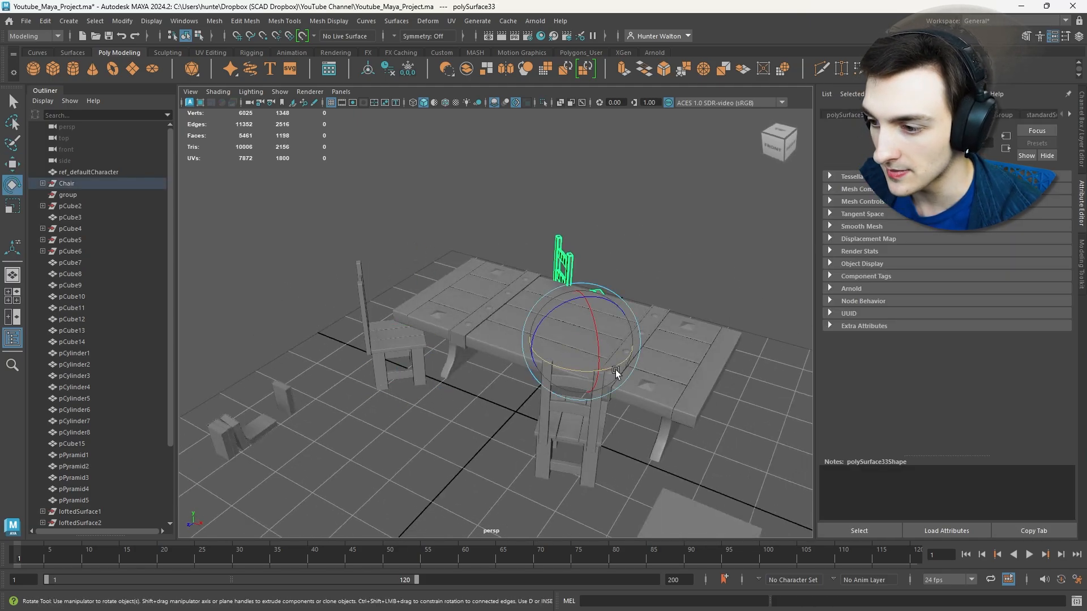
drag(615, 369, 425, 338)
click(587, 384)
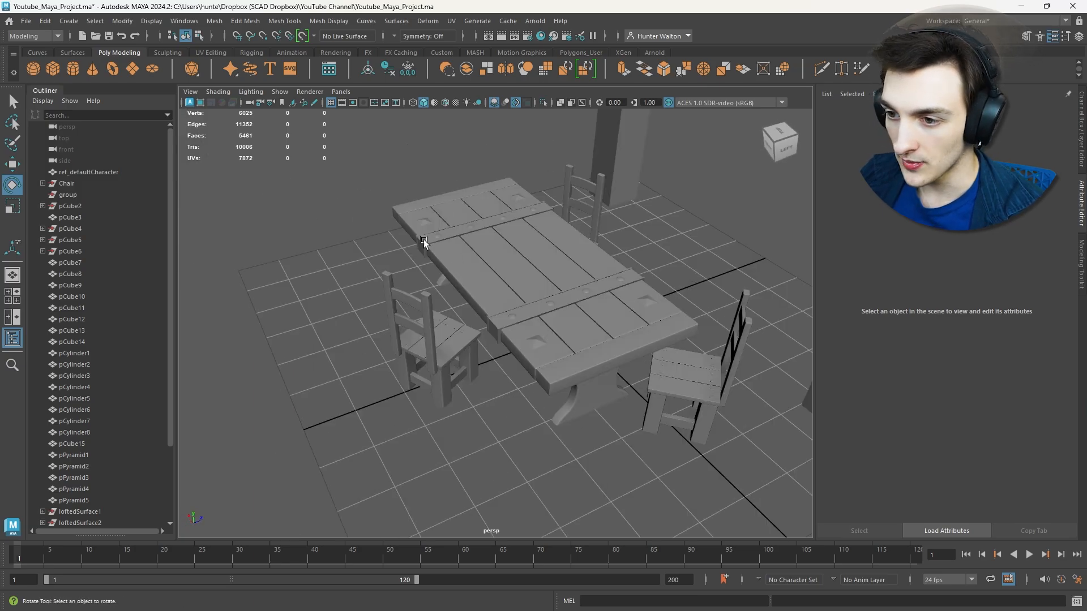
- Examine the table and the chairs arranged around it from above and from the side
click(531, 372)
key(ctrl+1)
key(ctrl+1)
click(541, 375)
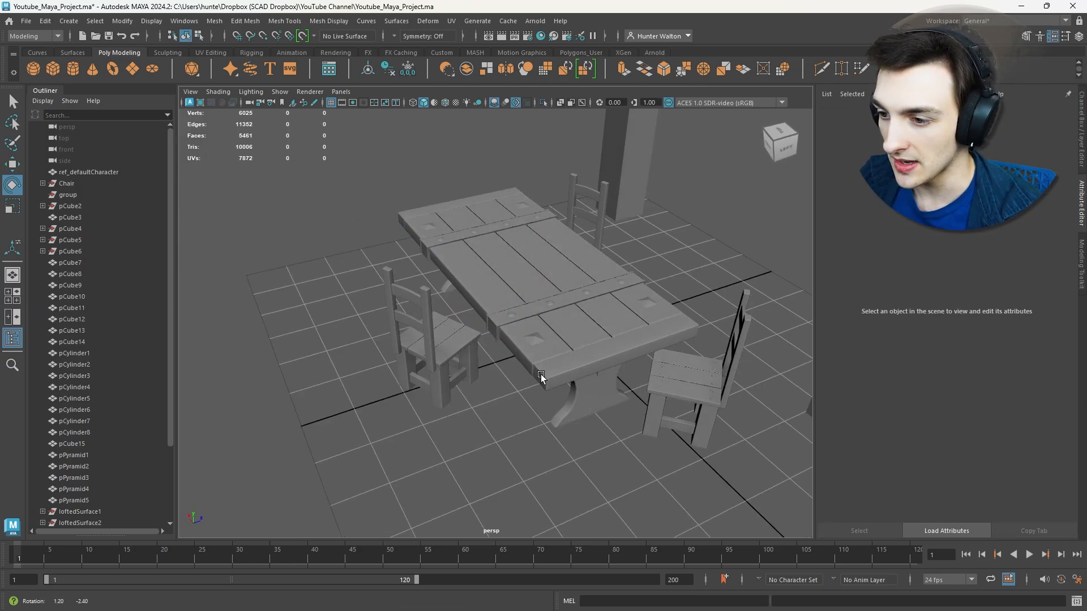
alt+drag(541, 375, 523, 298)
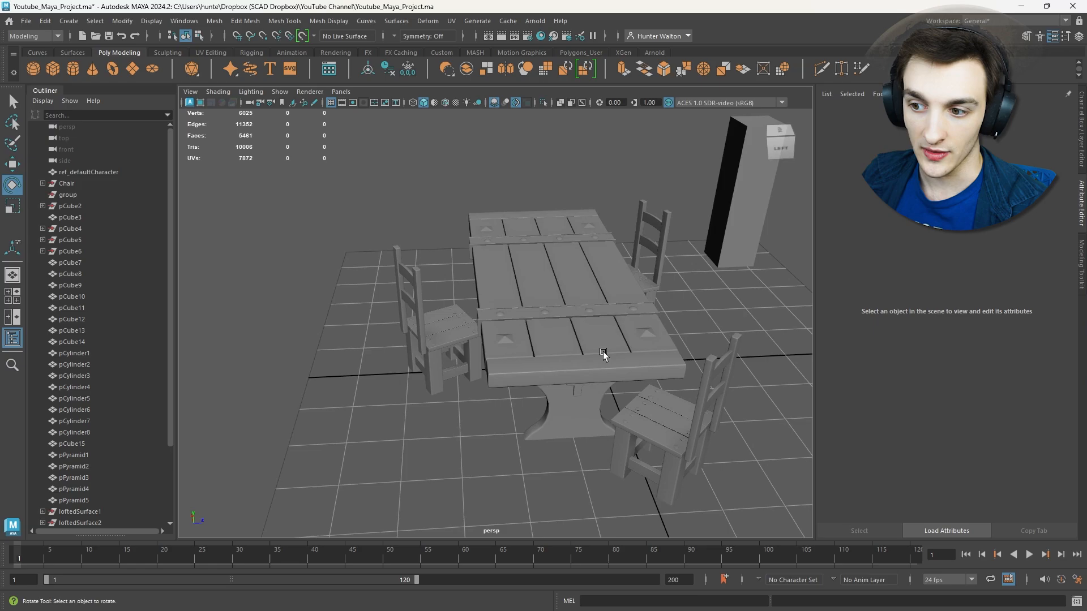
scroll(583, 294, up, 3)
alt+drag(575, 274, 518, 226)
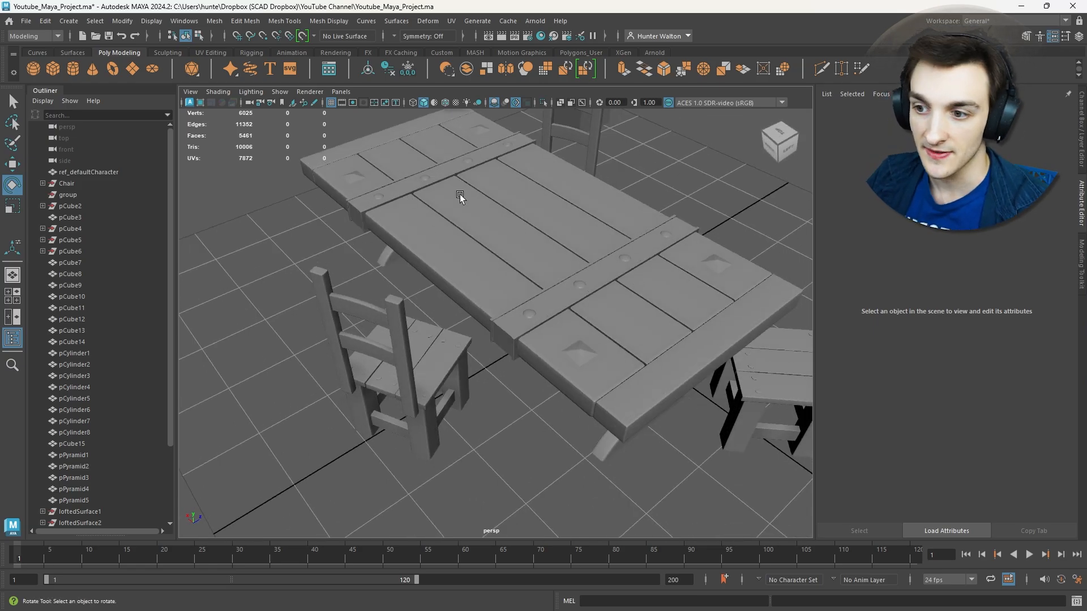
alt+drag(461, 198, 675, 345)
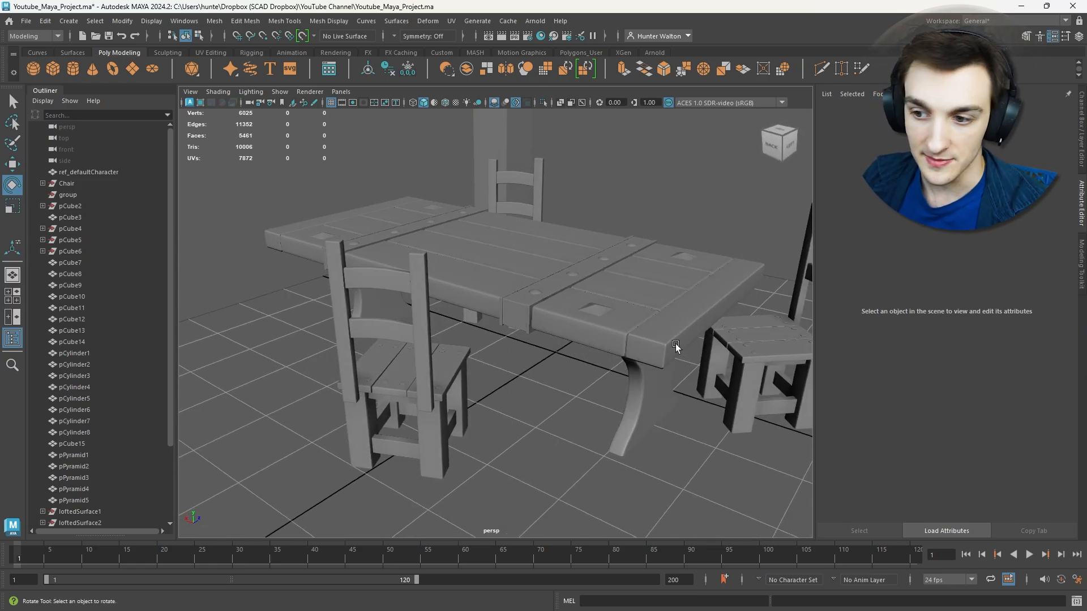
- Select all the table's parts and combine them into a single mesh
click(451, 385)
scroll(549, 345, down, 10)
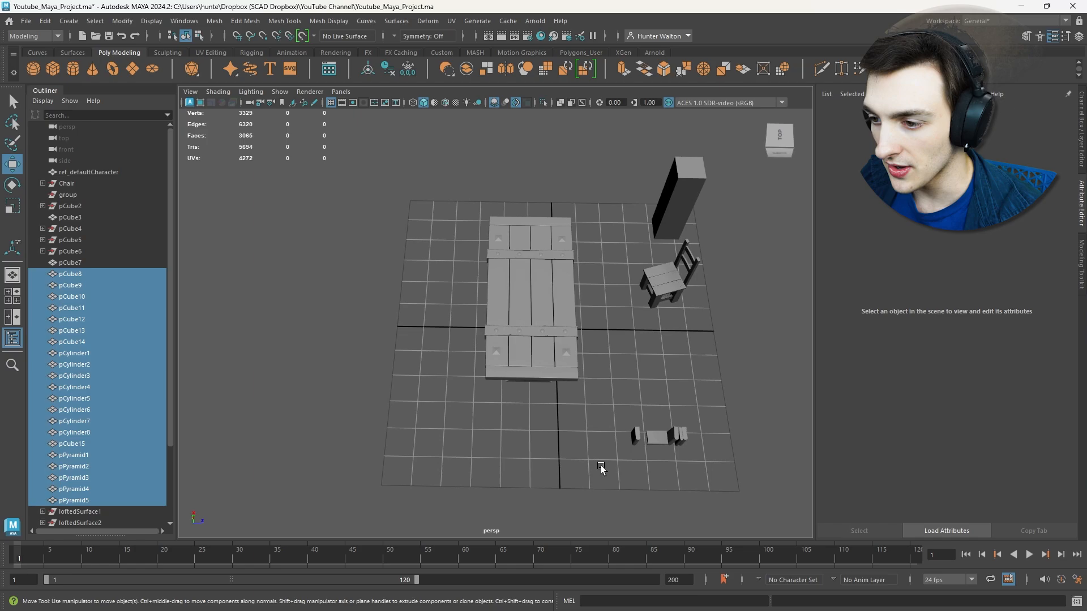
click(522, 291)
key(w)
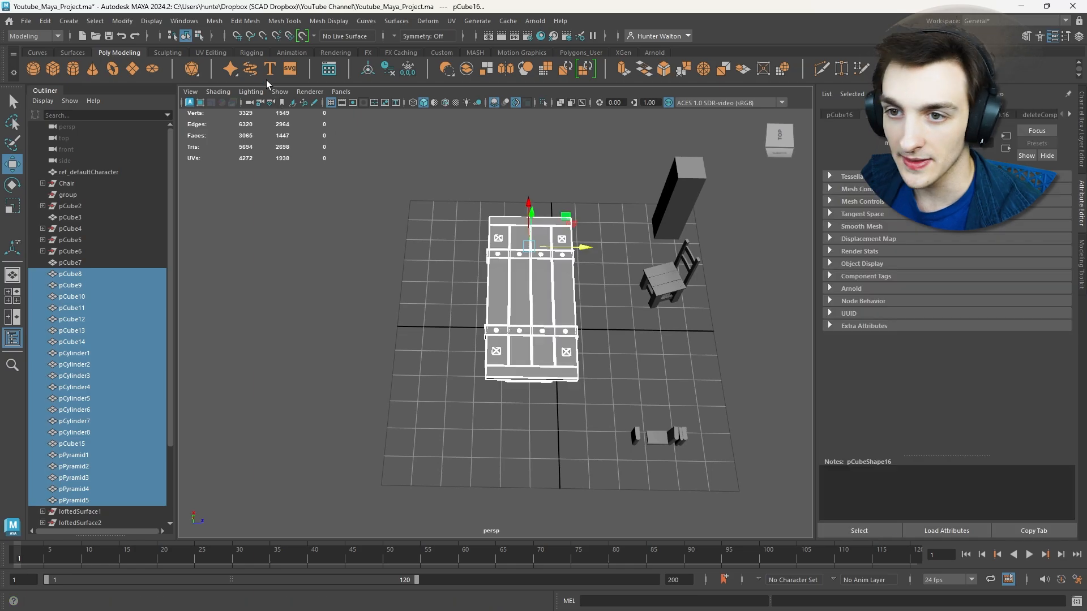
click(214, 20)
click(236, 62)
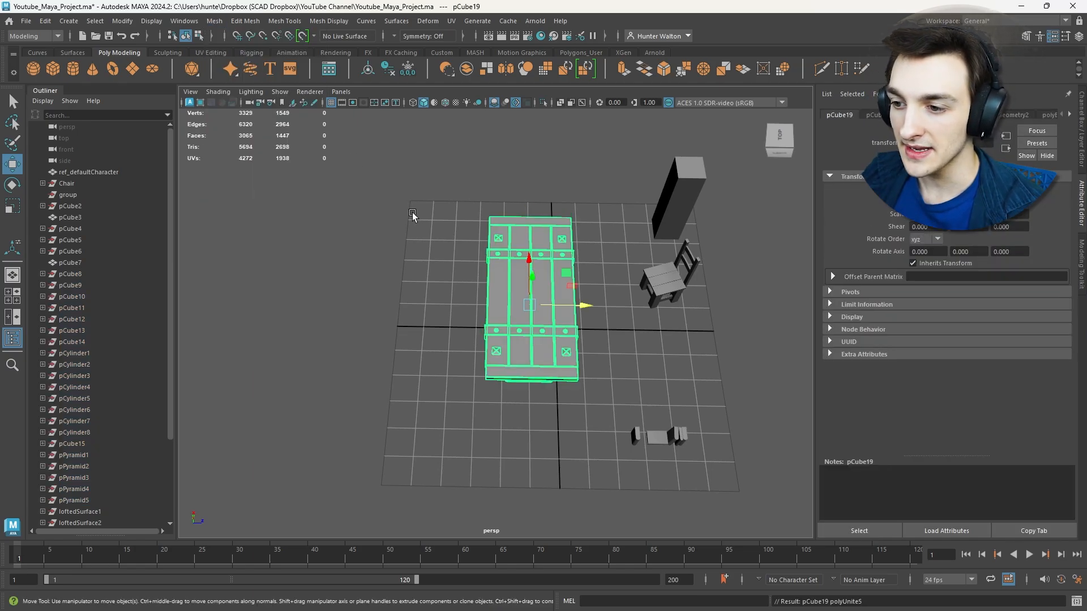
- Run Cleanup on the combined table mesh and return the table to object mode
alt+drag(414, 216, 631, 230)
alt+right_drag(631, 229, 683, 293)
alt+drag(683, 293, 695, 270)
click(695, 270)
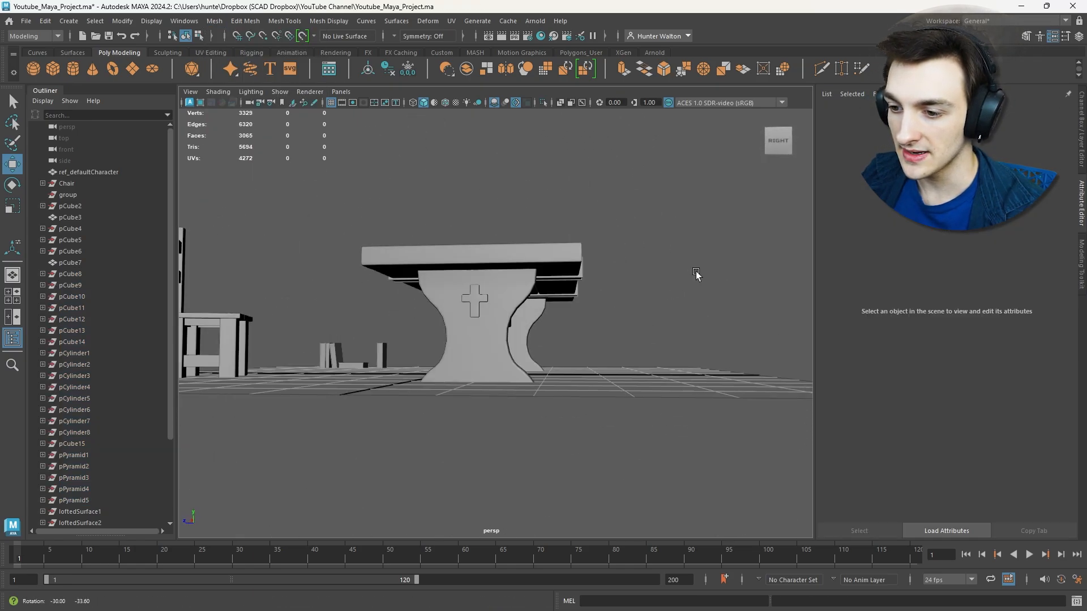
click(532, 300)
alt+drag(531, 300, 888, 89)
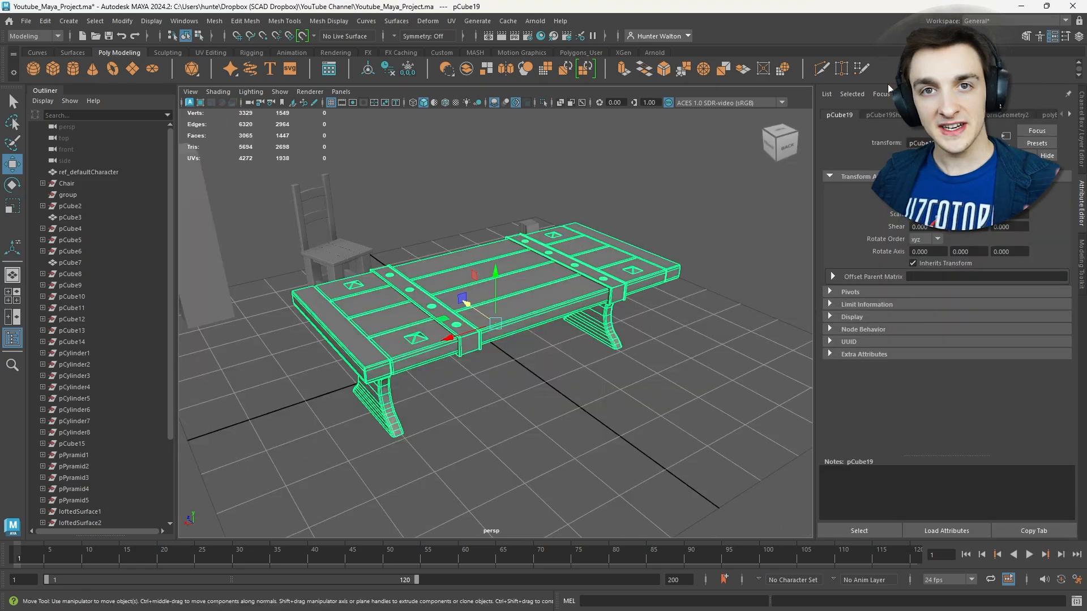
click(214, 20)
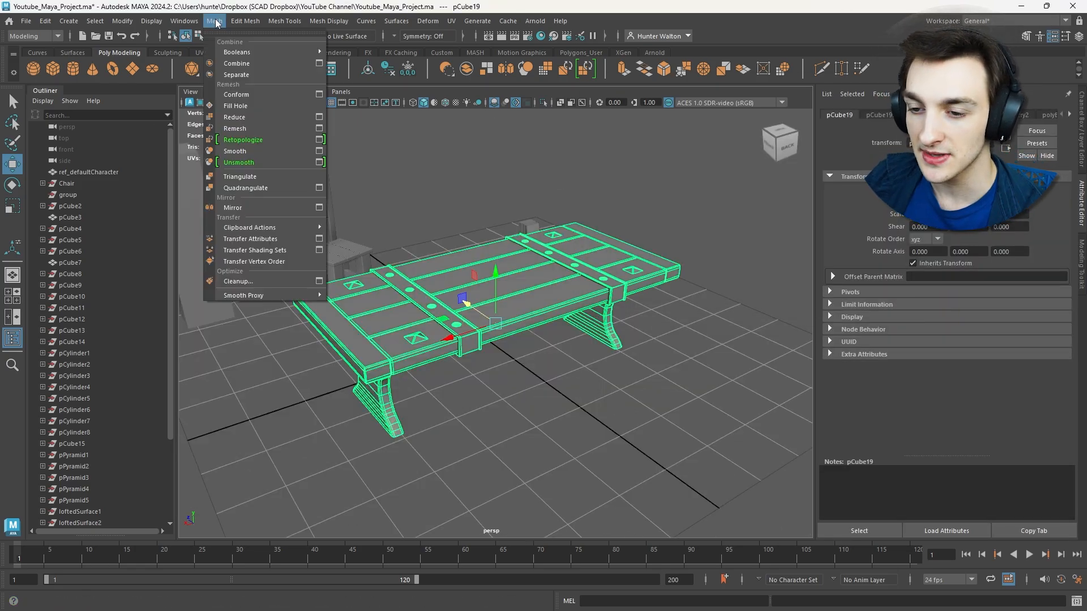
click(246, 281)
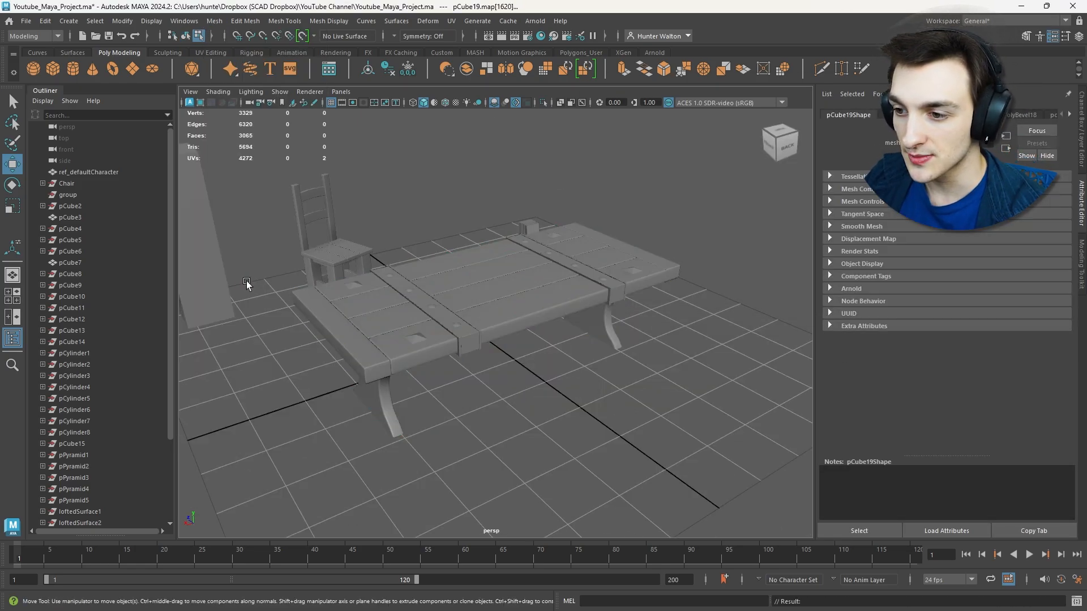
alt+drag(422, 264, 559, 240)
click(559, 240)
alt+drag(493, 217, 507, 259)
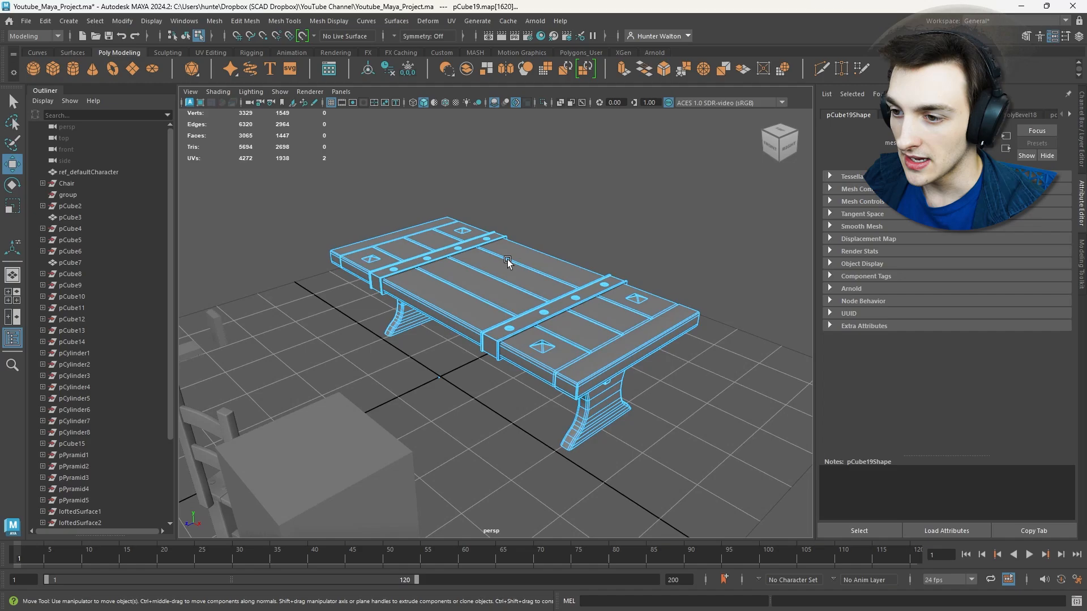
right_drag(473, 286, 494, 283)
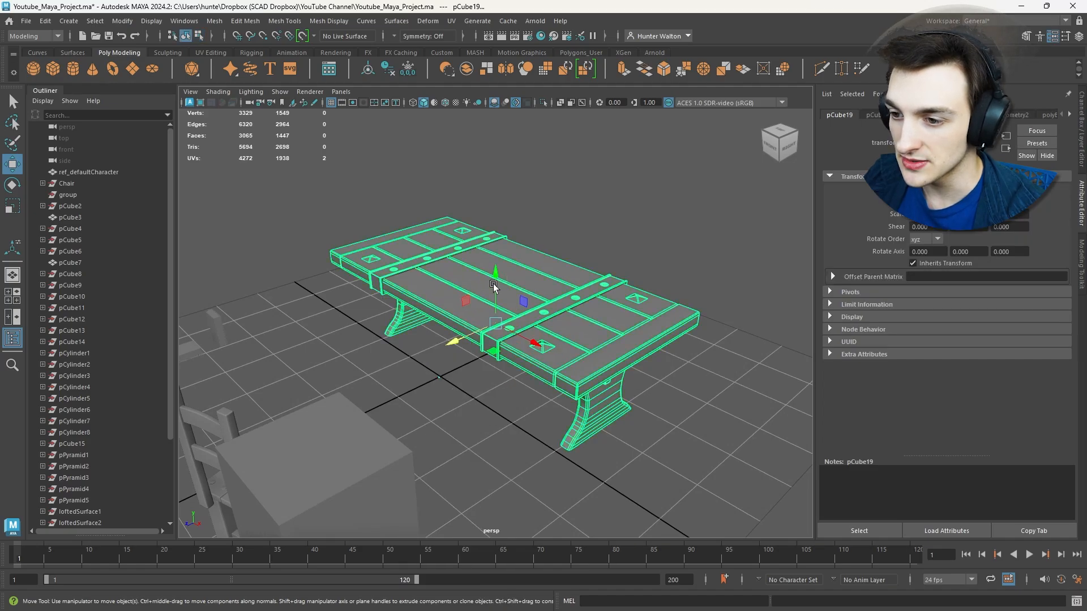
- Separate the combined table mesh into its individual parts and isolate one of the tabletop's long planks
click(214, 21)
click(239, 66)
click(440, 308)
key(ctrl+1)
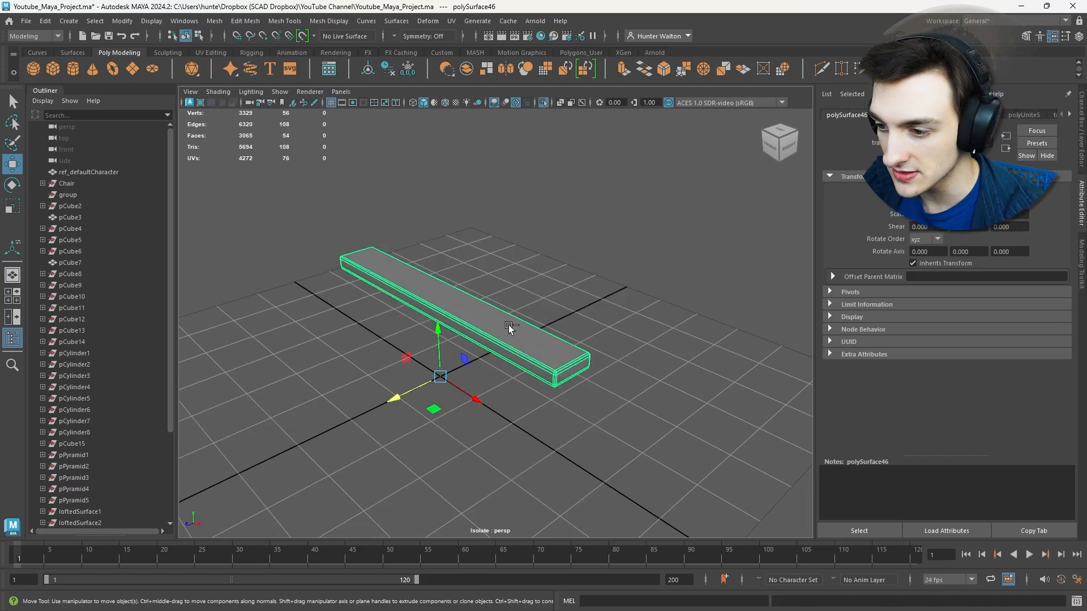
- Select the flat face at the end of the isolated plank and delete it
alt+drag(568, 354, 498, 308)
scroll(498, 308, up, 5)
right_drag(482, 273, 485, 300)
click(493, 272)
scroll(511, 270, down, 5)
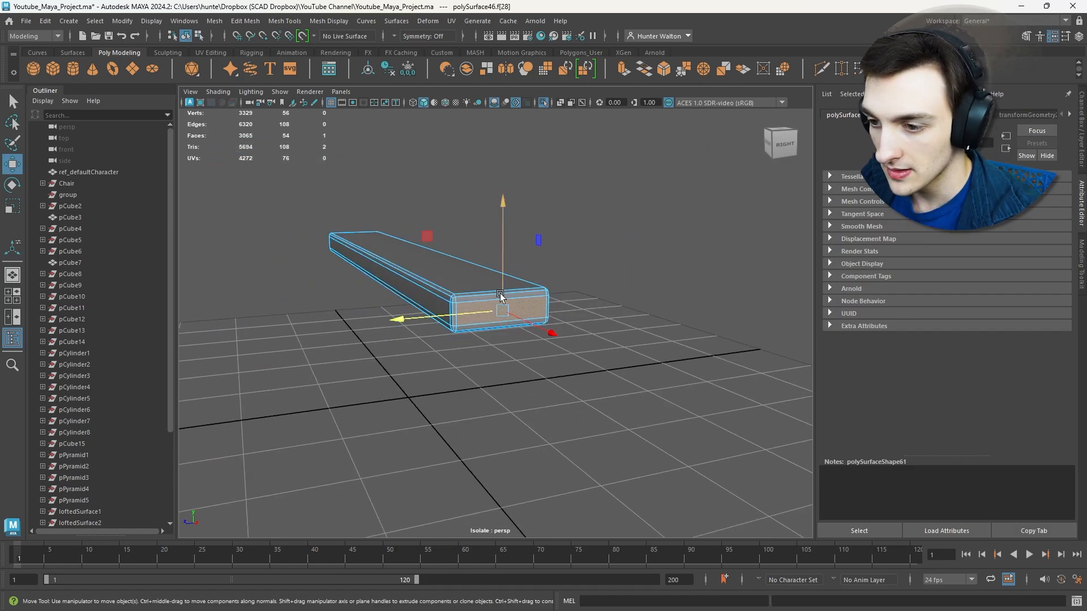
key(Delete)
alt+drag(560, 302, 446, 266)
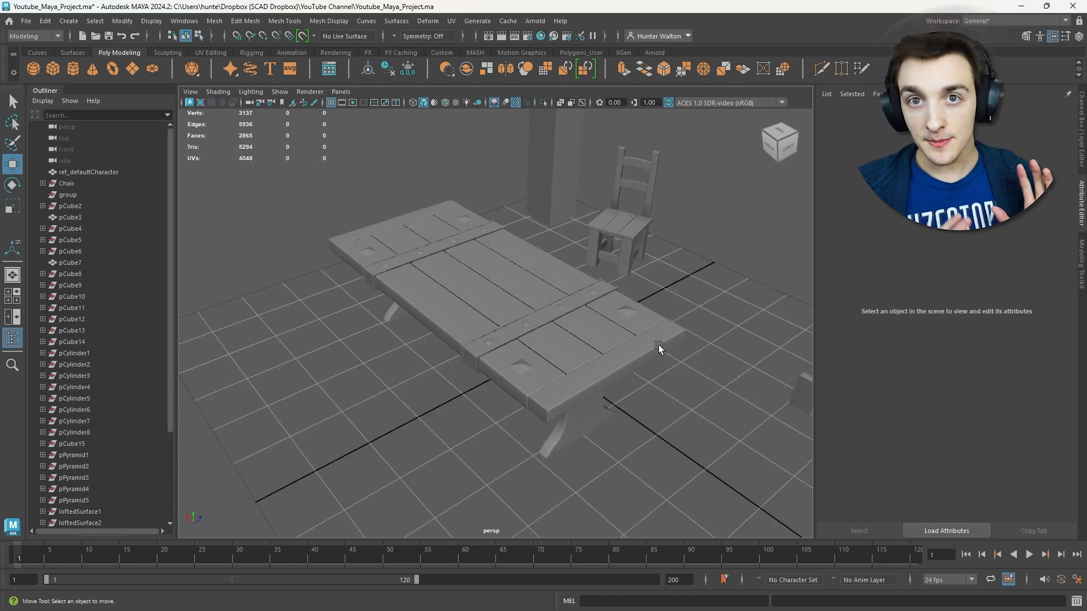